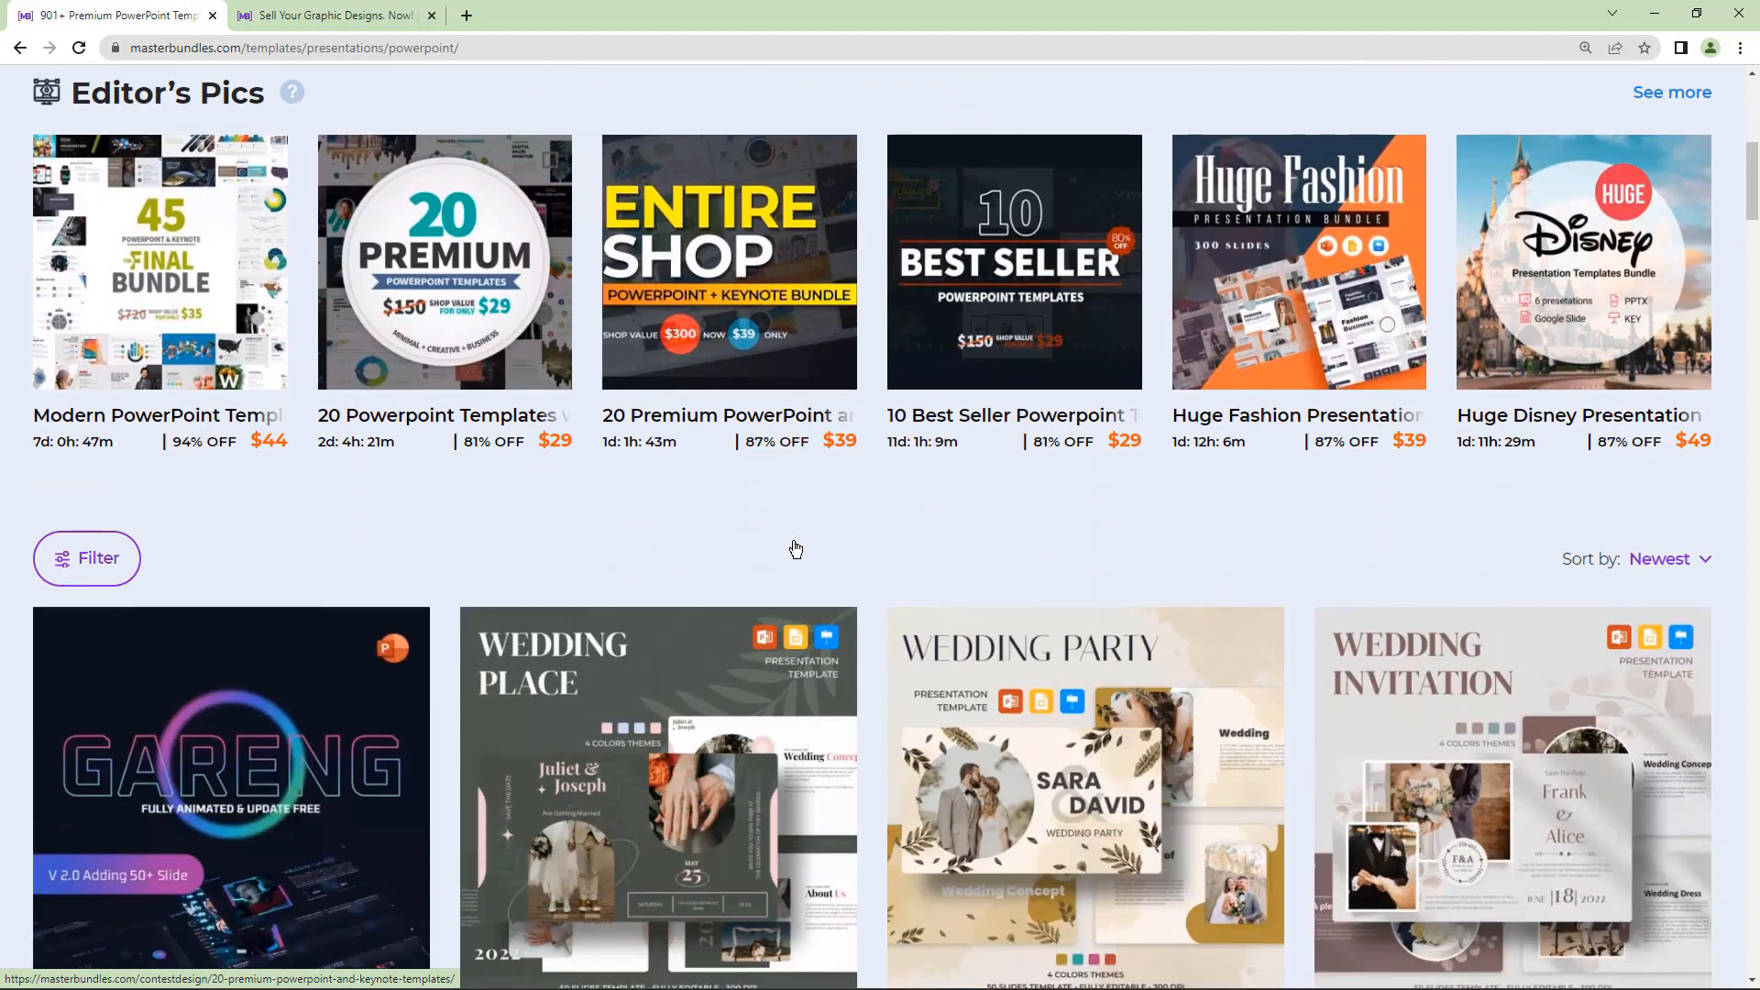
- Look through the PowerPoint template listings on the MasterBundles page
{"action": "scroll", "coordinate": [794, 548], "scroll_direction": "down", "scroll_amount": 17}
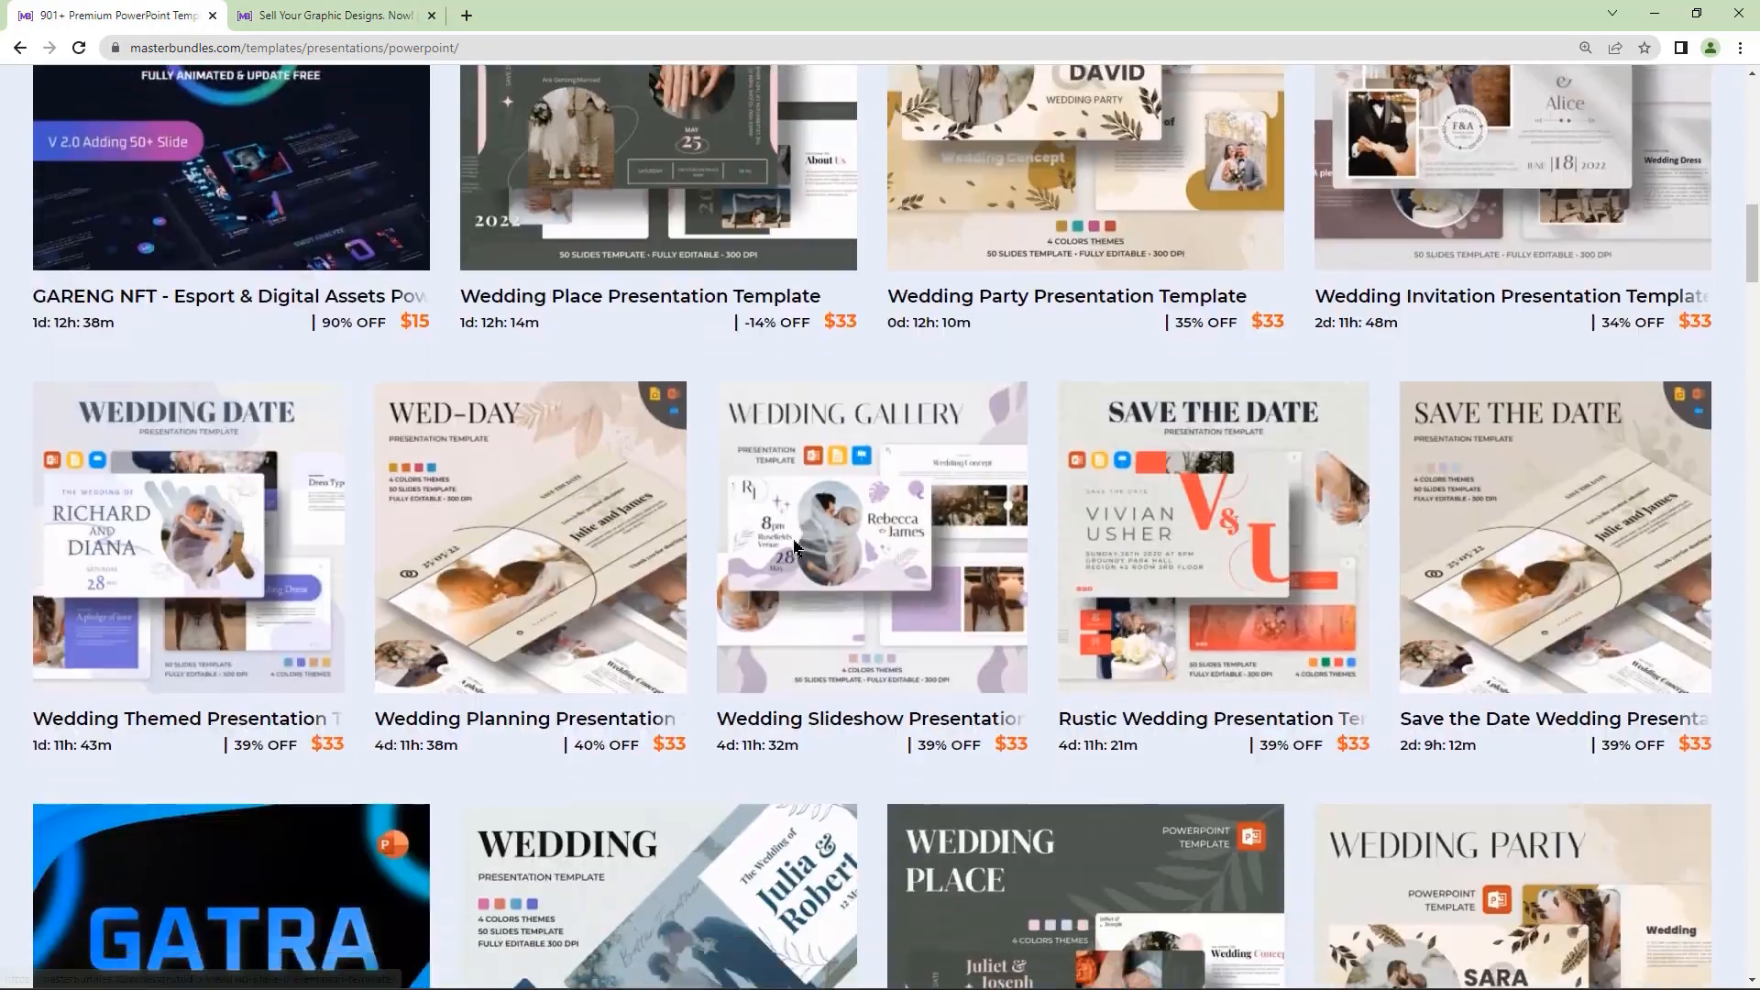
{"action": "scroll", "coordinate": [795, 548], "scroll_direction": "down", "scroll_amount": 19}
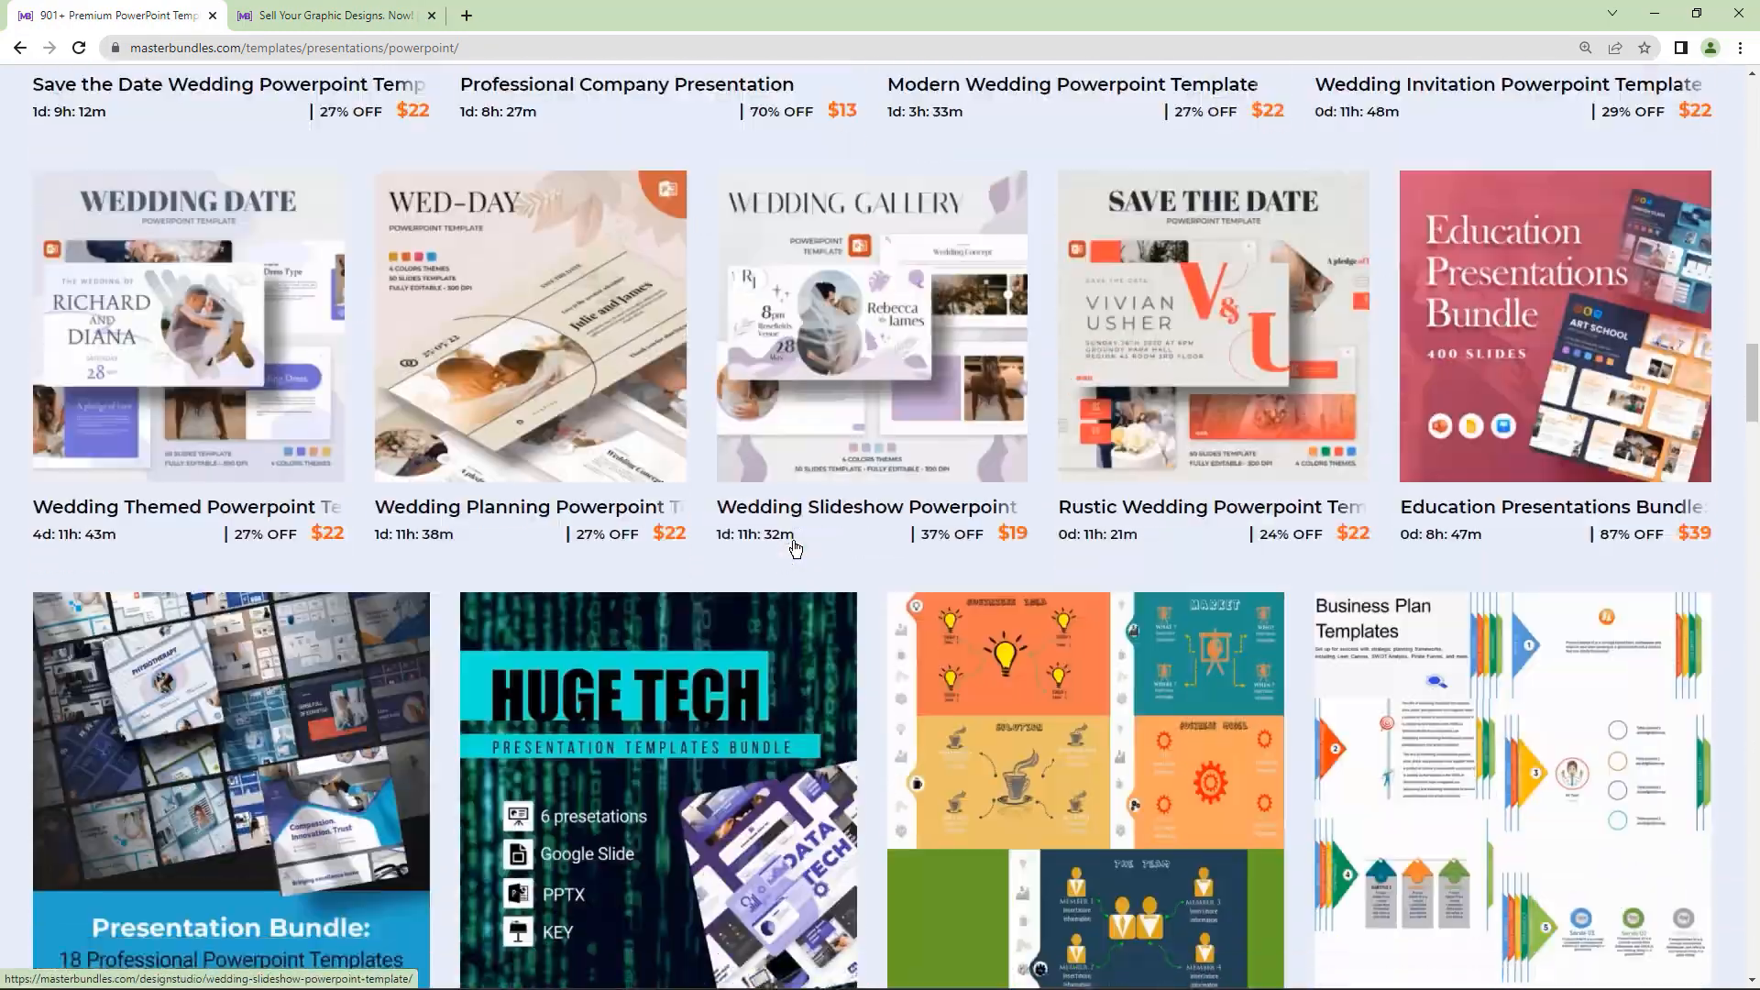
{"action": "scroll", "coordinate": [795, 549], "scroll_direction": "down", "scroll_amount": 4}
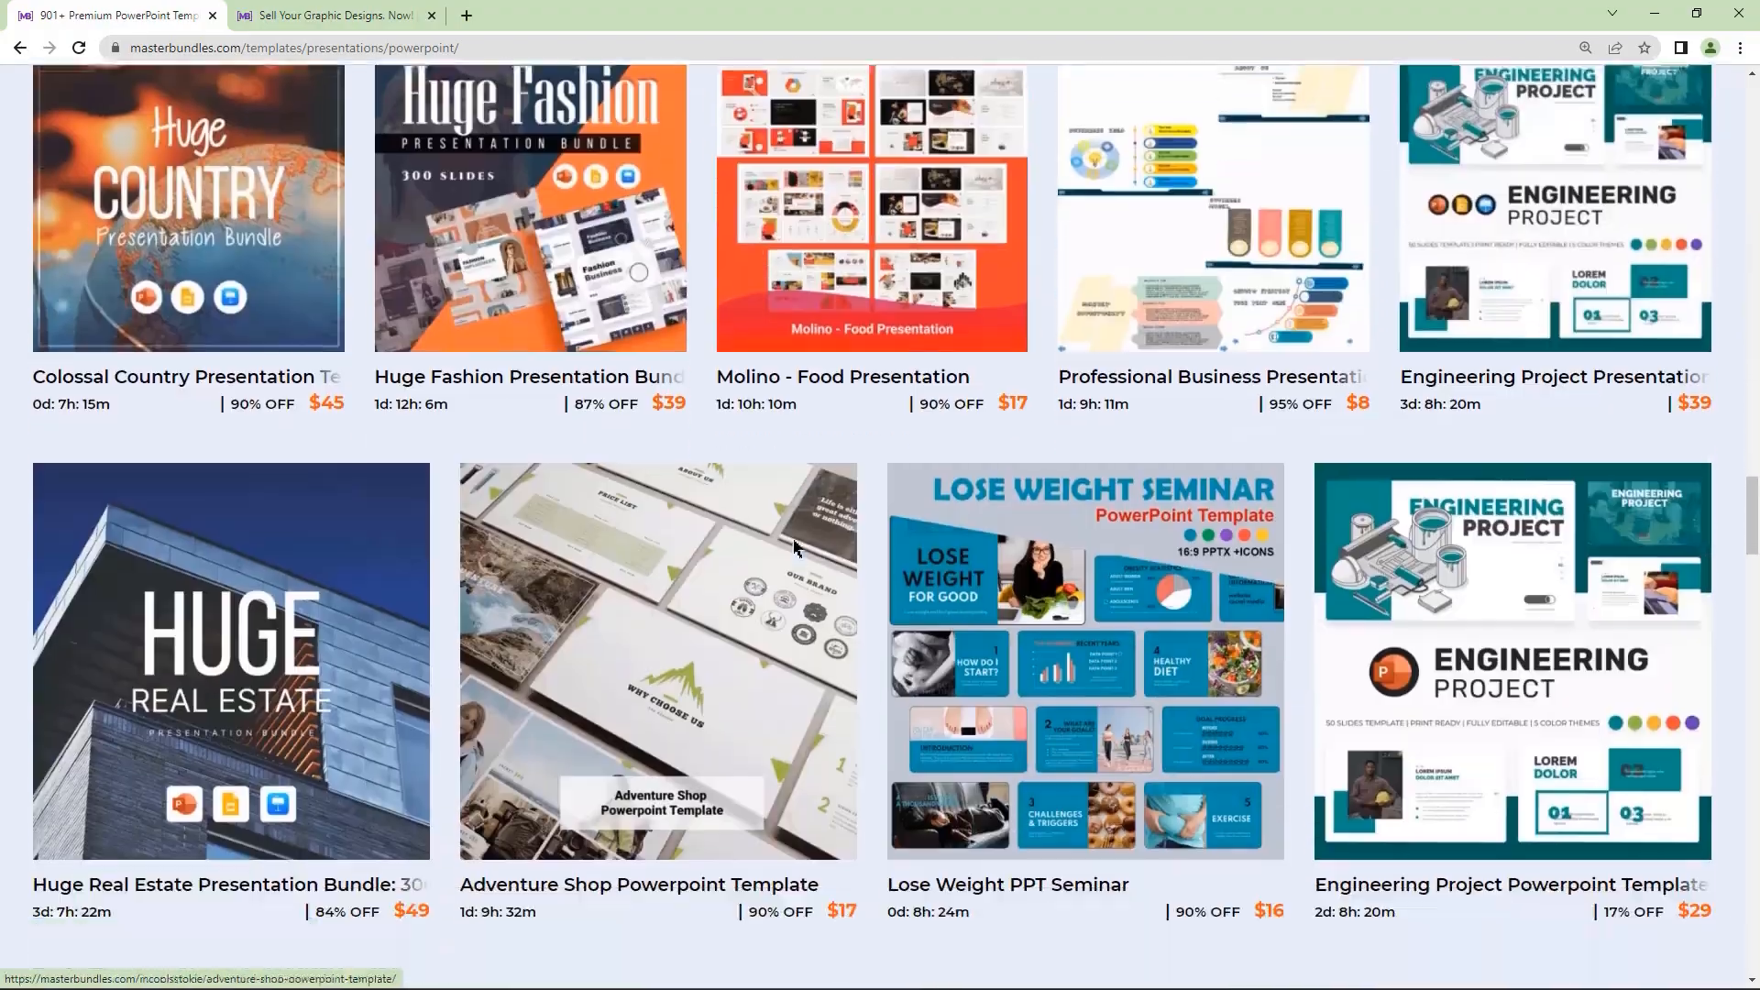
{"action": "scroll", "coordinate": [795, 548], "scroll_direction": "up", "scroll_amount": 20}
{"action": "scroll", "coordinate": [795, 548], "scroll_direction": "up", "scroll_amount": 18}
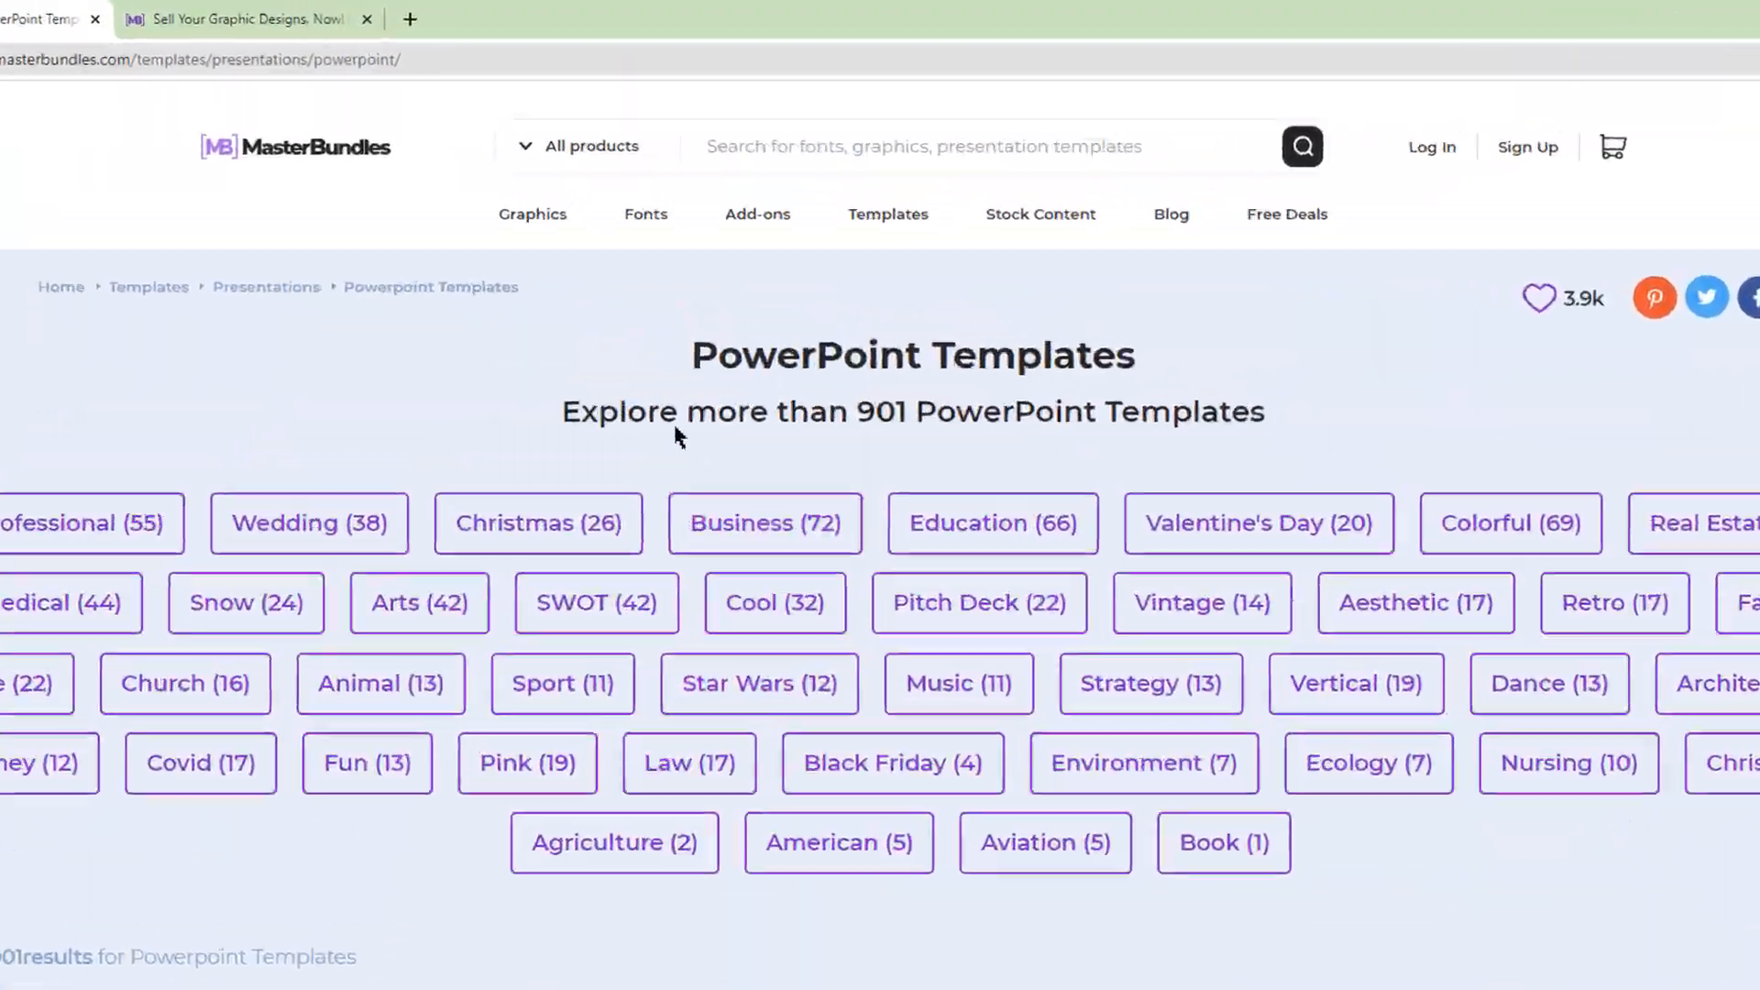
- Examine the Graphics categories, including Icons, Illustrations, Backgrounds and Infographics
{"action": "mouse_move", "coordinate": [587, 194]}
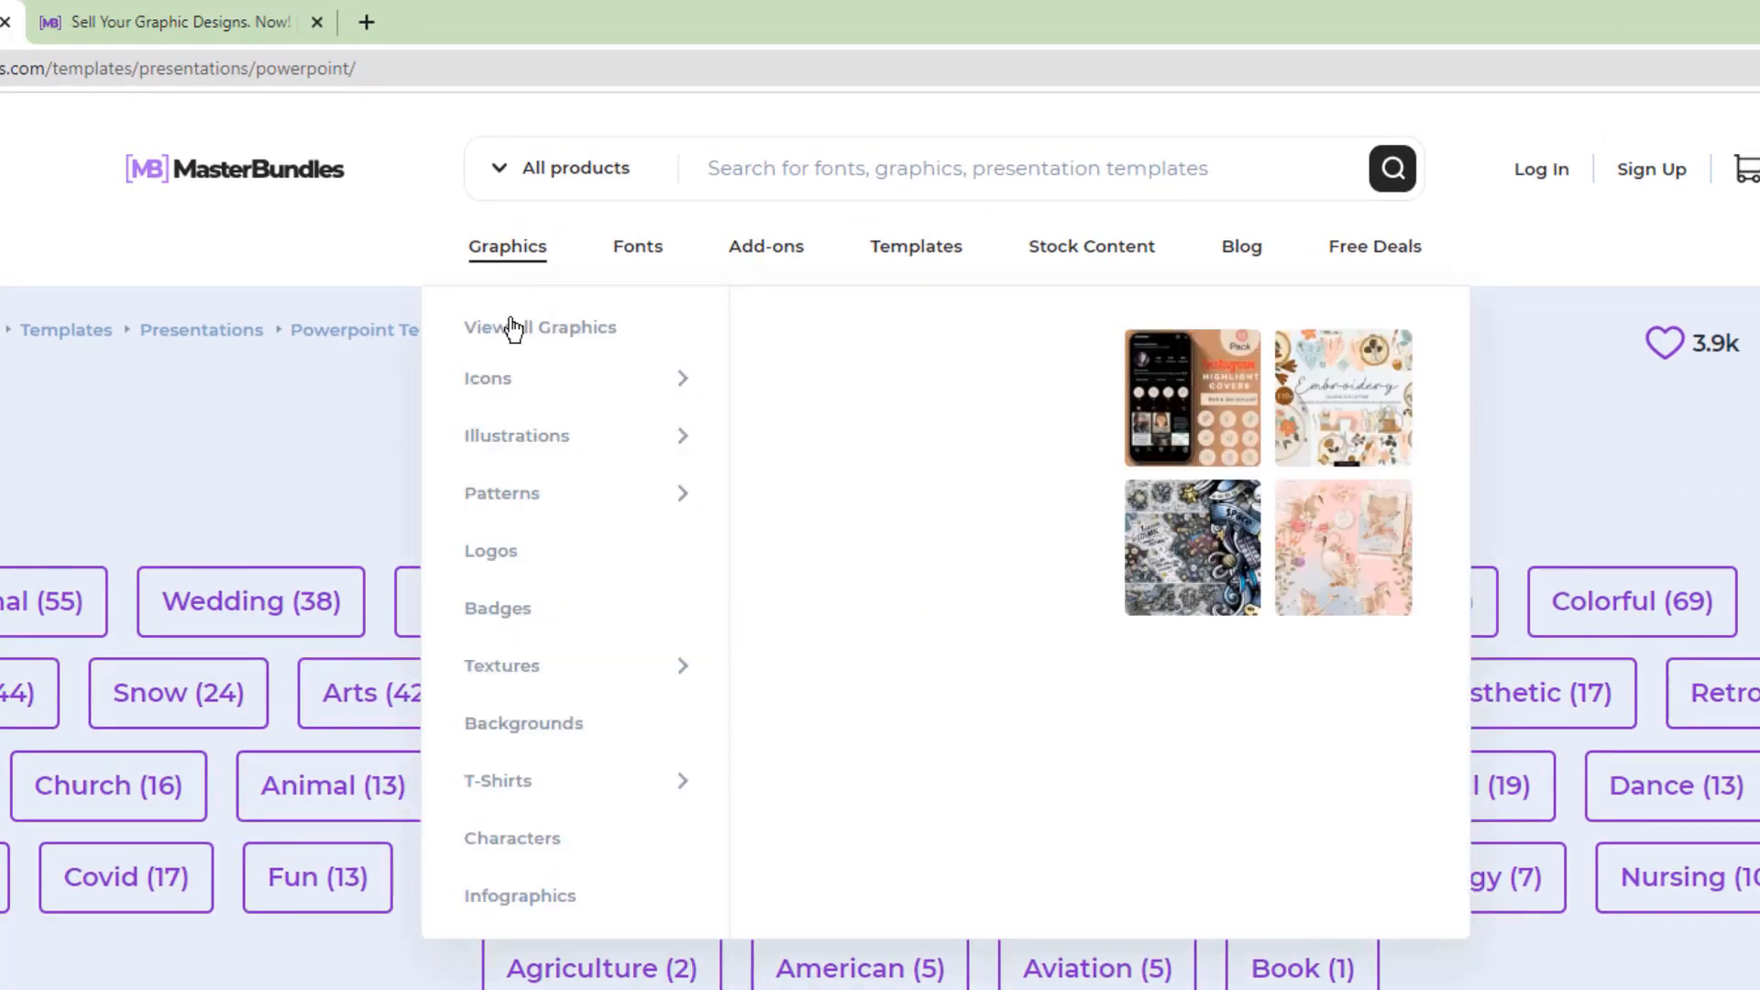
{"action": "mouse_move", "coordinate": [507, 376]}
{"action": "mouse_move", "coordinate": [515, 440]}
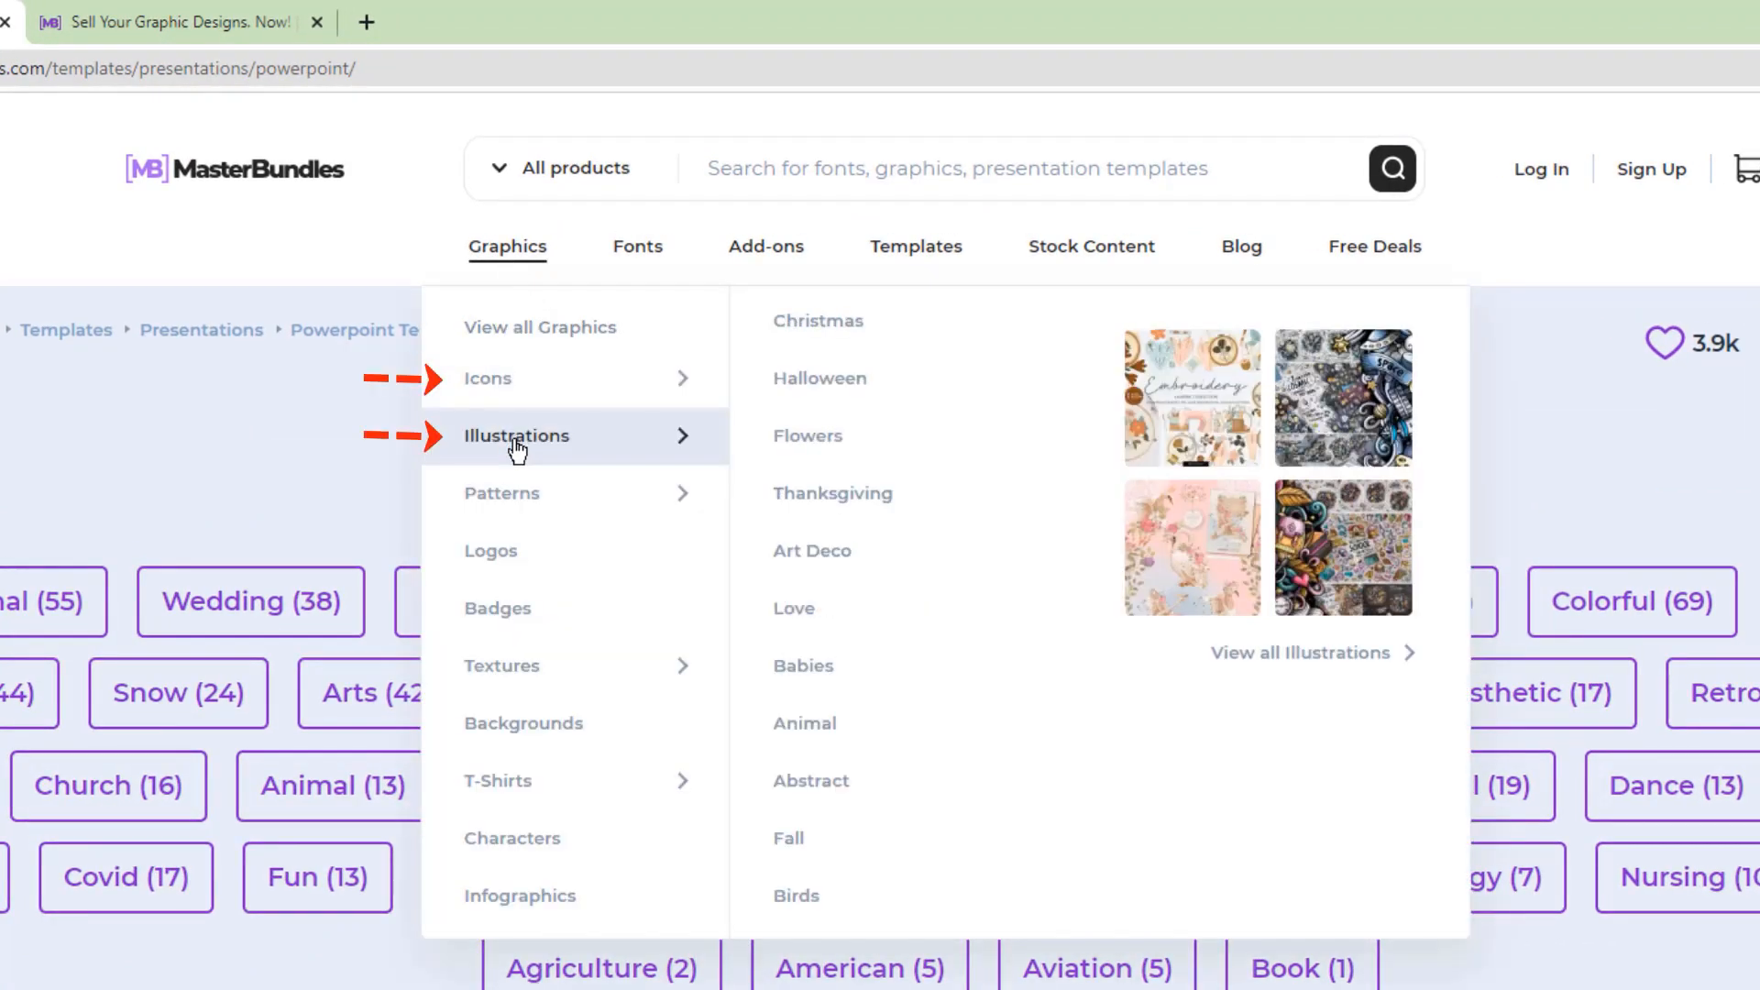
{"action": "mouse_move", "coordinate": [519, 729]}
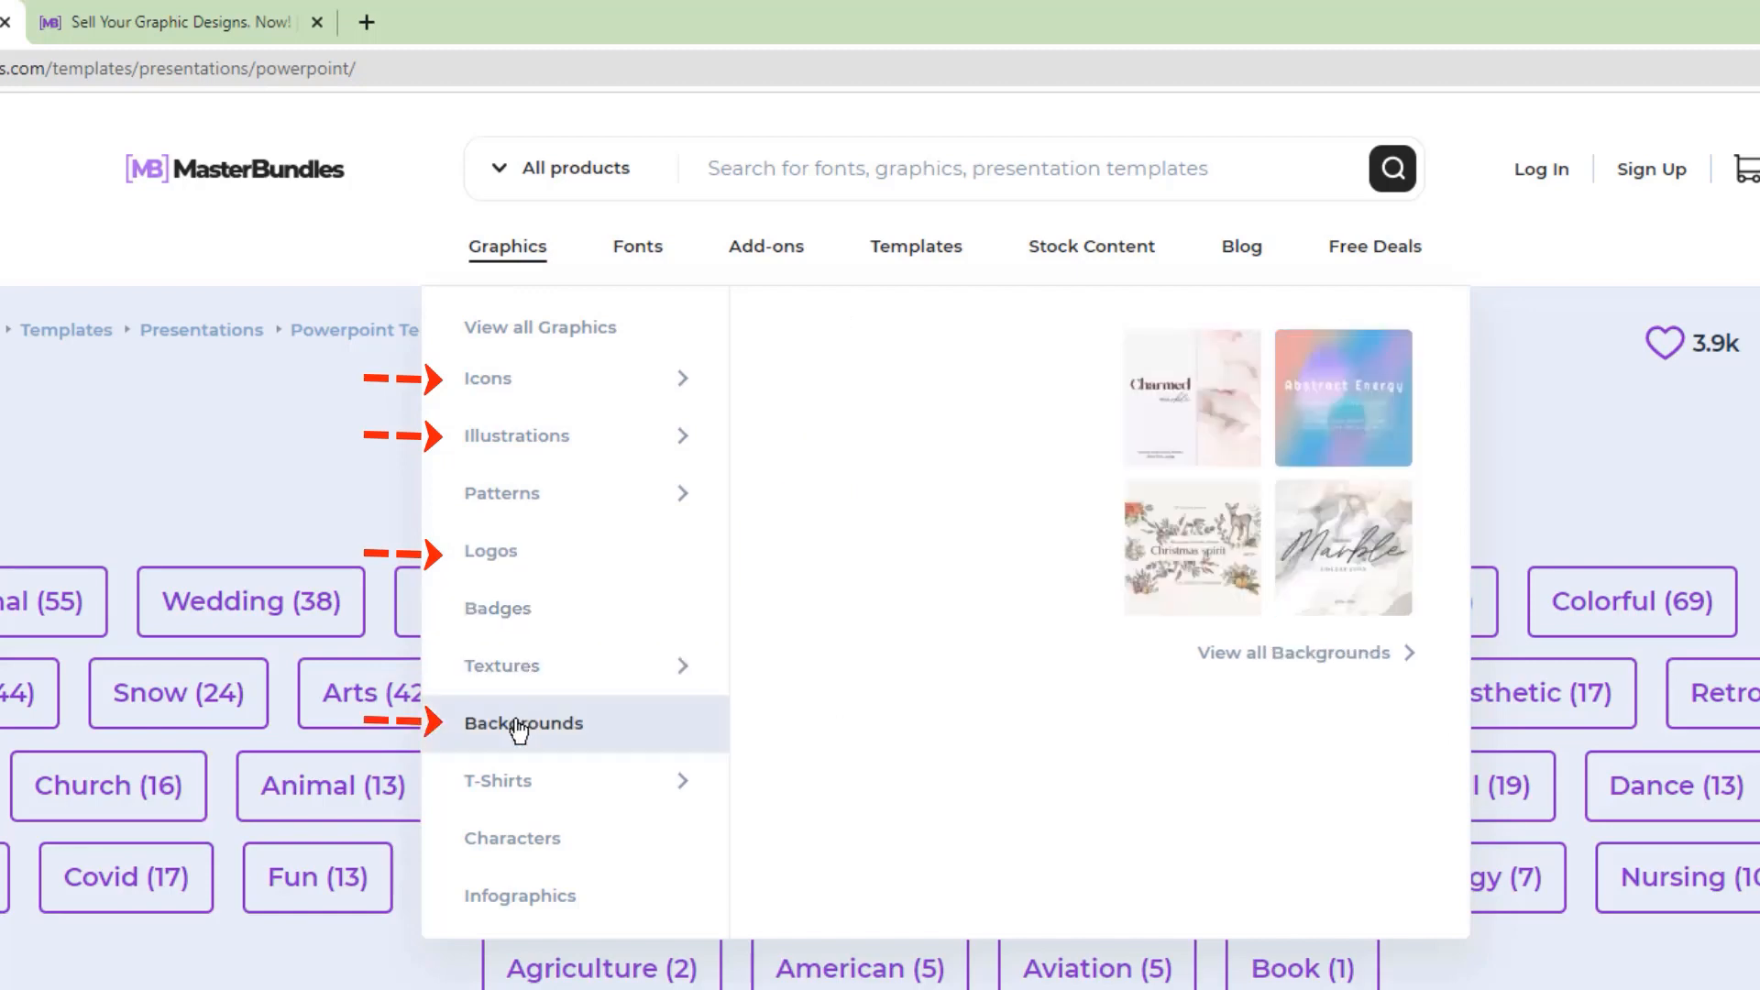
{"action": "mouse_move", "coordinate": [523, 883]}
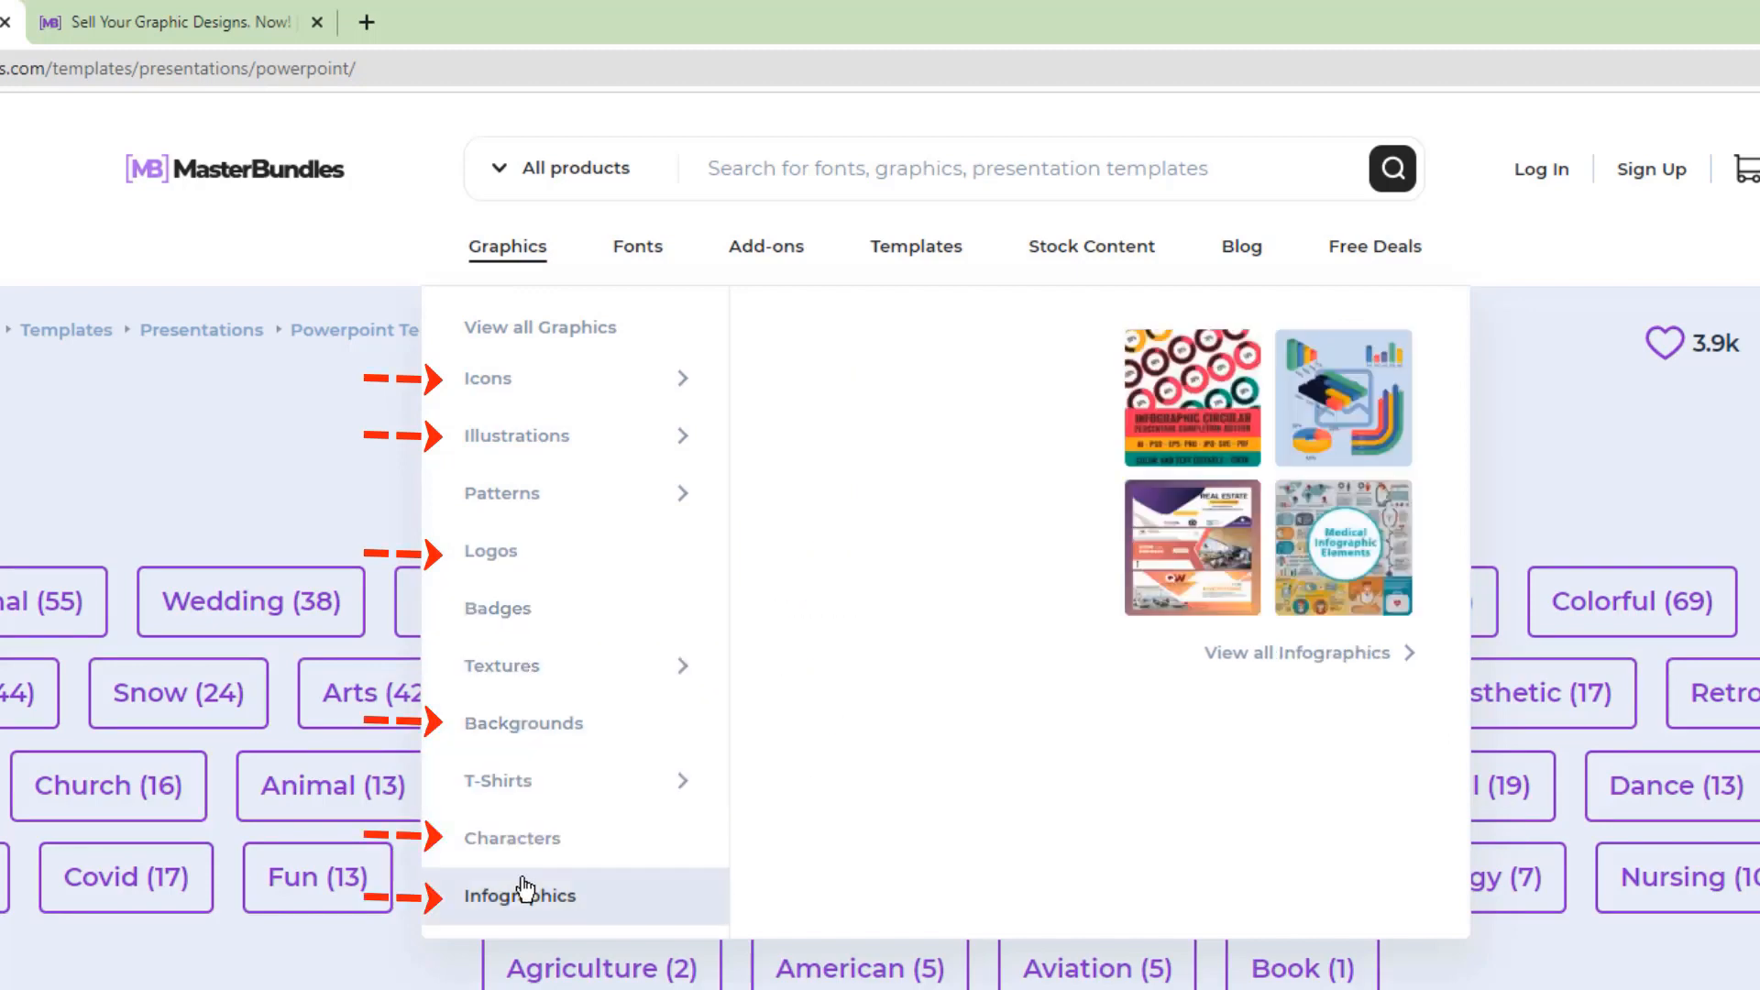
- Review the Fonts categories and the Add-ons categories for Photoshop, Illustrator and Lightroom
{"action": "mouse_move", "coordinate": [647, 255]}
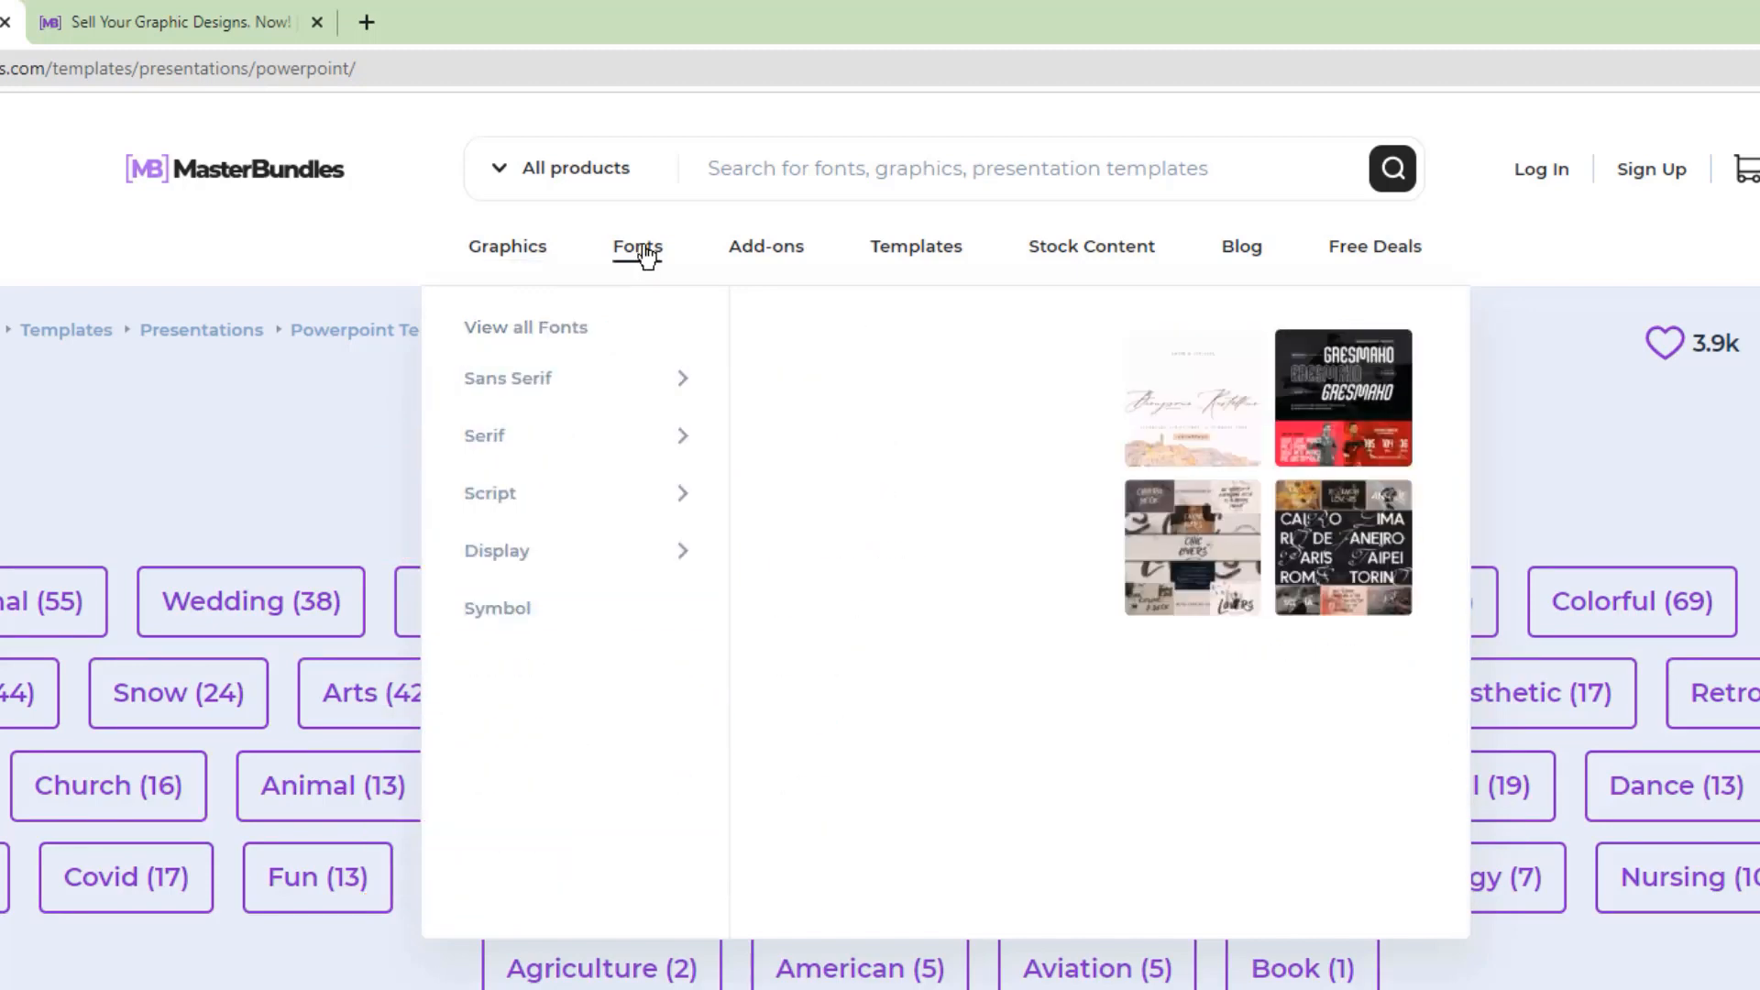
{"action": "mouse_move", "coordinate": [761, 261]}
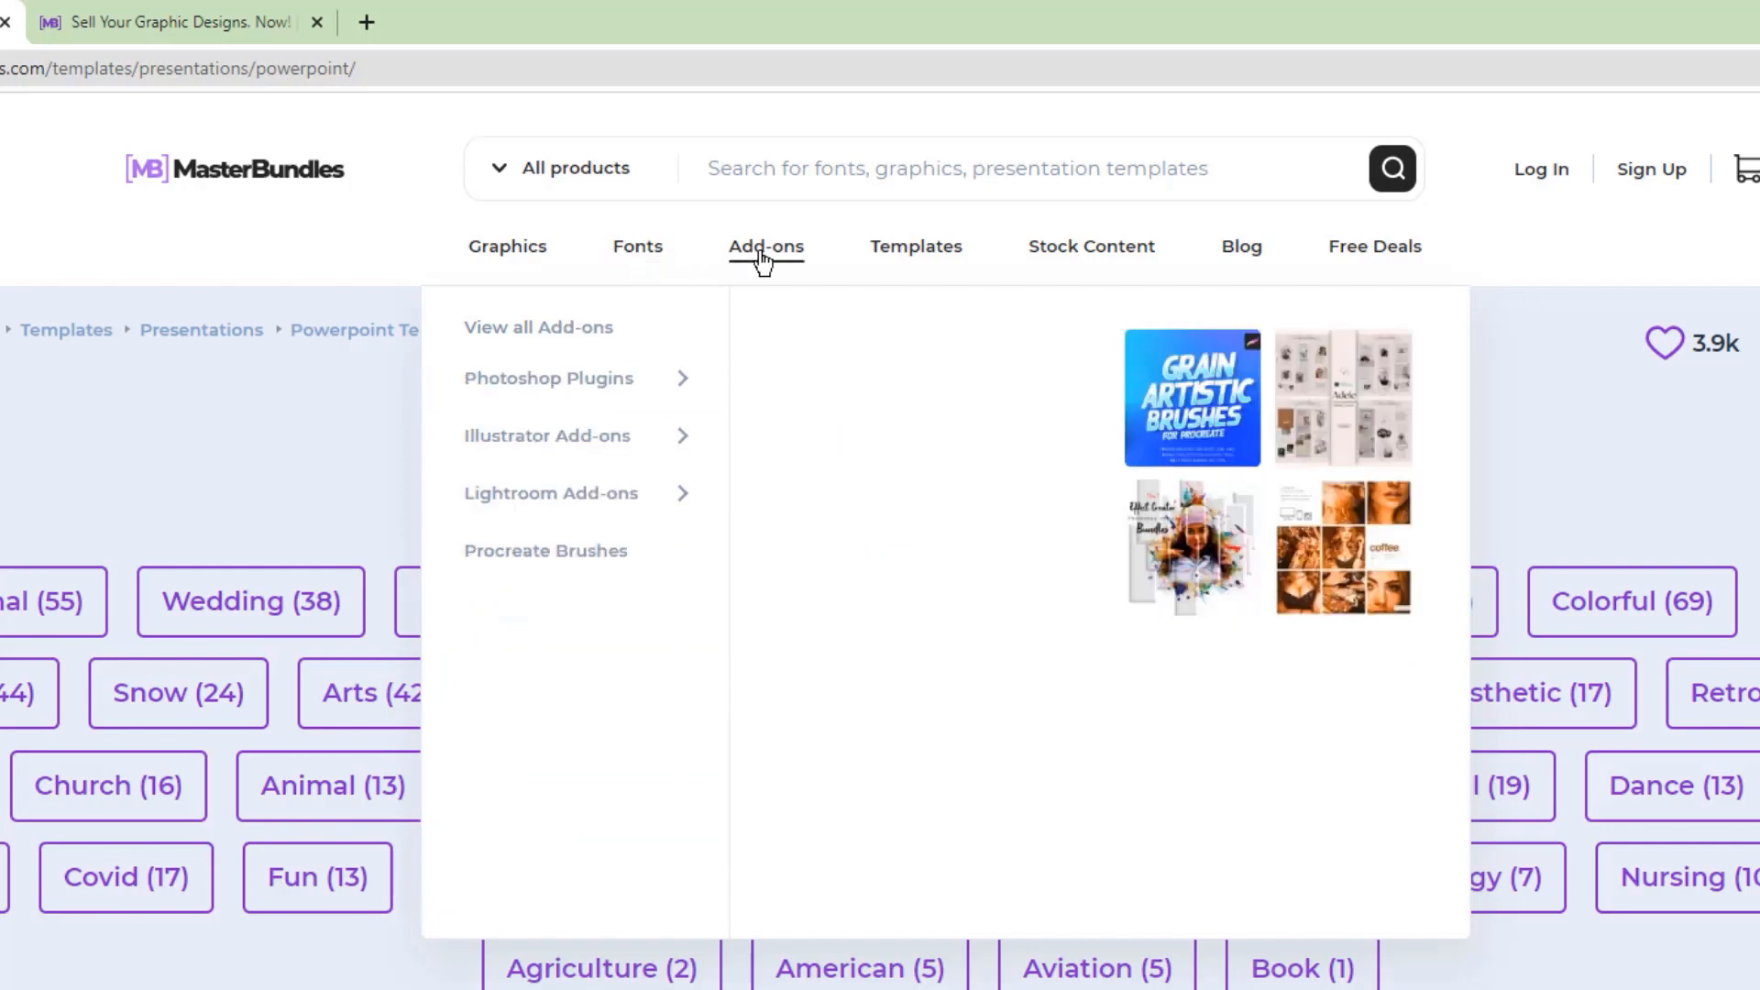
{"action": "mouse_move", "coordinate": [600, 387]}
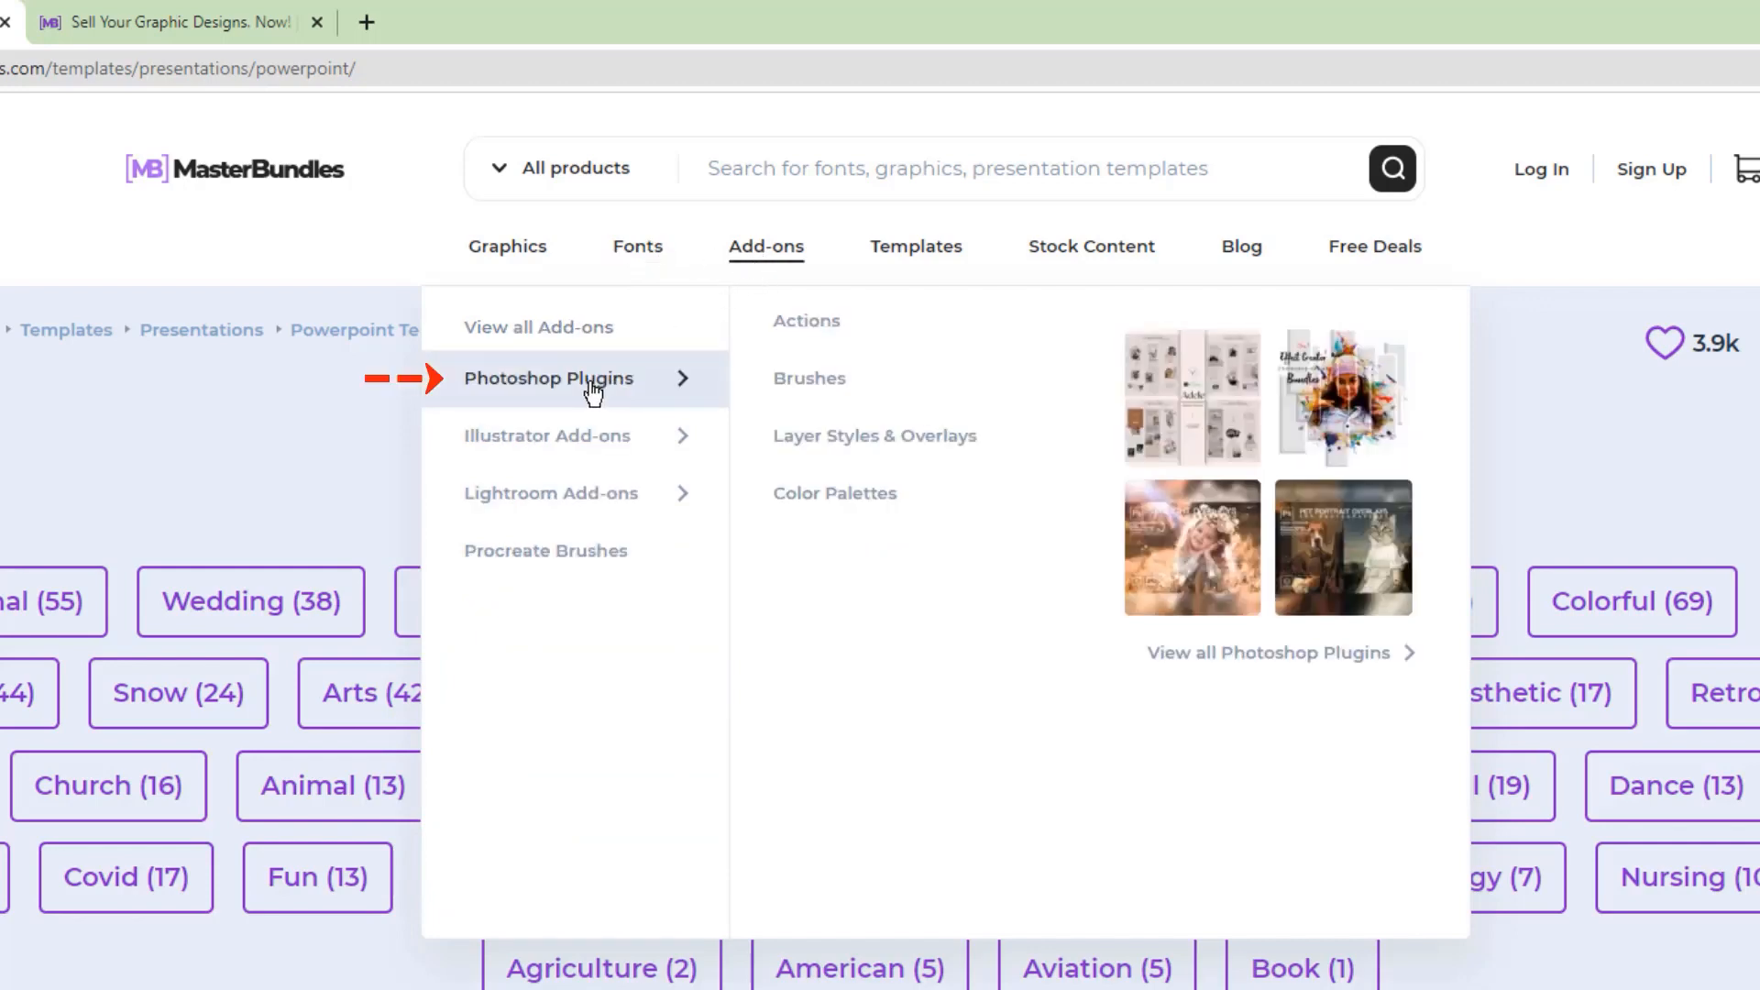
{"action": "mouse_move", "coordinate": [570, 445]}
{"action": "mouse_move", "coordinate": [589, 504]}
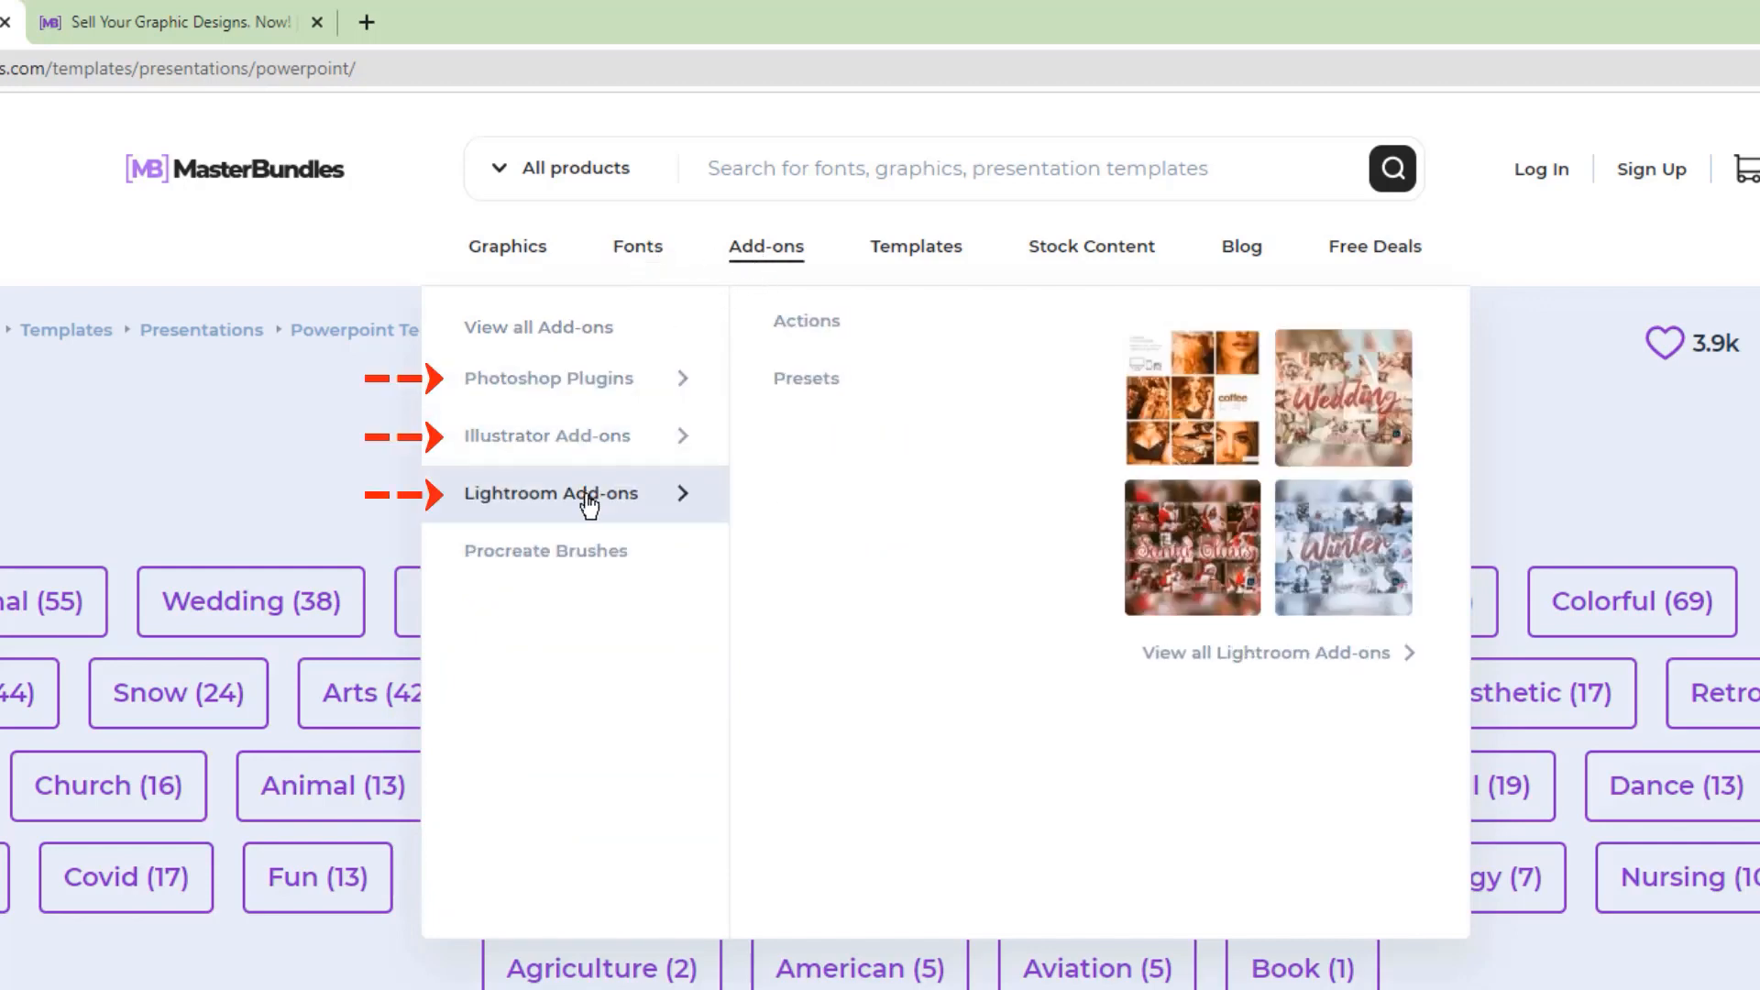
- Examine the Templates categories, including Presentations, Resume and Magazines, and move on to Stock Content
{"action": "mouse_move", "coordinate": [915, 248]}
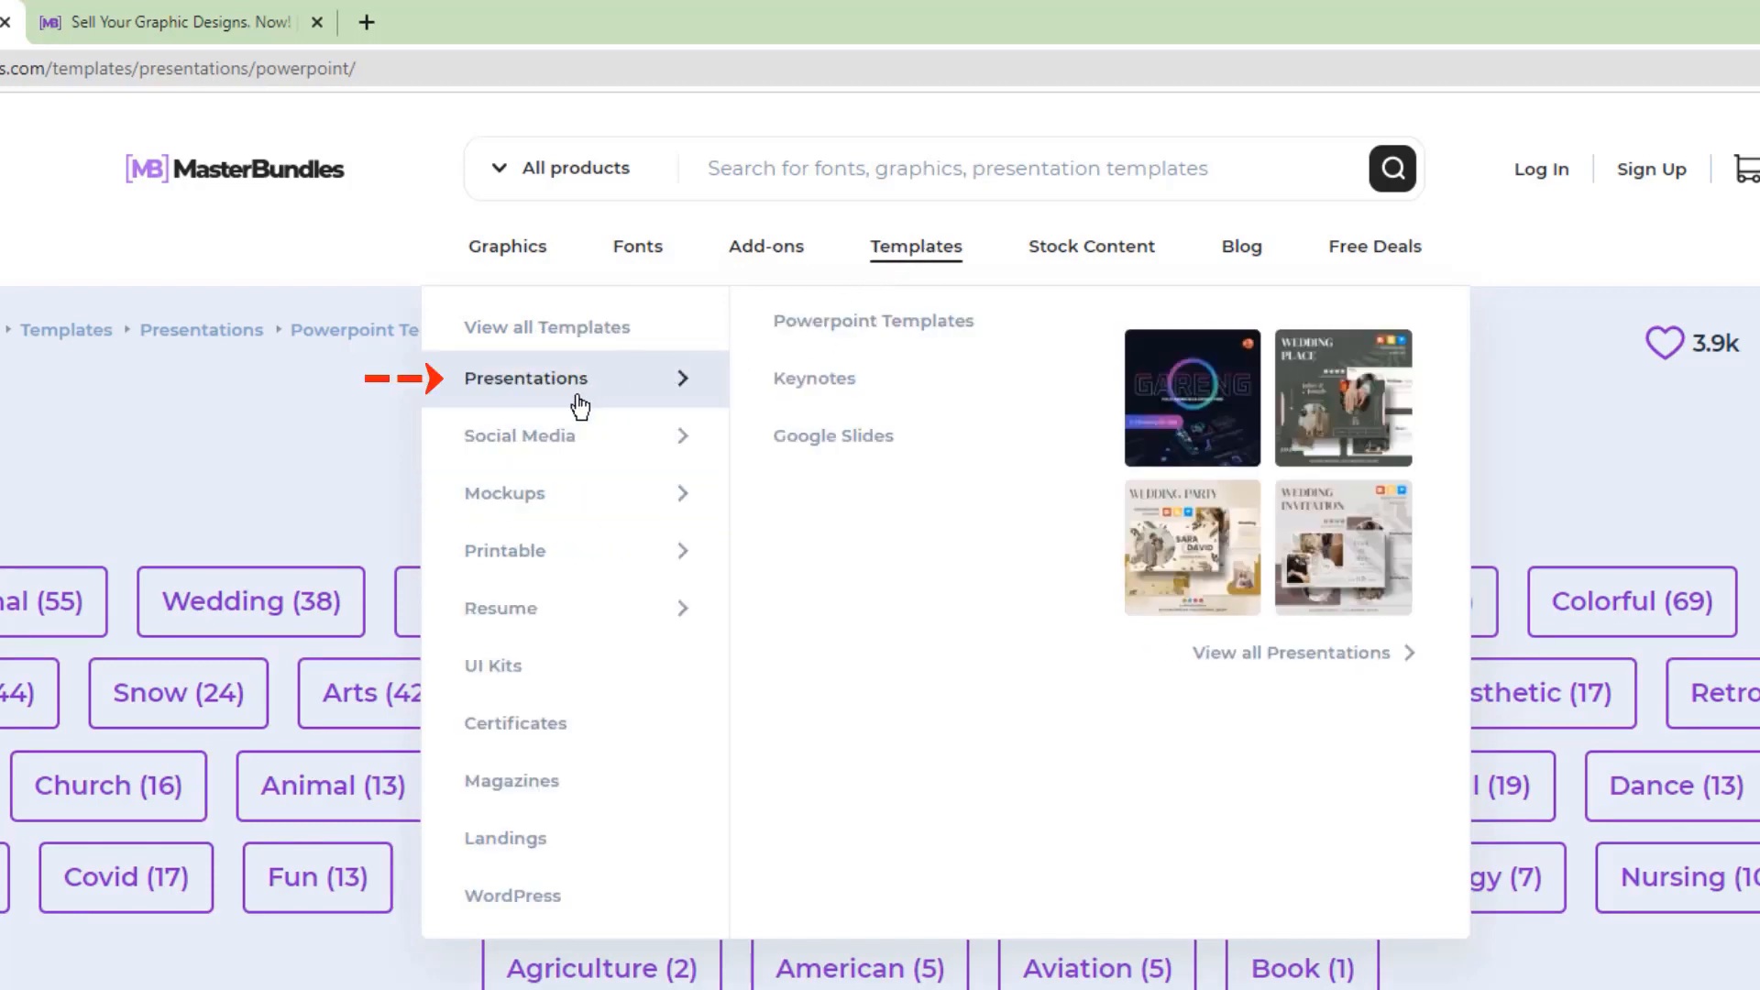
{"action": "mouse_move", "coordinate": [532, 608]}
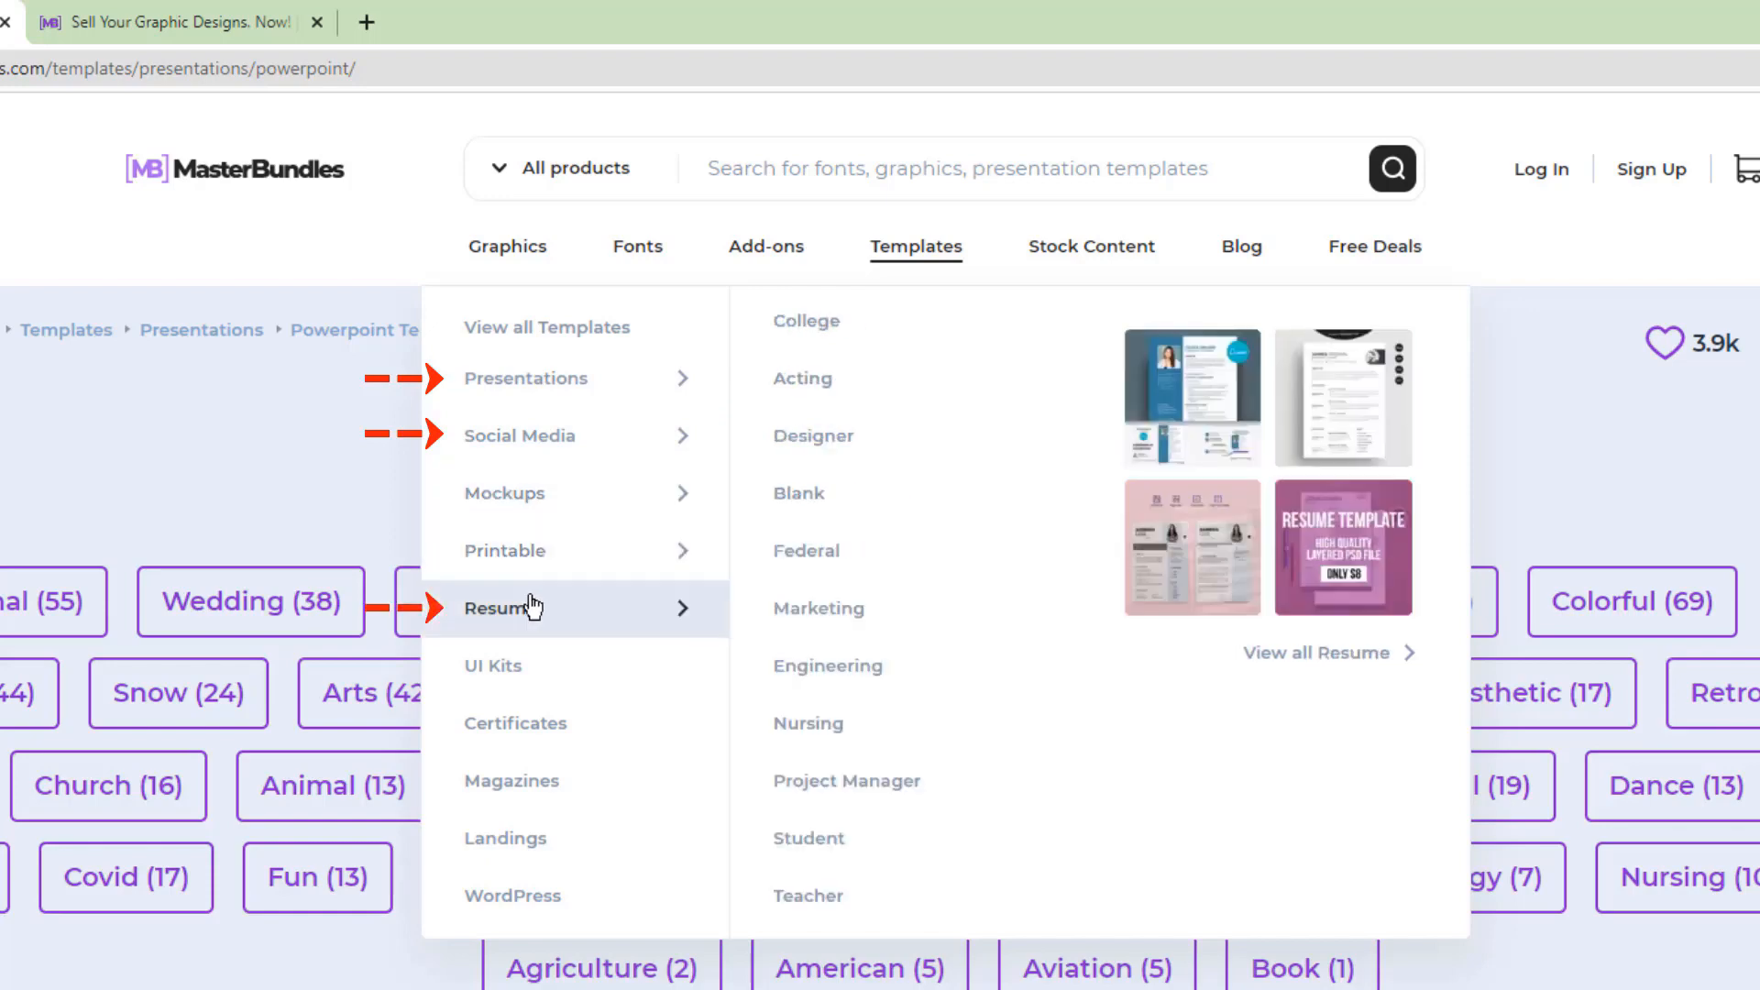
{"action": "mouse_move", "coordinate": [534, 782]}
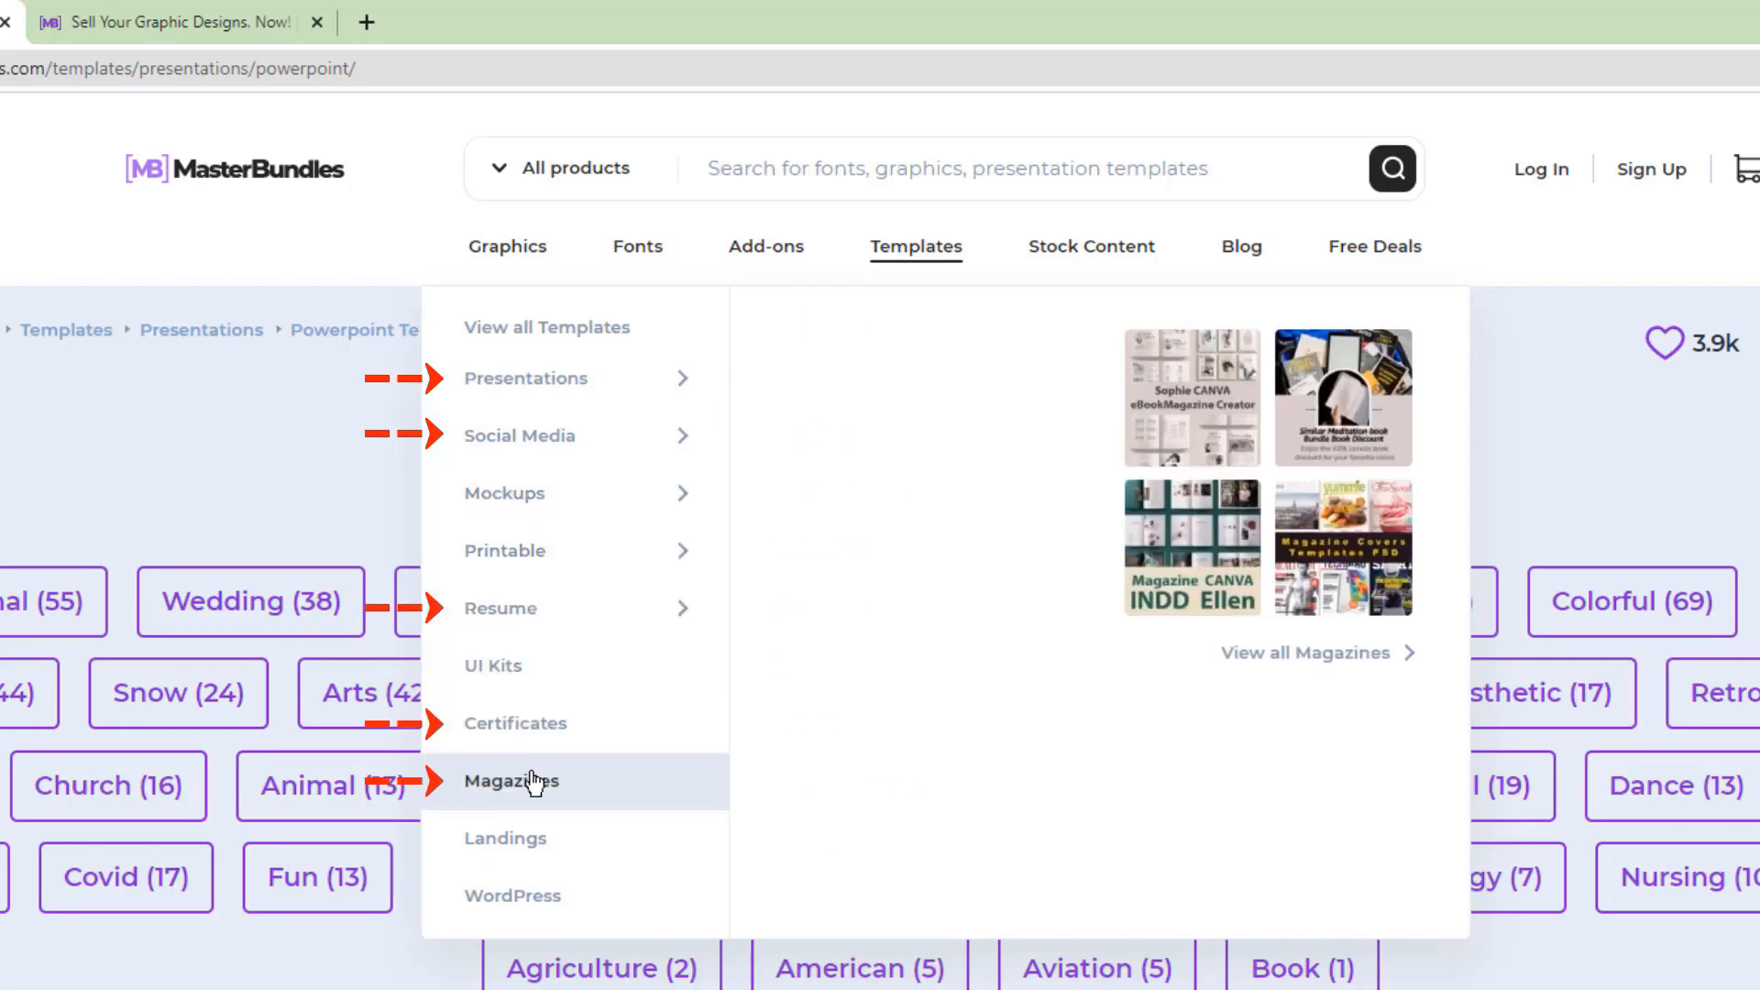
{"action": "mouse_move", "coordinate": [1056, 255]}
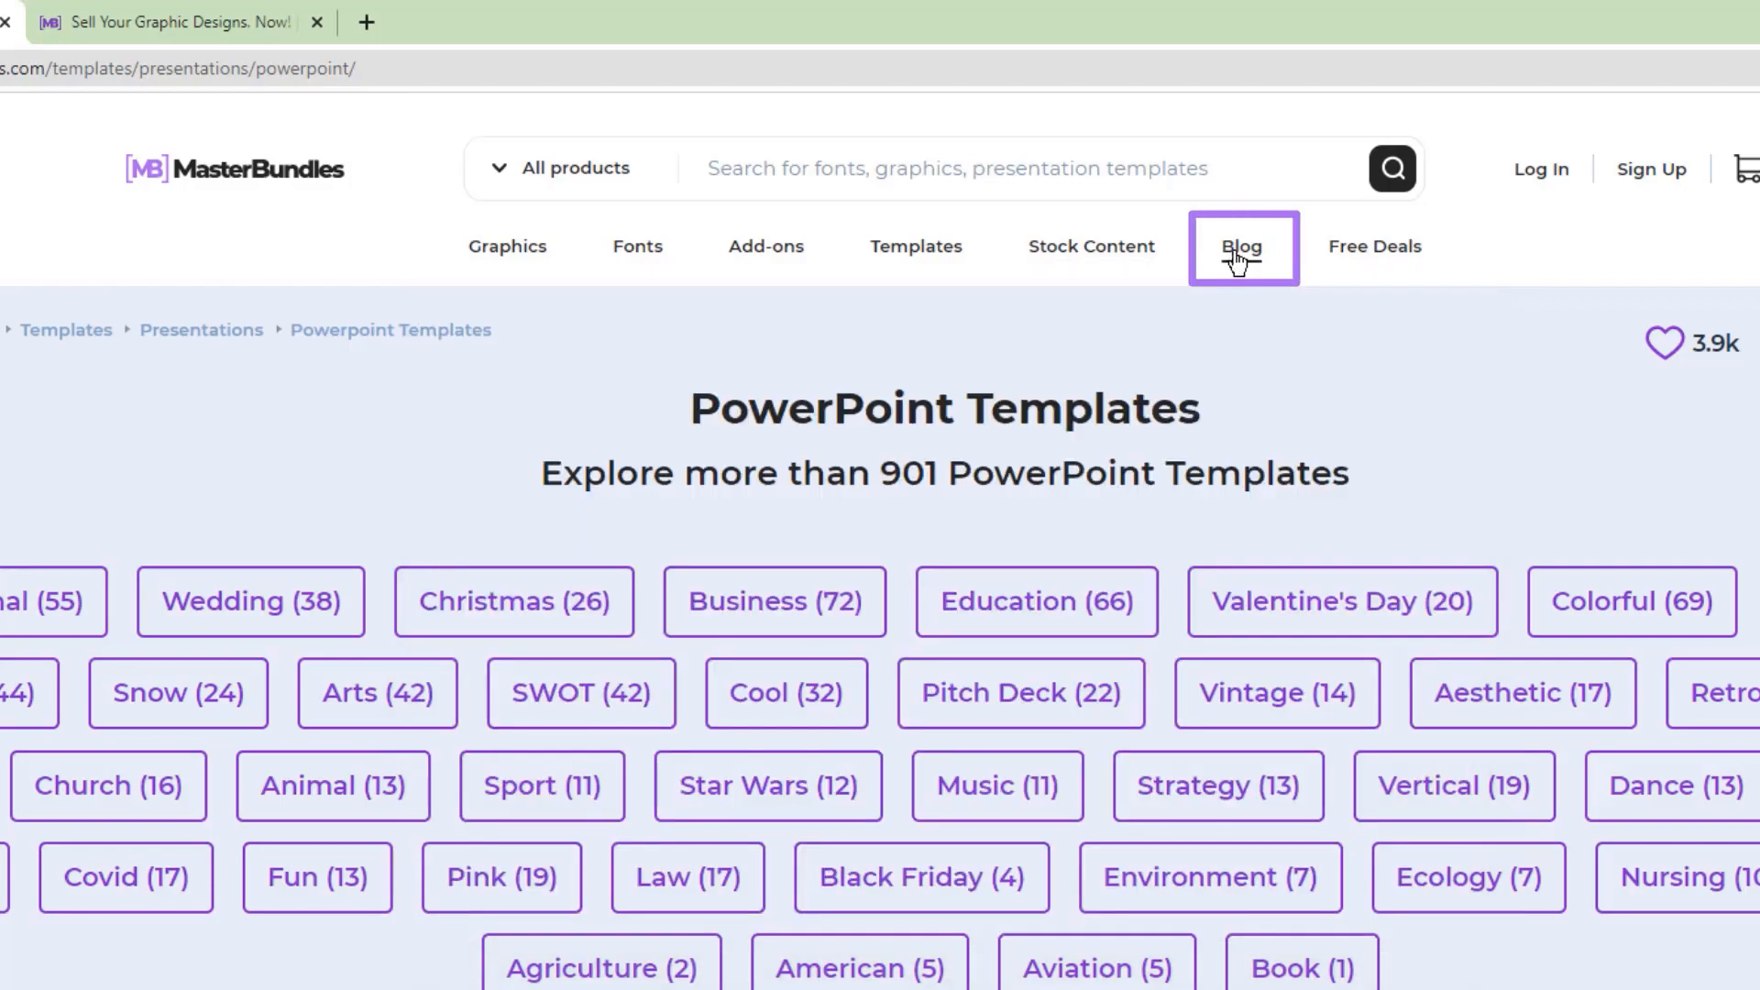
- Open the MasterBundles blog and look through its design articles
{"action": "left_click", "coordinate": [1241, 253]}
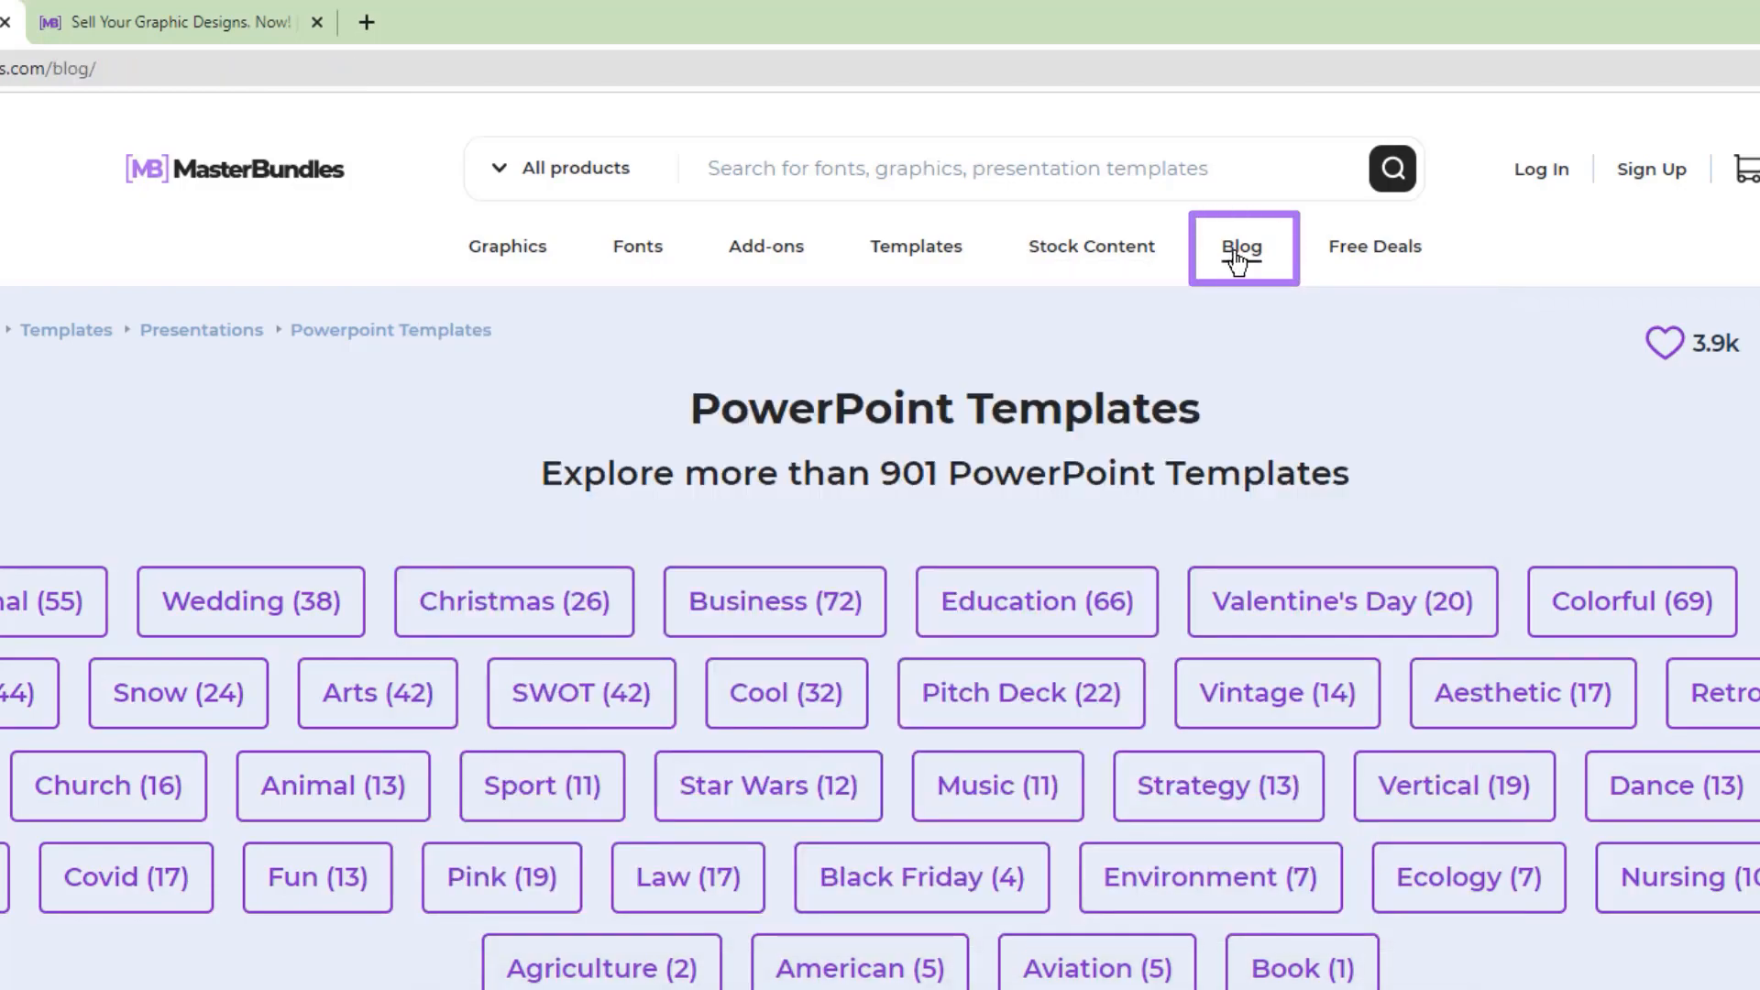
{"action": "scroll", "coordinate": [1027, 339], "scroll_direction": "down", "scroll_amount": 5}
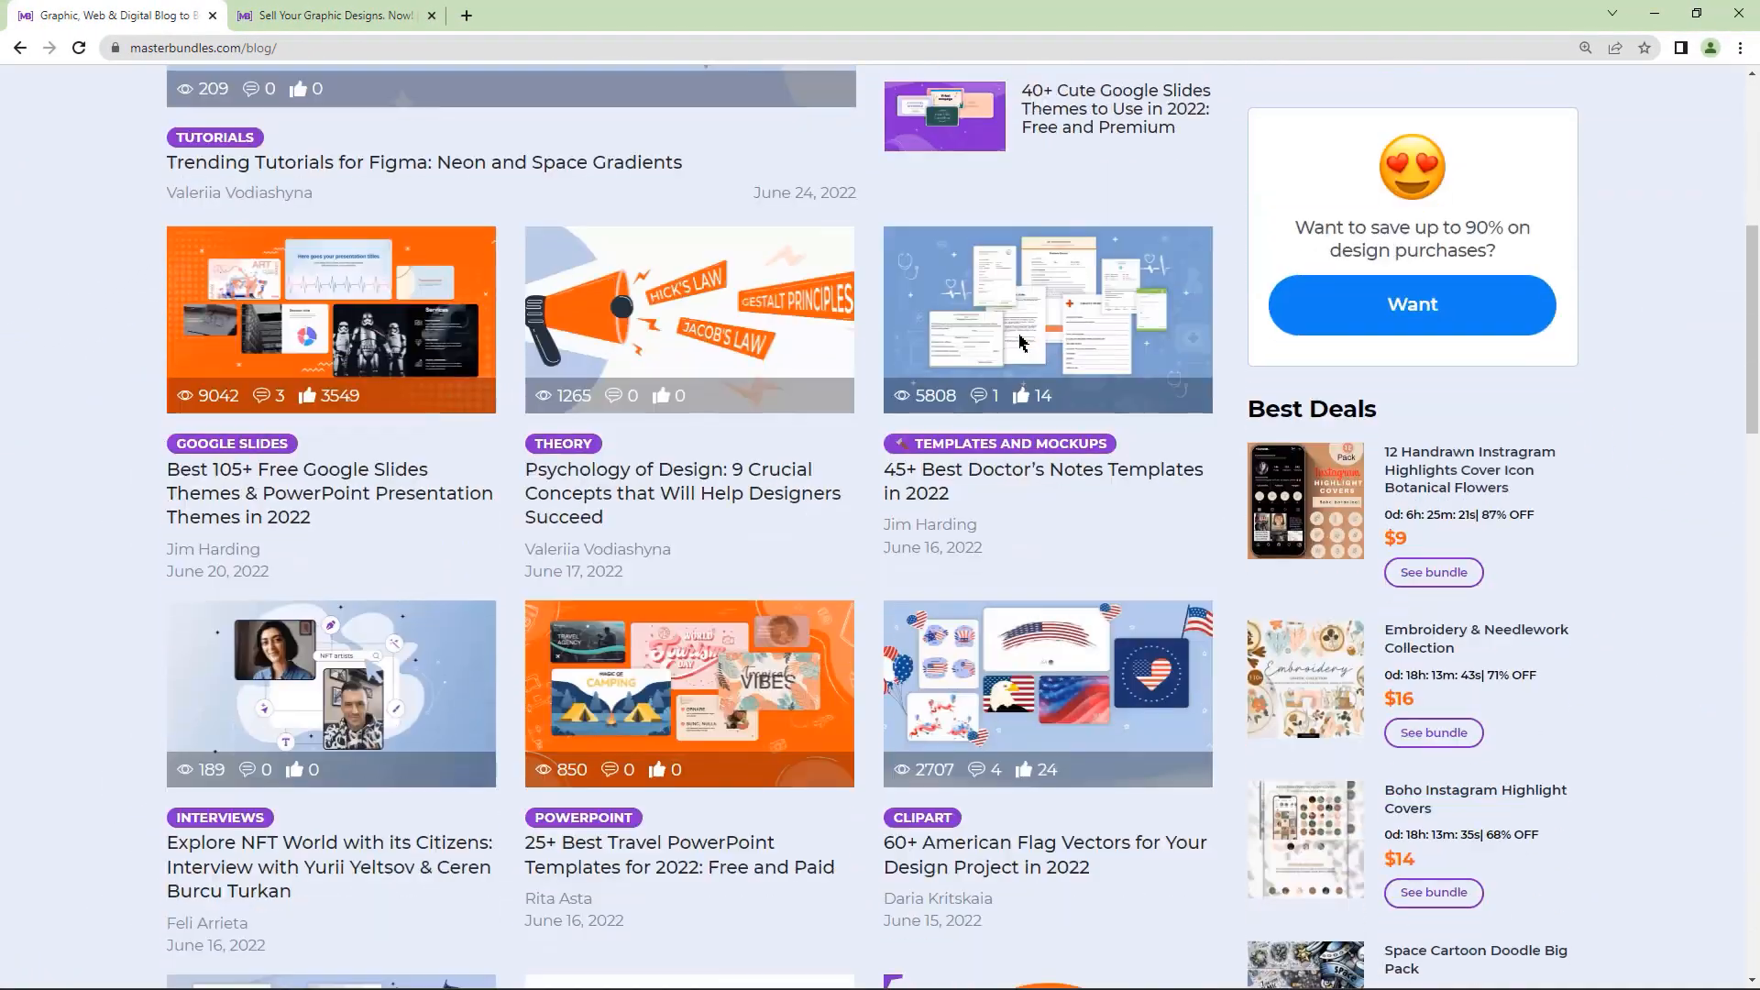
{"action": "scroll", "coordinate": [1020, 343], "scroll_direction": "down", "scroll_amount": 10}
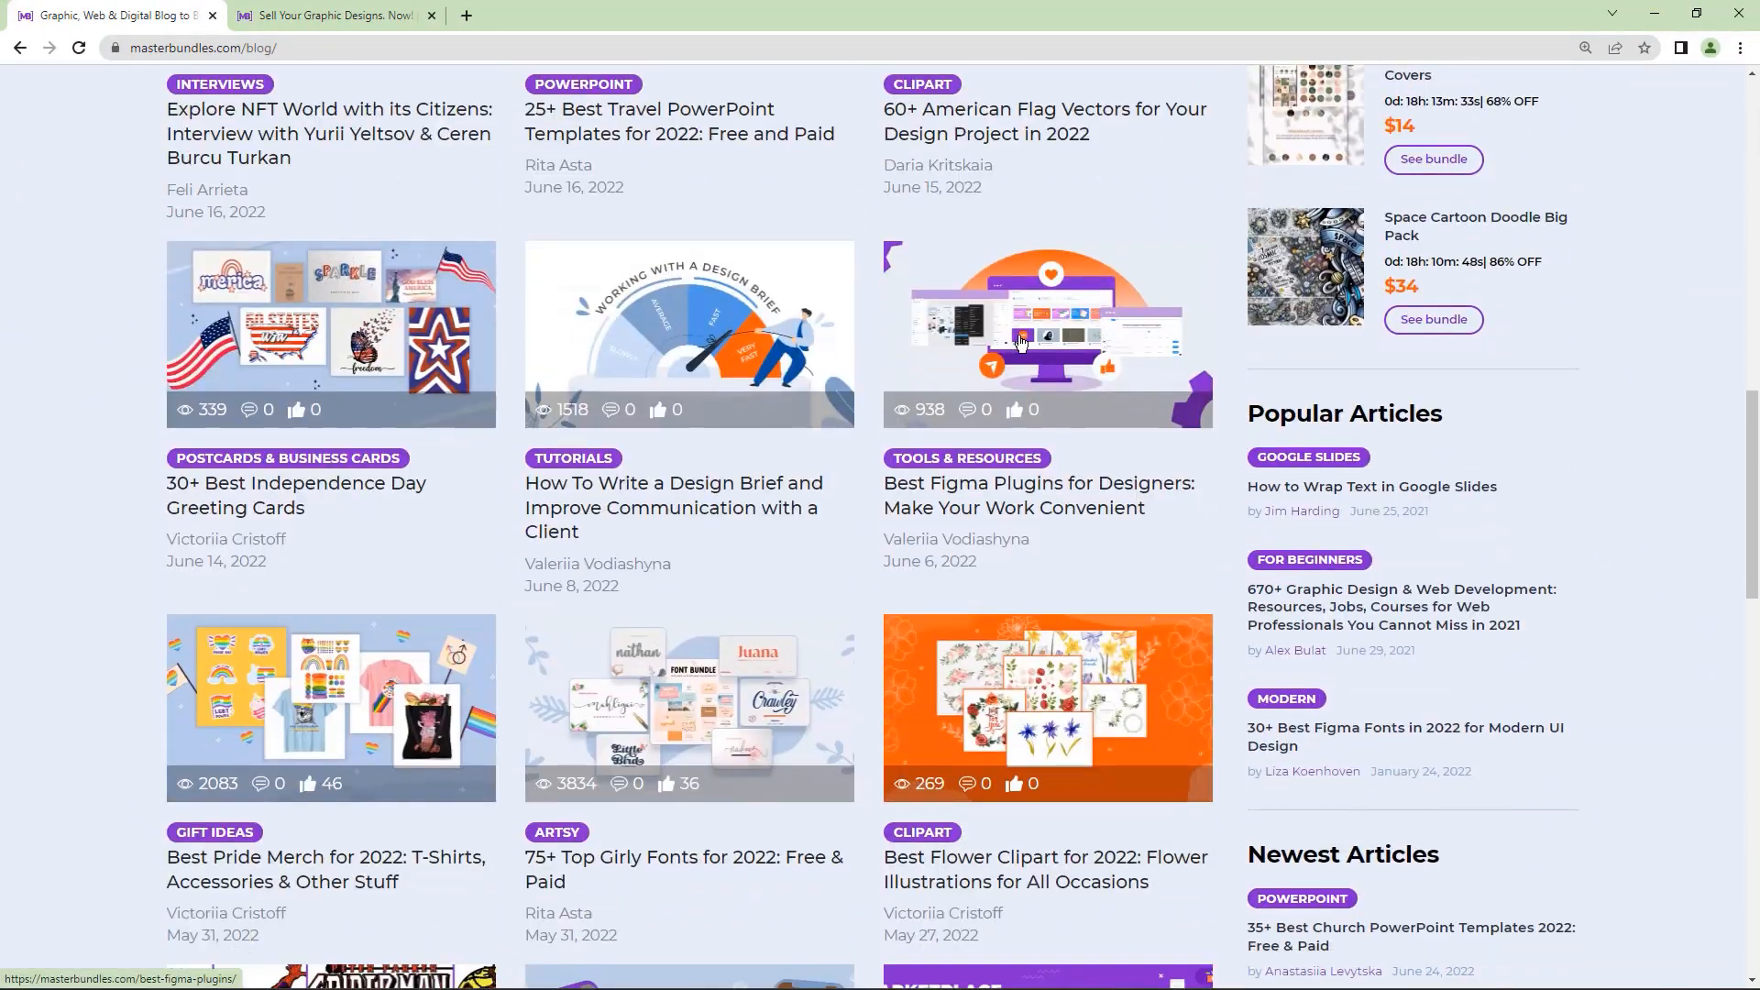
{"action": "scroll", "coordinate": [1020, 343], "scroll_direction": "down", "scroll_amount": 9}
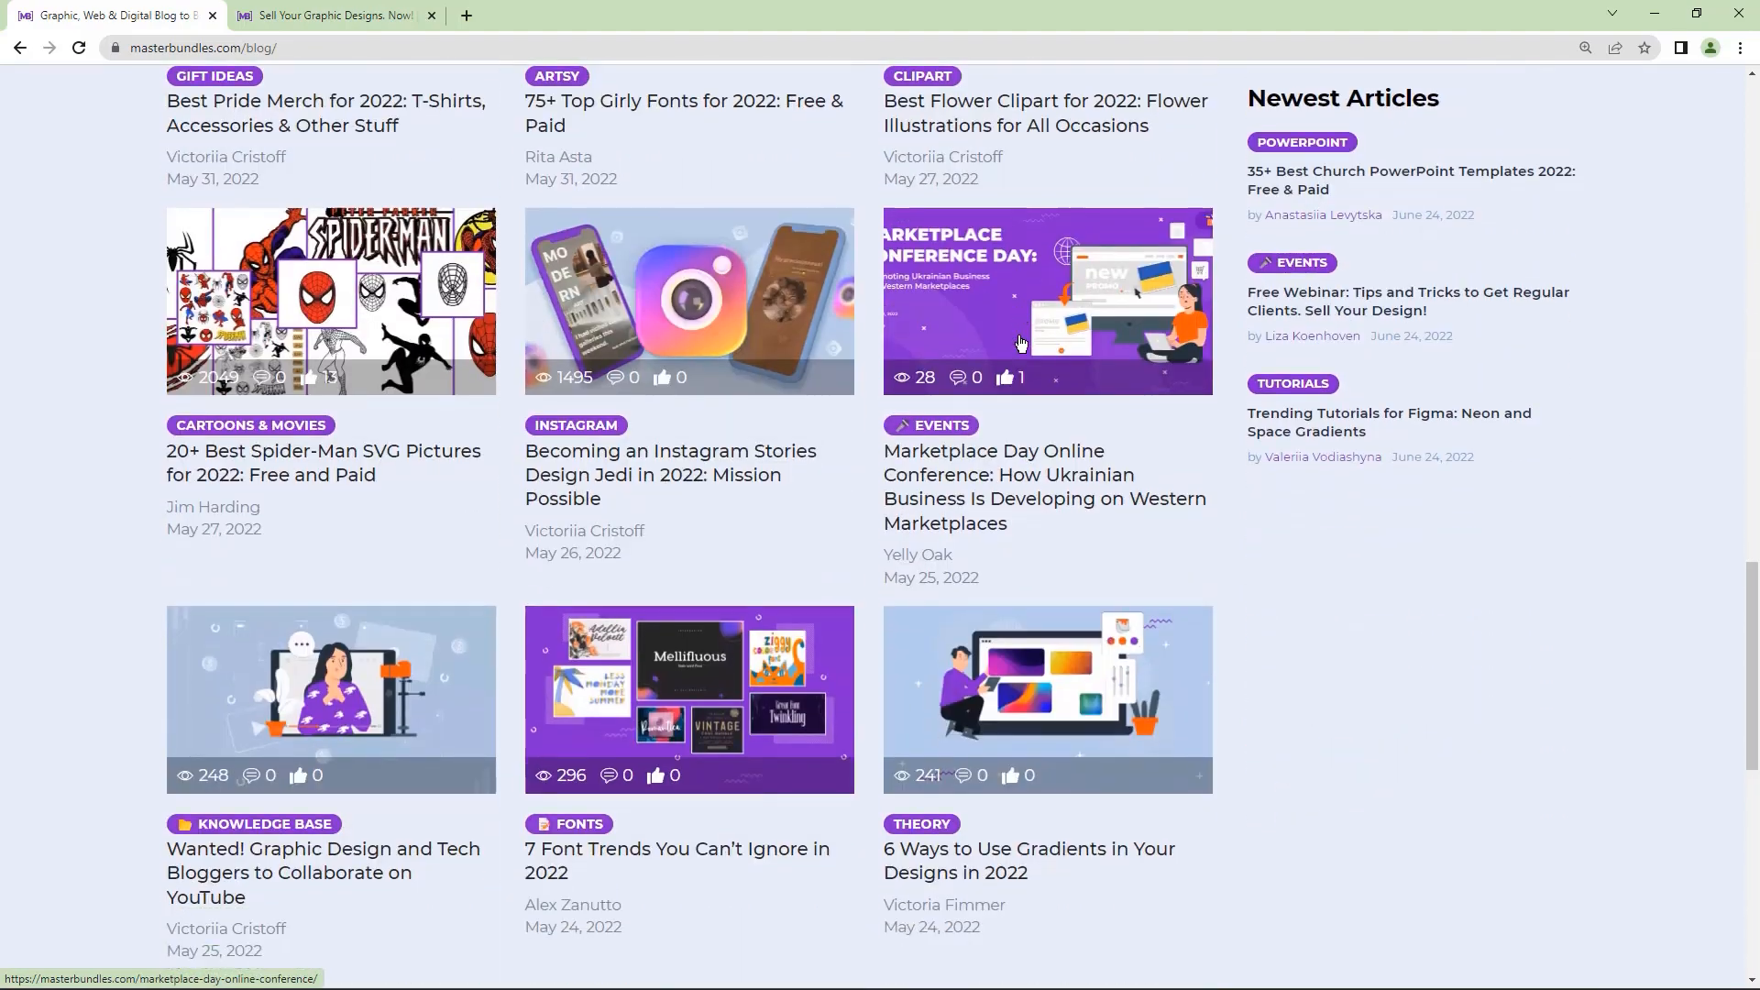
{"action": "scroll", "coordinate": [1021, 342], "scroll_direction": "up", "scroll_amount": 12}
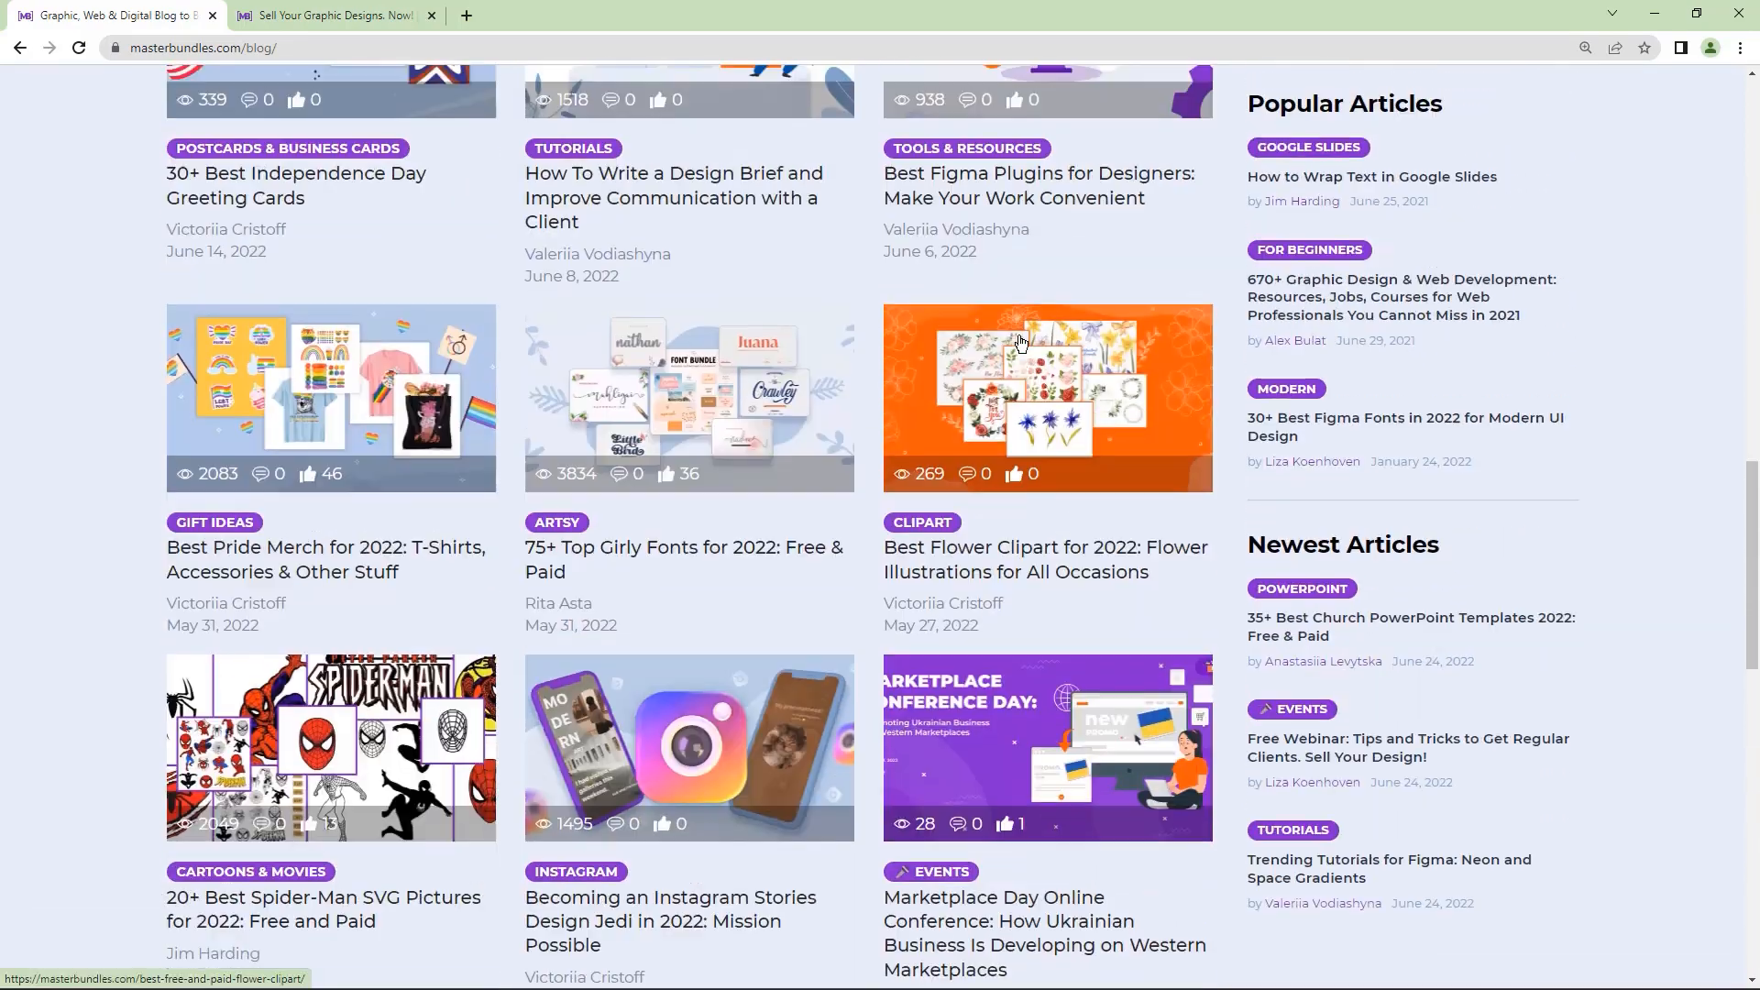
- Open the MasterBundles account sign-up page
{"action": "scroll", "coordinate": [1020, 343], "scroll_direction": "up", "scroll_amount": 13}
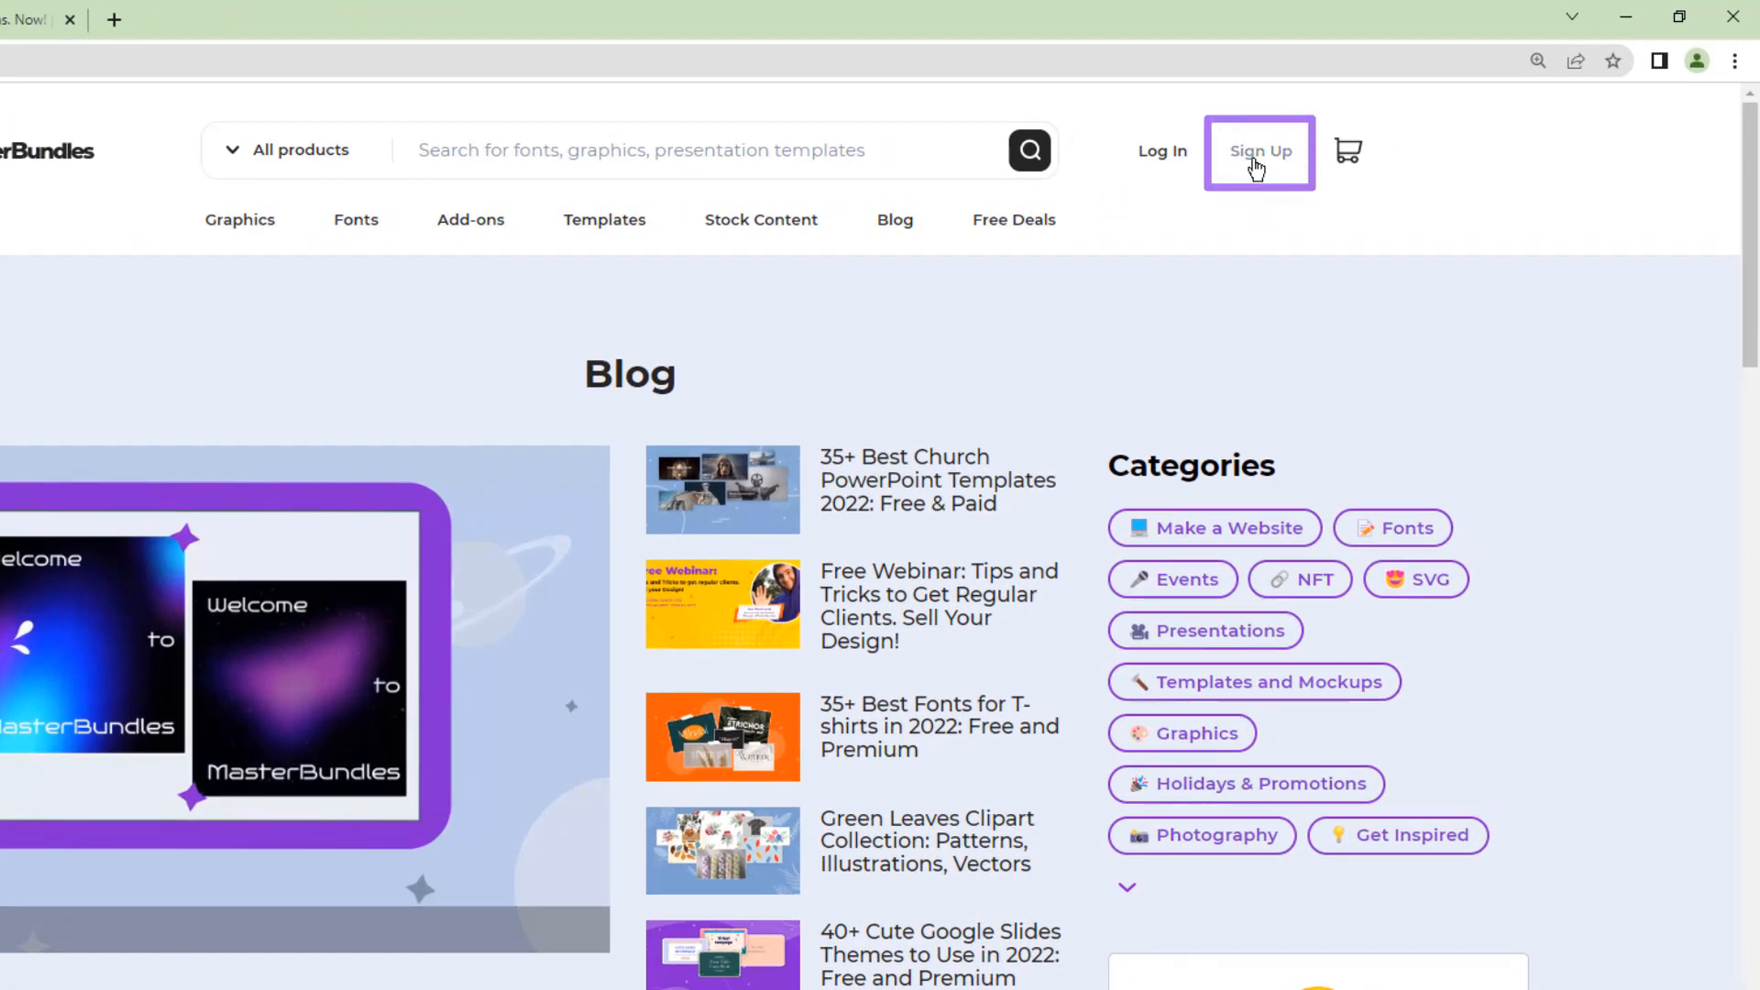
{"action": "left_click", "coordinate": [1256, 167]}
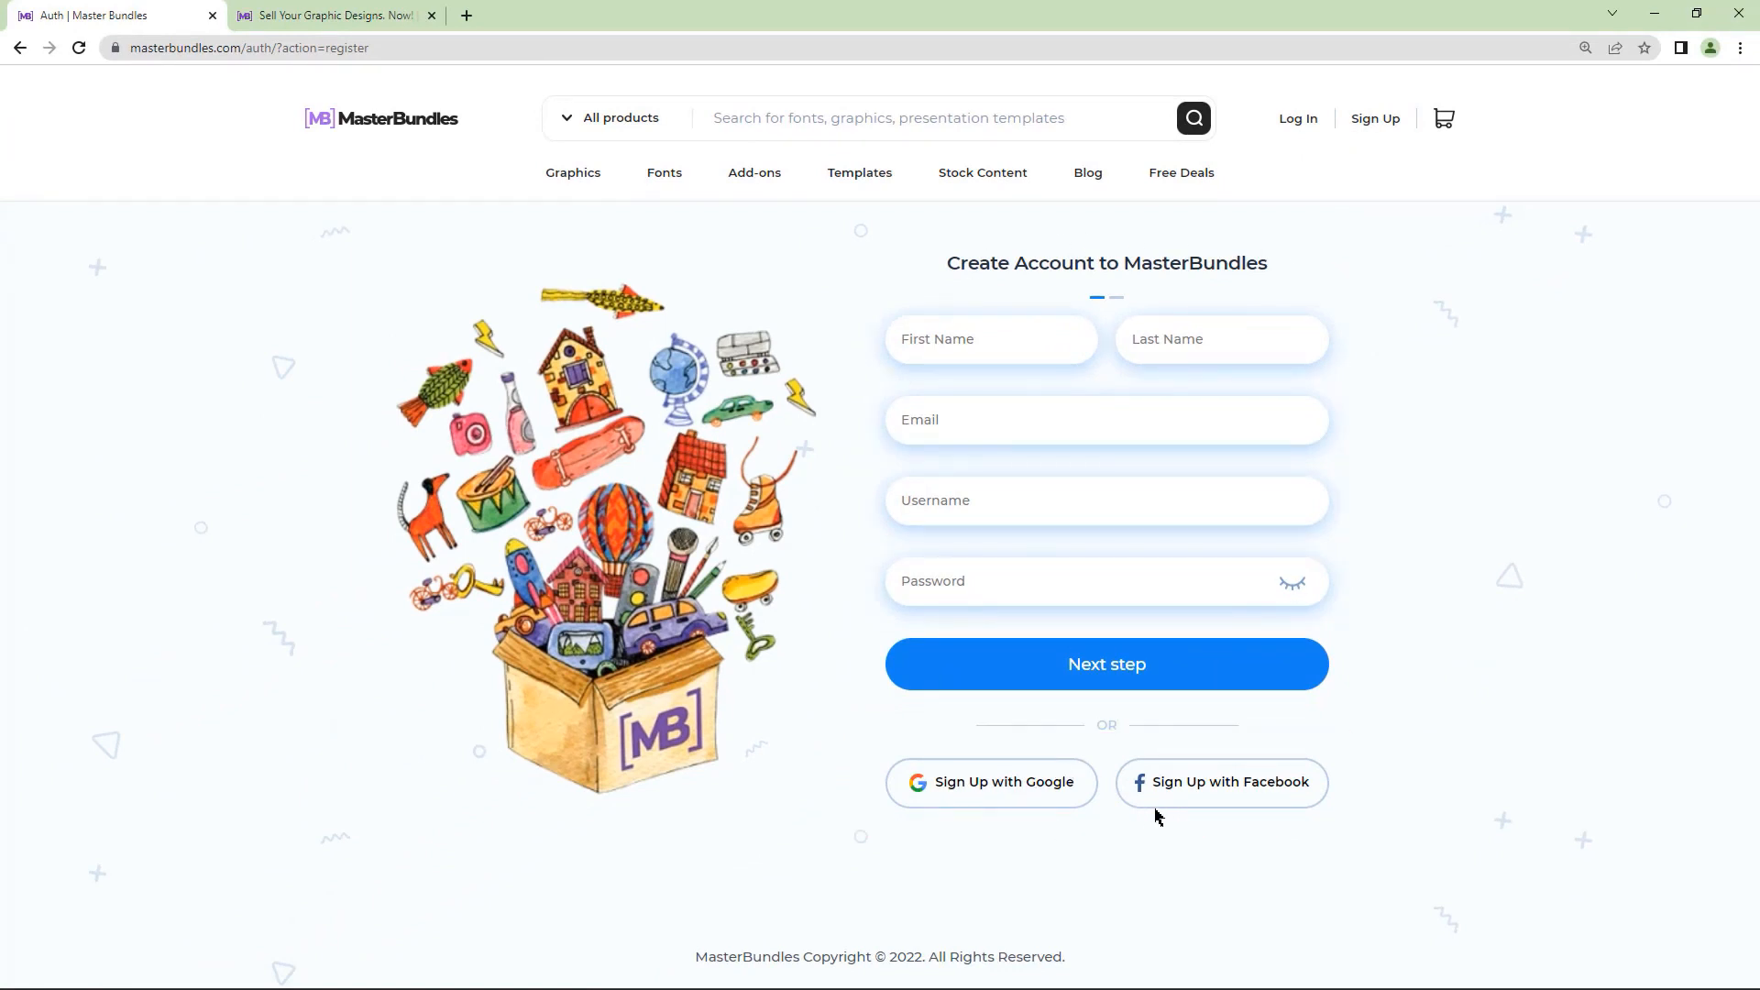
- Switch to the Sell Your Graphic Designs page and review its upload, category and license price fields
{"action": "left_click", "coordinate": [391, 19]}
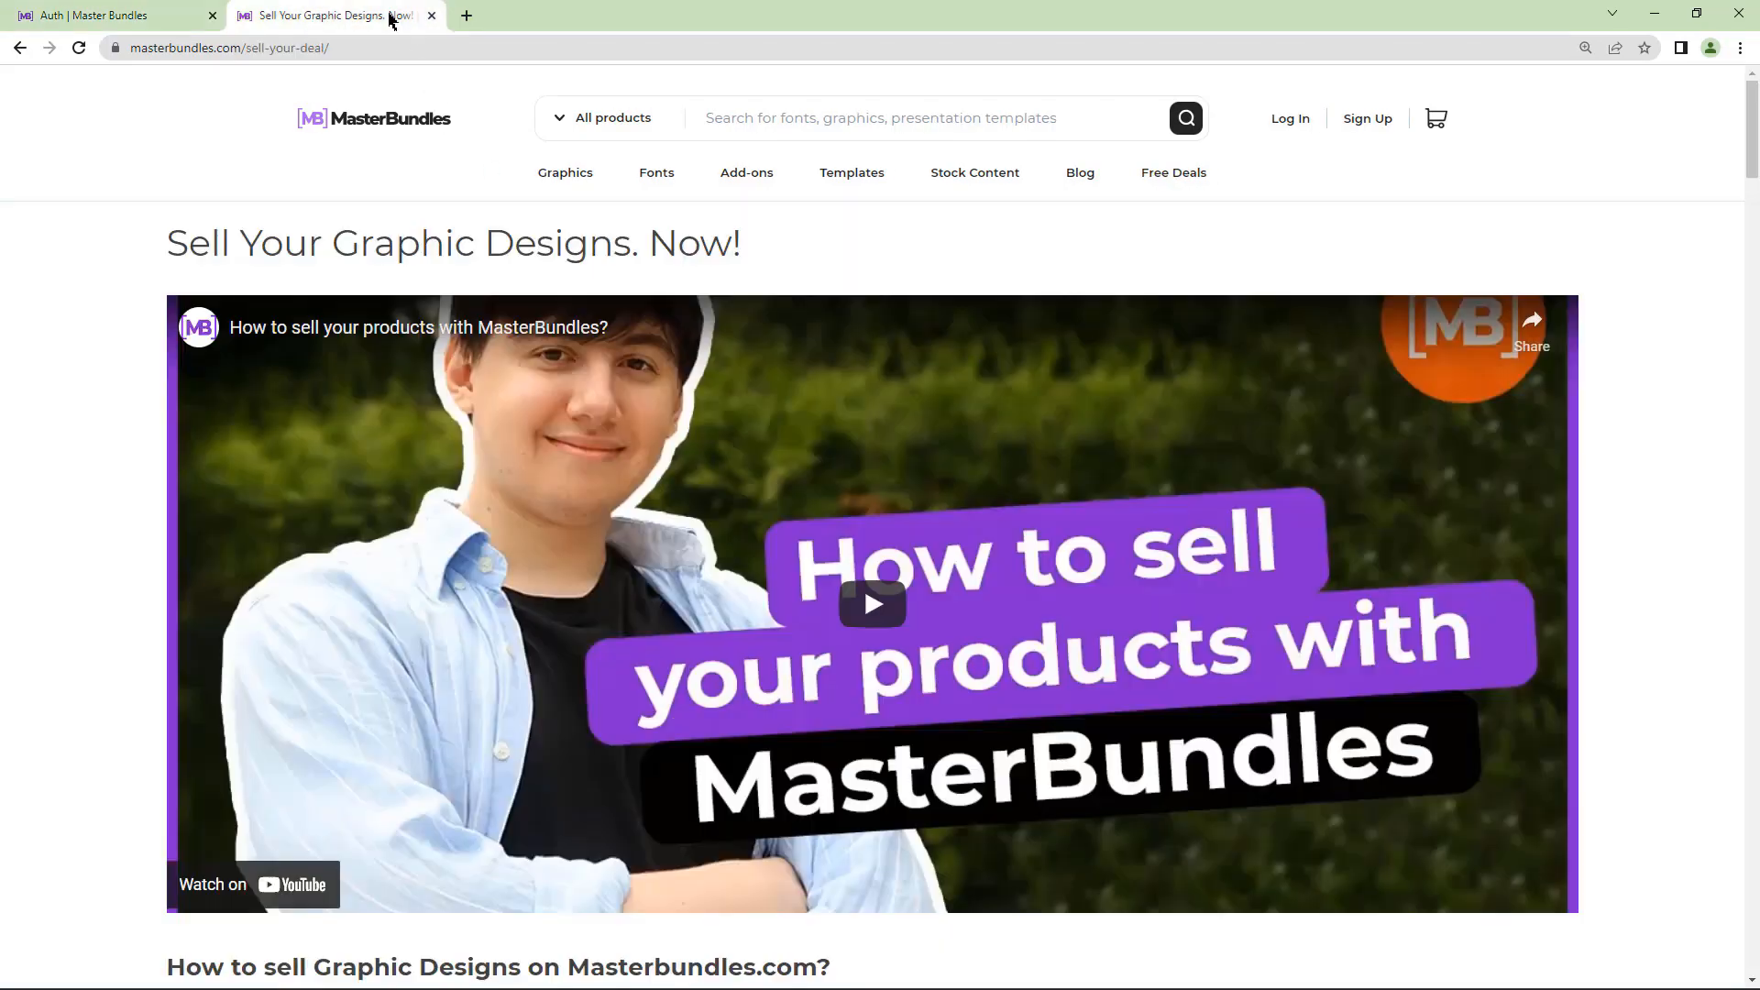
{"action": "scroll", "coordinate": [516, 275], "scroll_direction": "down", "scroll_amount": 10}
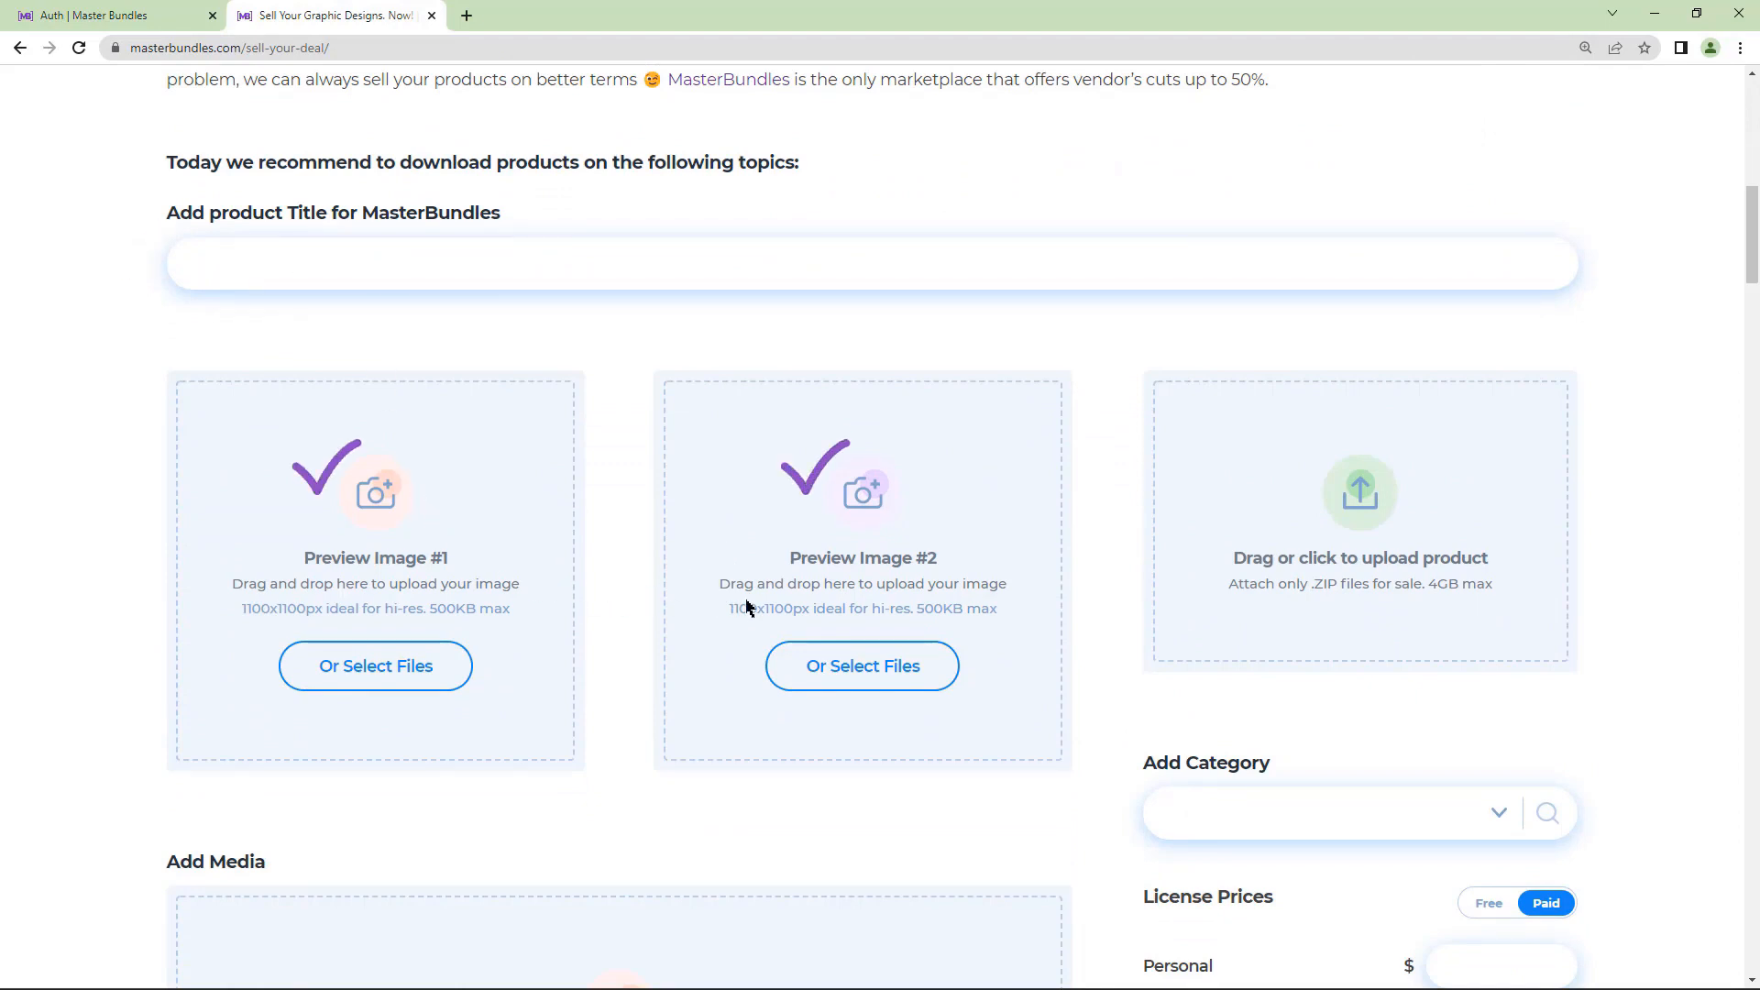
{"action": "scroll", "coordinate": [1488, 584], "scroll_direction": "down", "scroll_amount": 3}
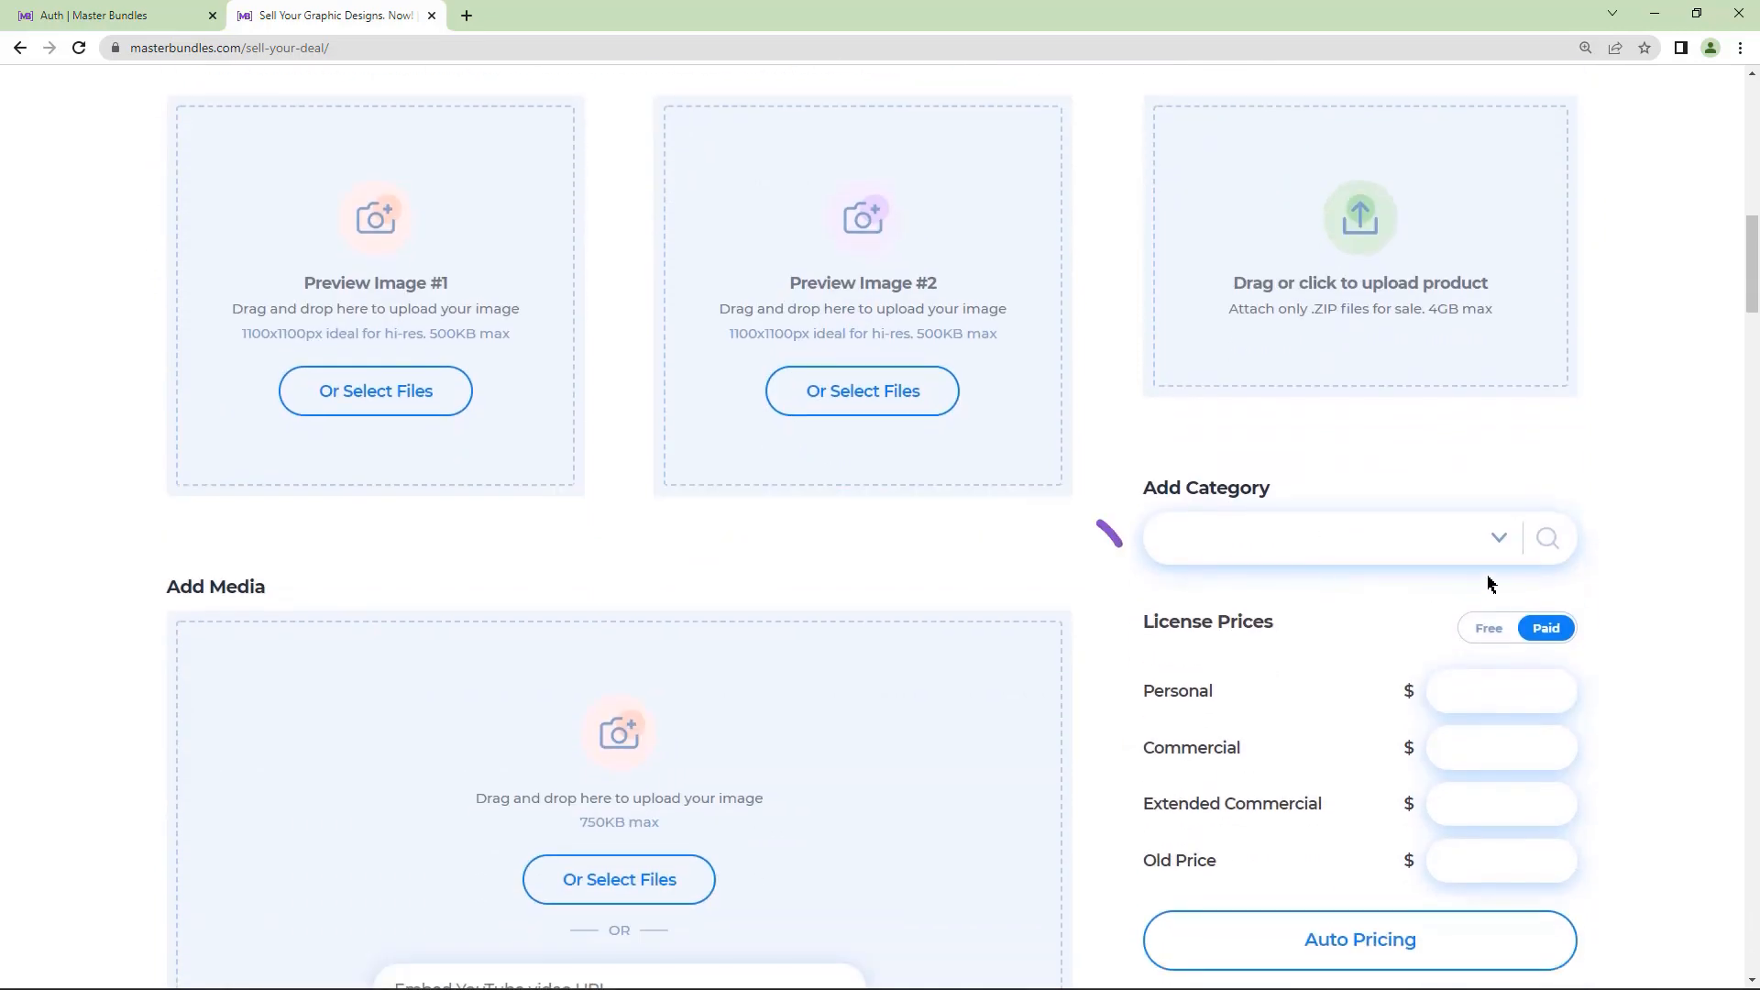
{"action": "left_click", "coordinate": [1502, 549]}
{"action": "left_click", "coordinate": [1634, 556]}
{"action": "scroll", "coordinate": [1632, 555], "scroll_direction": "down", "scroll_amount": 2}
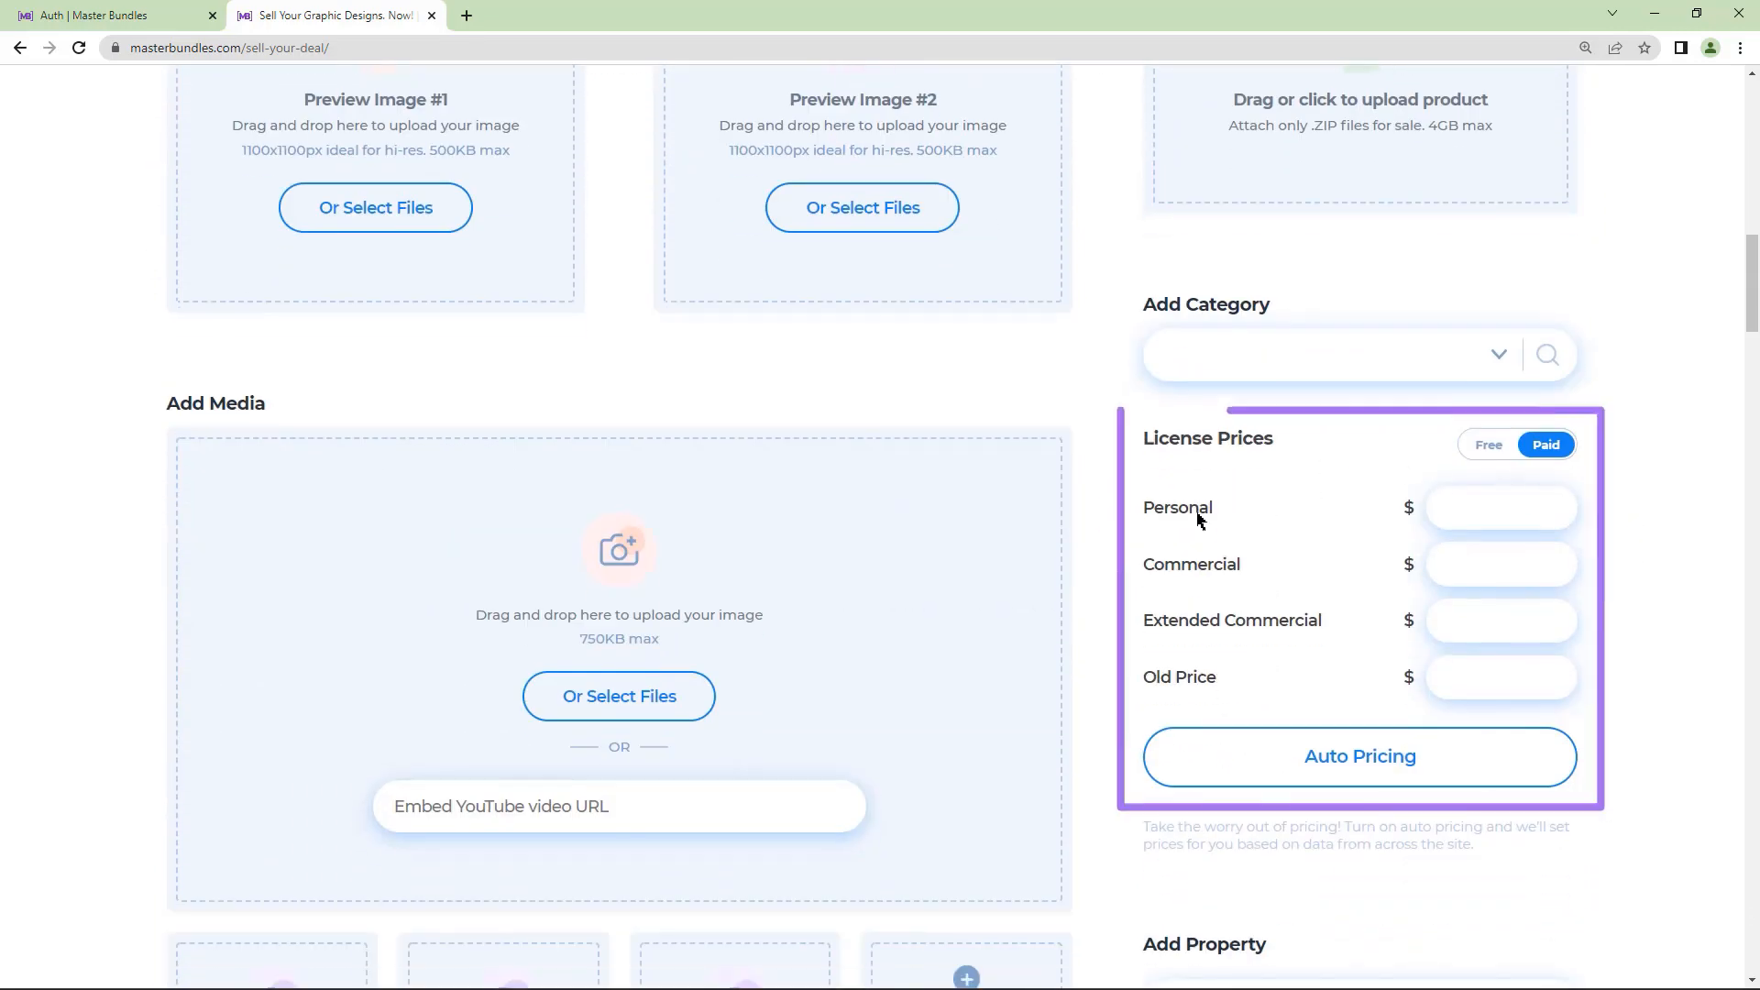
- Review the Color and File type property options and the remaining product form fields down to Publish
{"action": "scroll", "coordinate": [1348, 588], "scroll_direction": "down", "scroll_amount": 6}
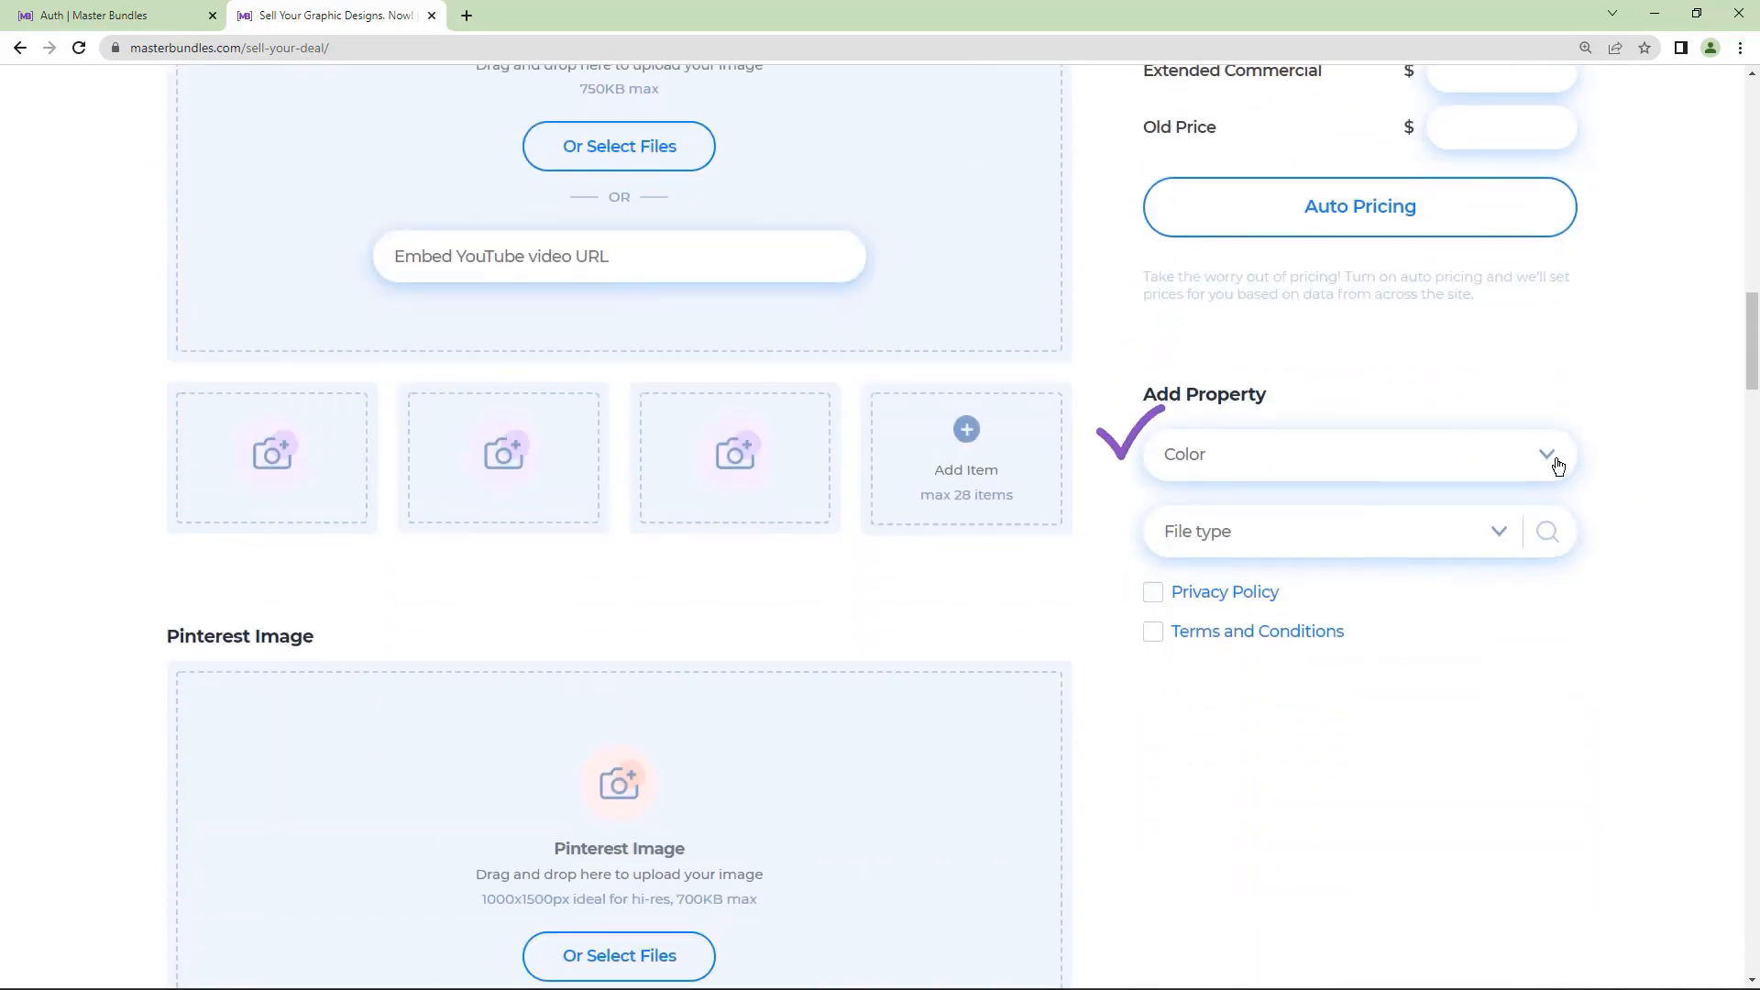
{"action": "left_click", "coordinate": [1555, 459]}
{"action": "left_click", "coordinate": [1616, 465]}
{"action": "left_click", "coordinate": [1513, 530]}
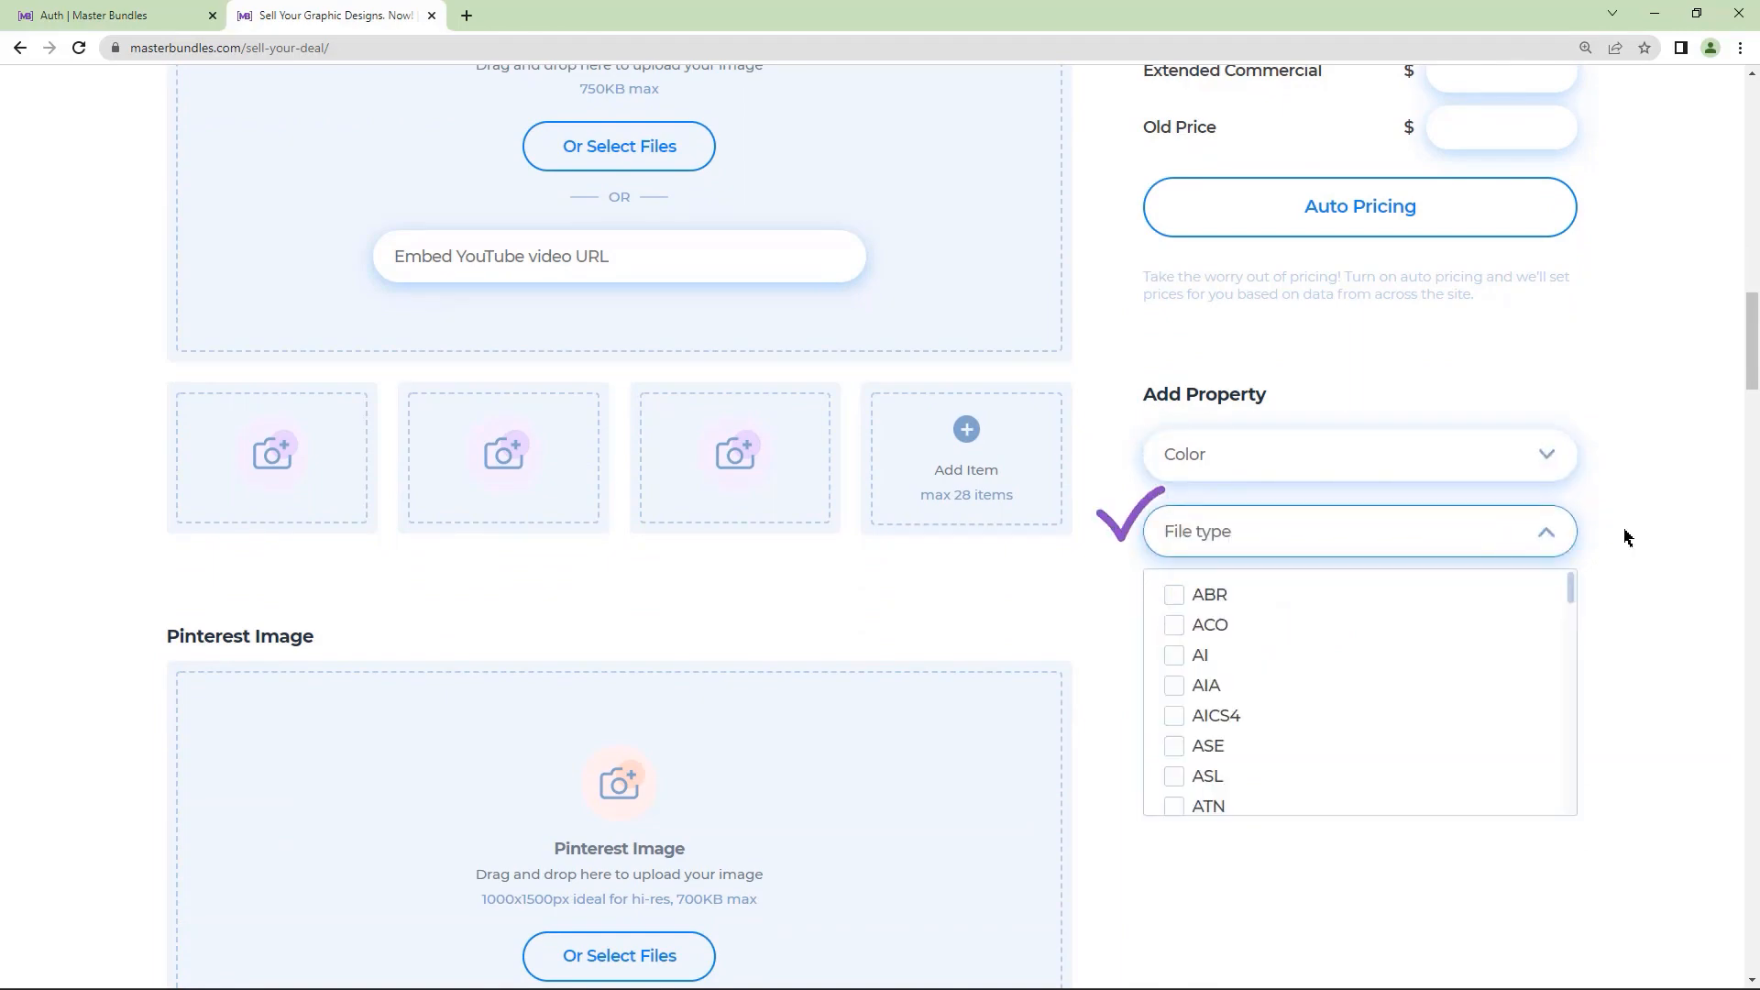
{"action": "left_click", "coordinate": [1626, 531]}
{"action": "scroll", "coordinate": [1628, 534], "scroll_direction": "down", "scroll_amount": 7}
{"action": "scroll", "coordinate": [1611, 539], "scroll_direction": "down", "scroll_amount": 9}
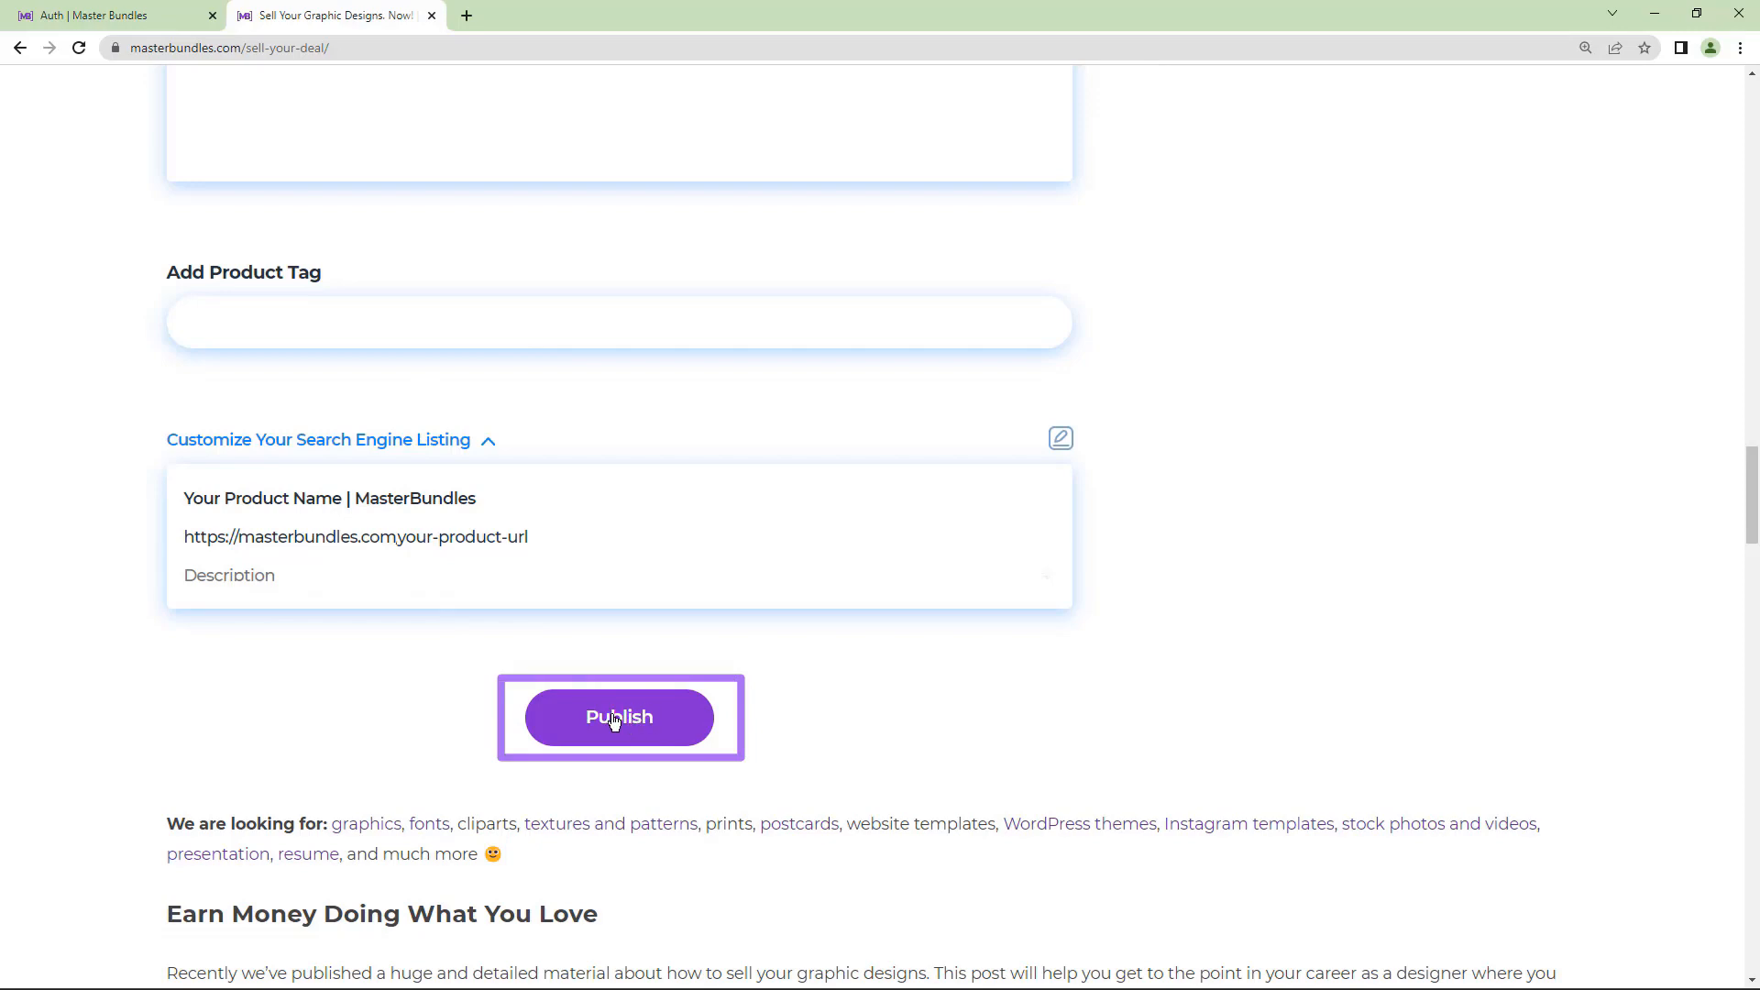
- Read the shop owner perks and the minimum amount for withdrawing funds below the product form
{"action": "scroll", "coordinate": [615, 719], "scroll_direction": "down", "scroll_amount": 9}
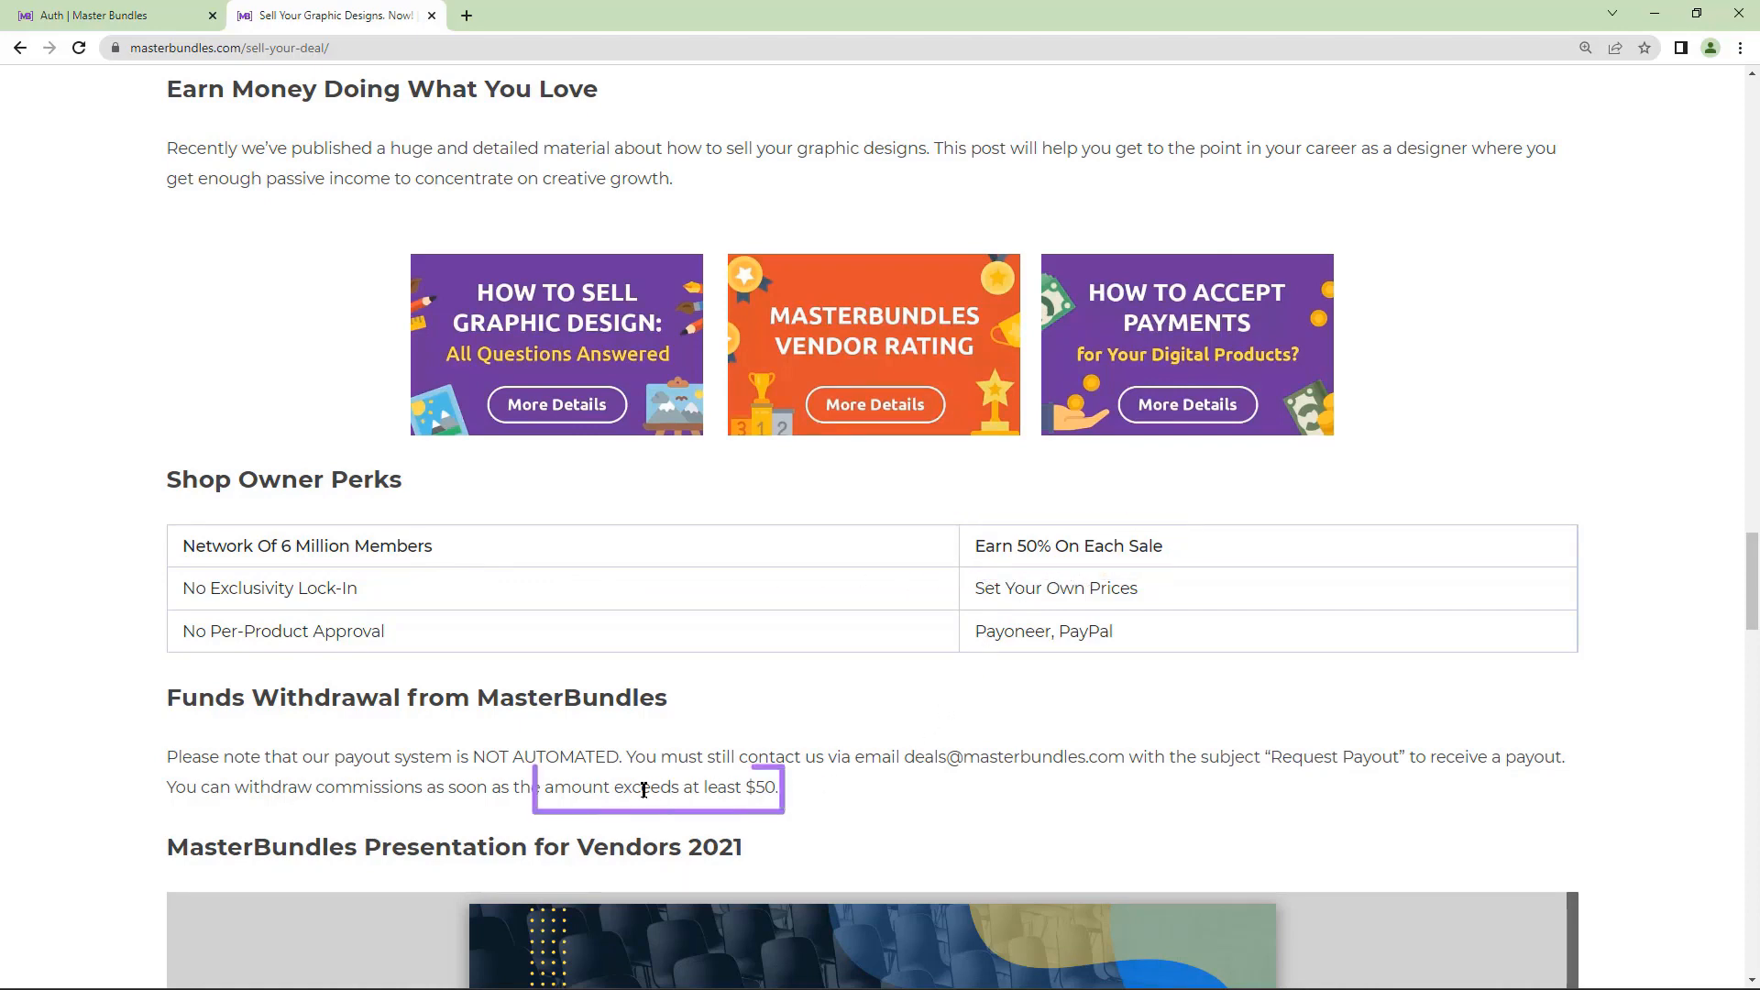
{"action": "left_click_drag", "start_coordinate": [553, 787], "coordinate": [768, 786]}
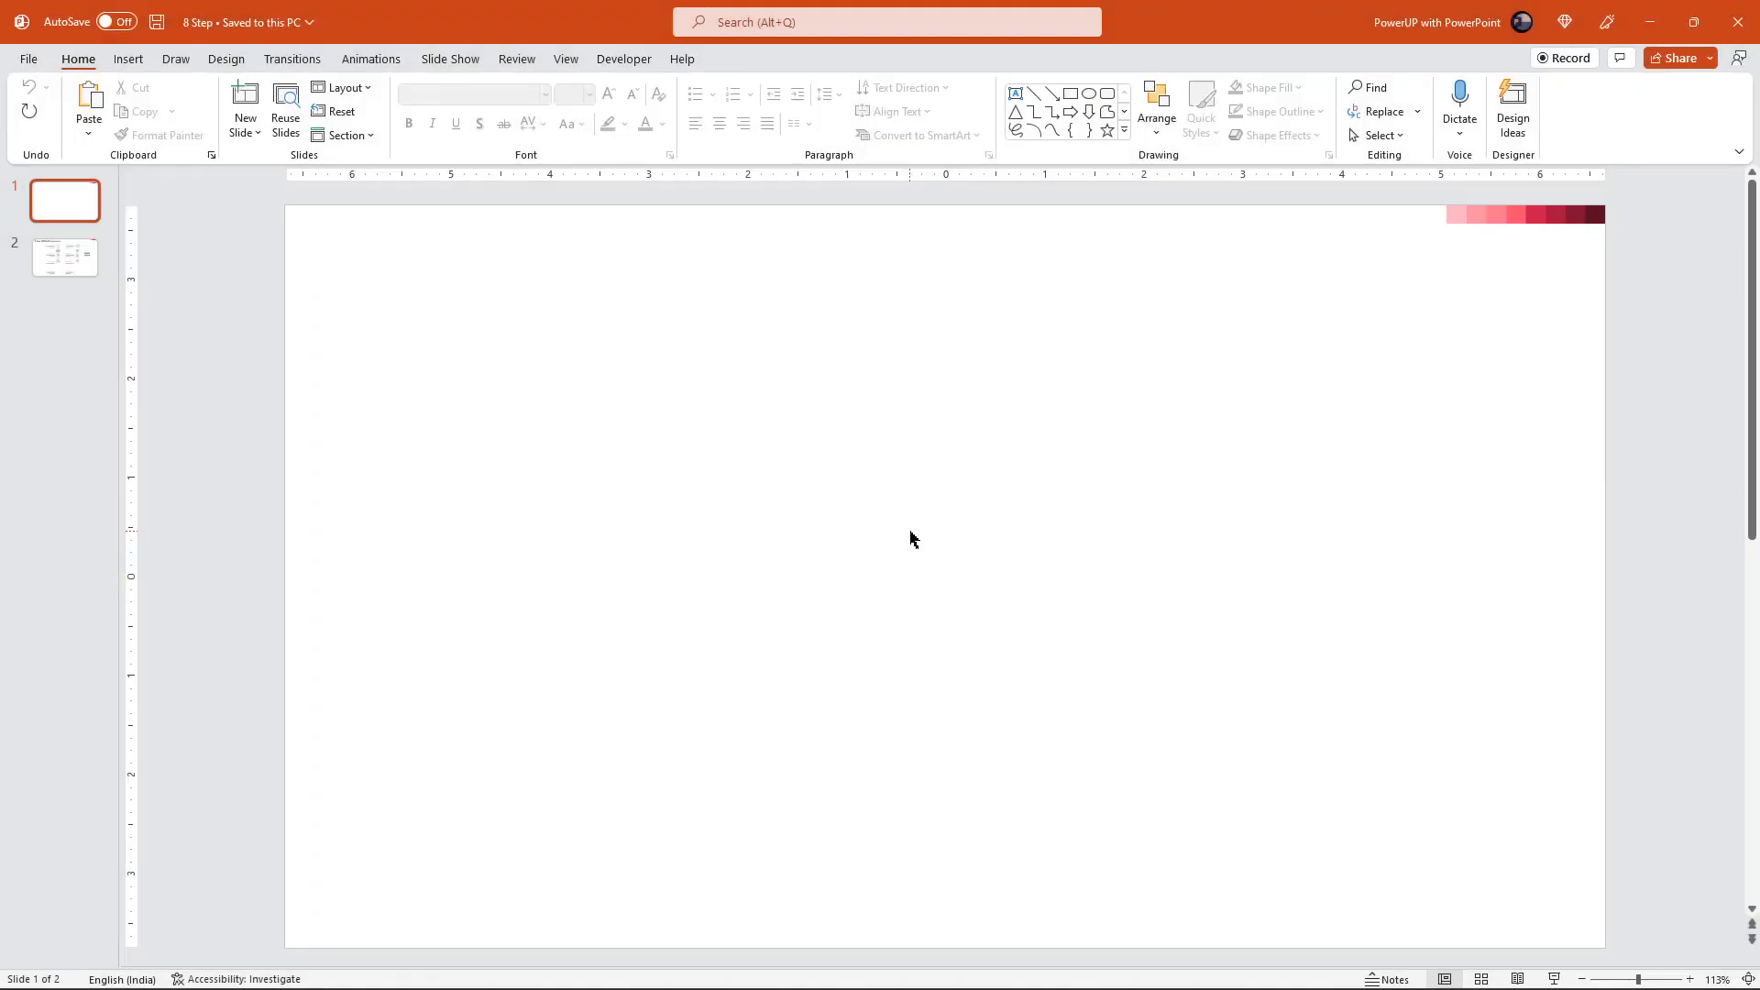
- Turn on the slide guides and switch the slide background to a gradient fill
{"action": "left_click", "coordinate": [565, 58]}
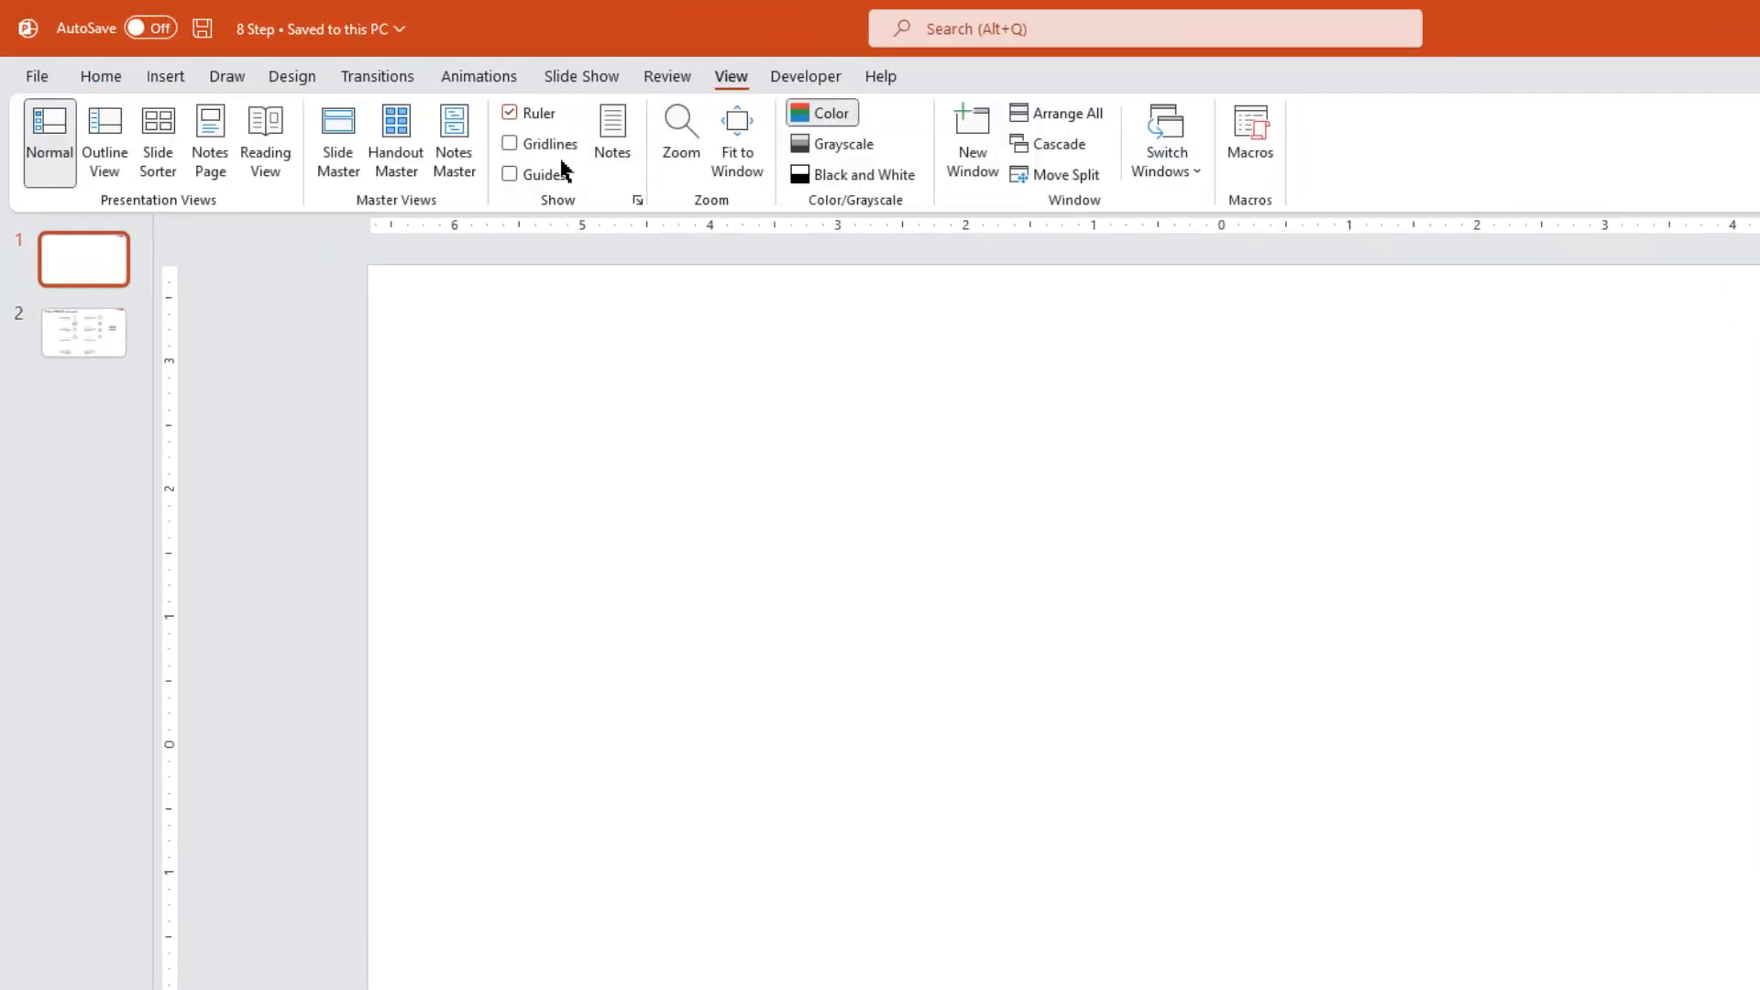
{"action": "left_click", "coordinate": [513, 176]}
{"action": "right_click", "coordinate": [1335, 537]}
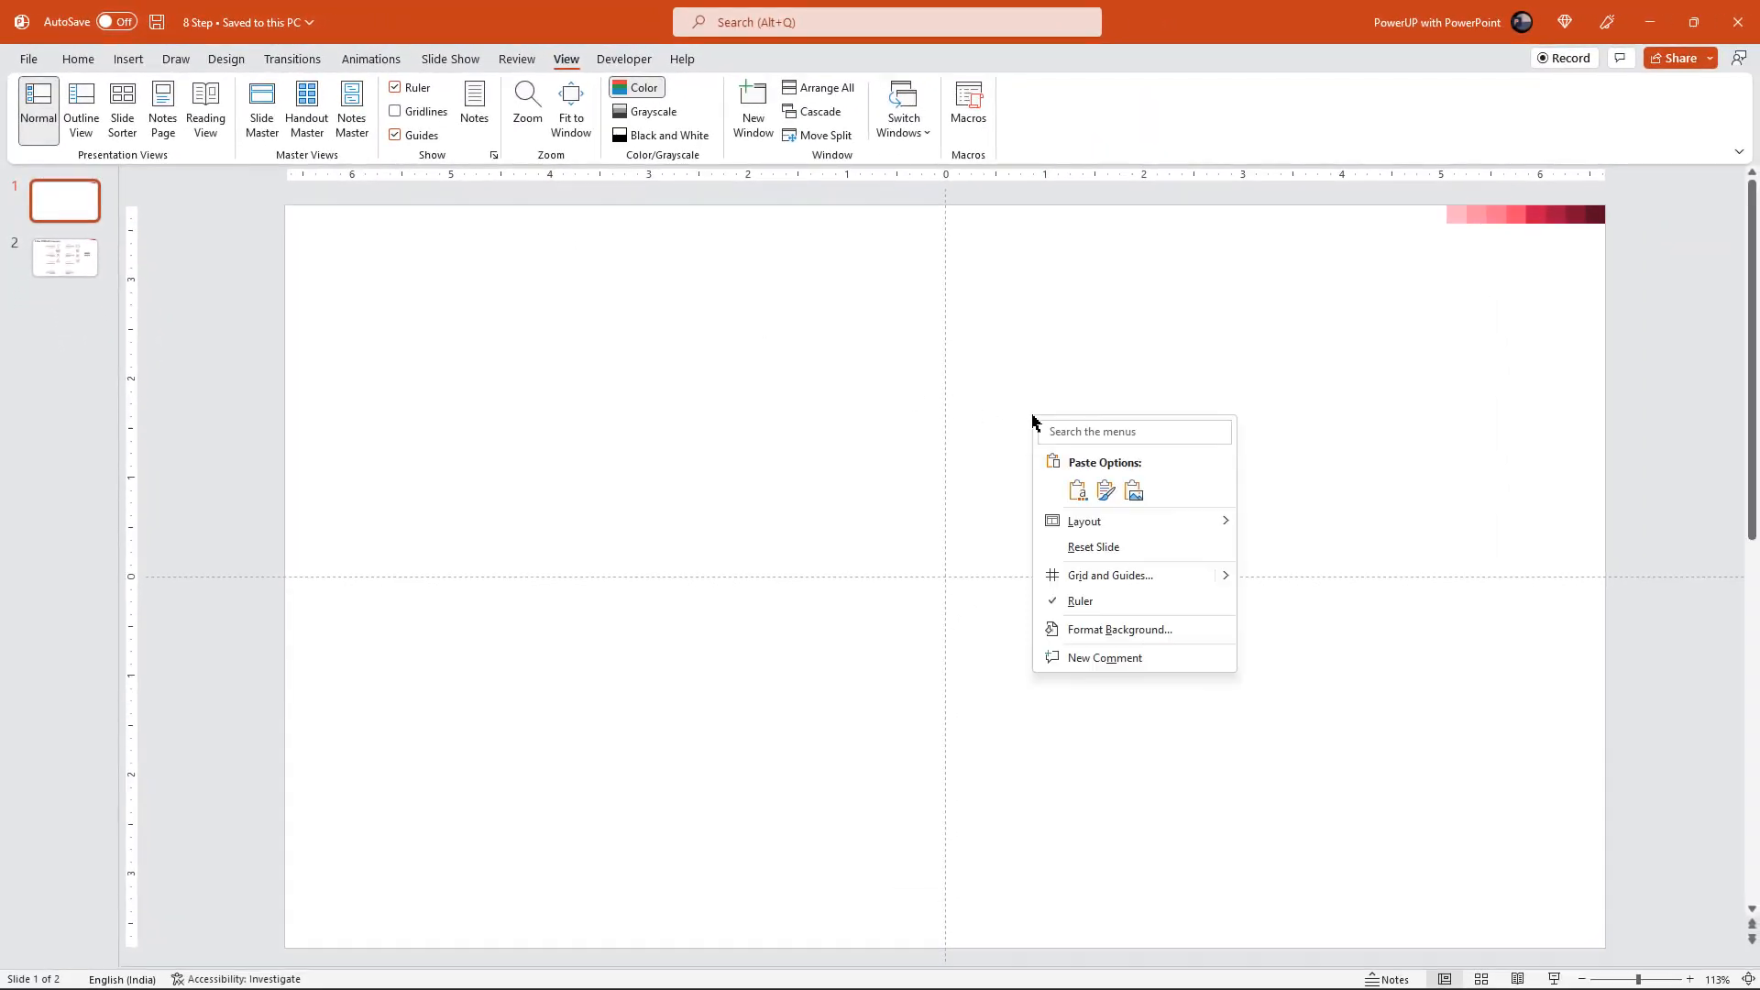
{"action": "left_click", "coordinate": [1092, 630]}
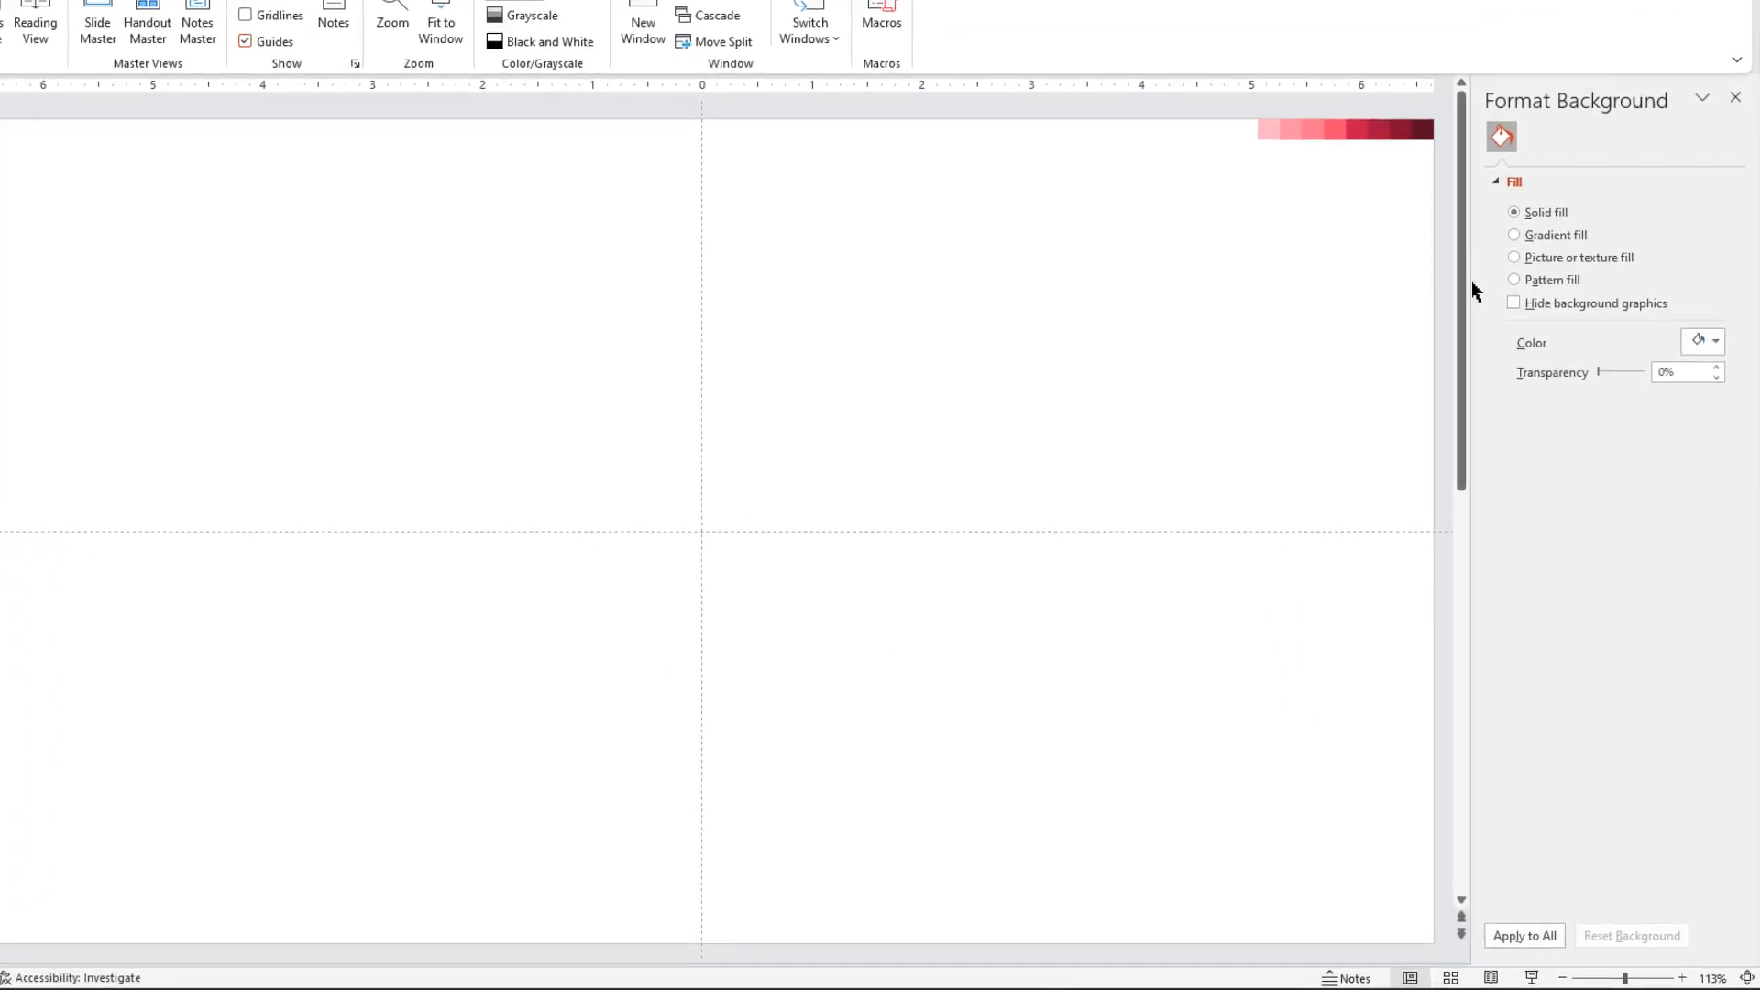
{"action": "left_click", "coordinate": [1510, 237]}
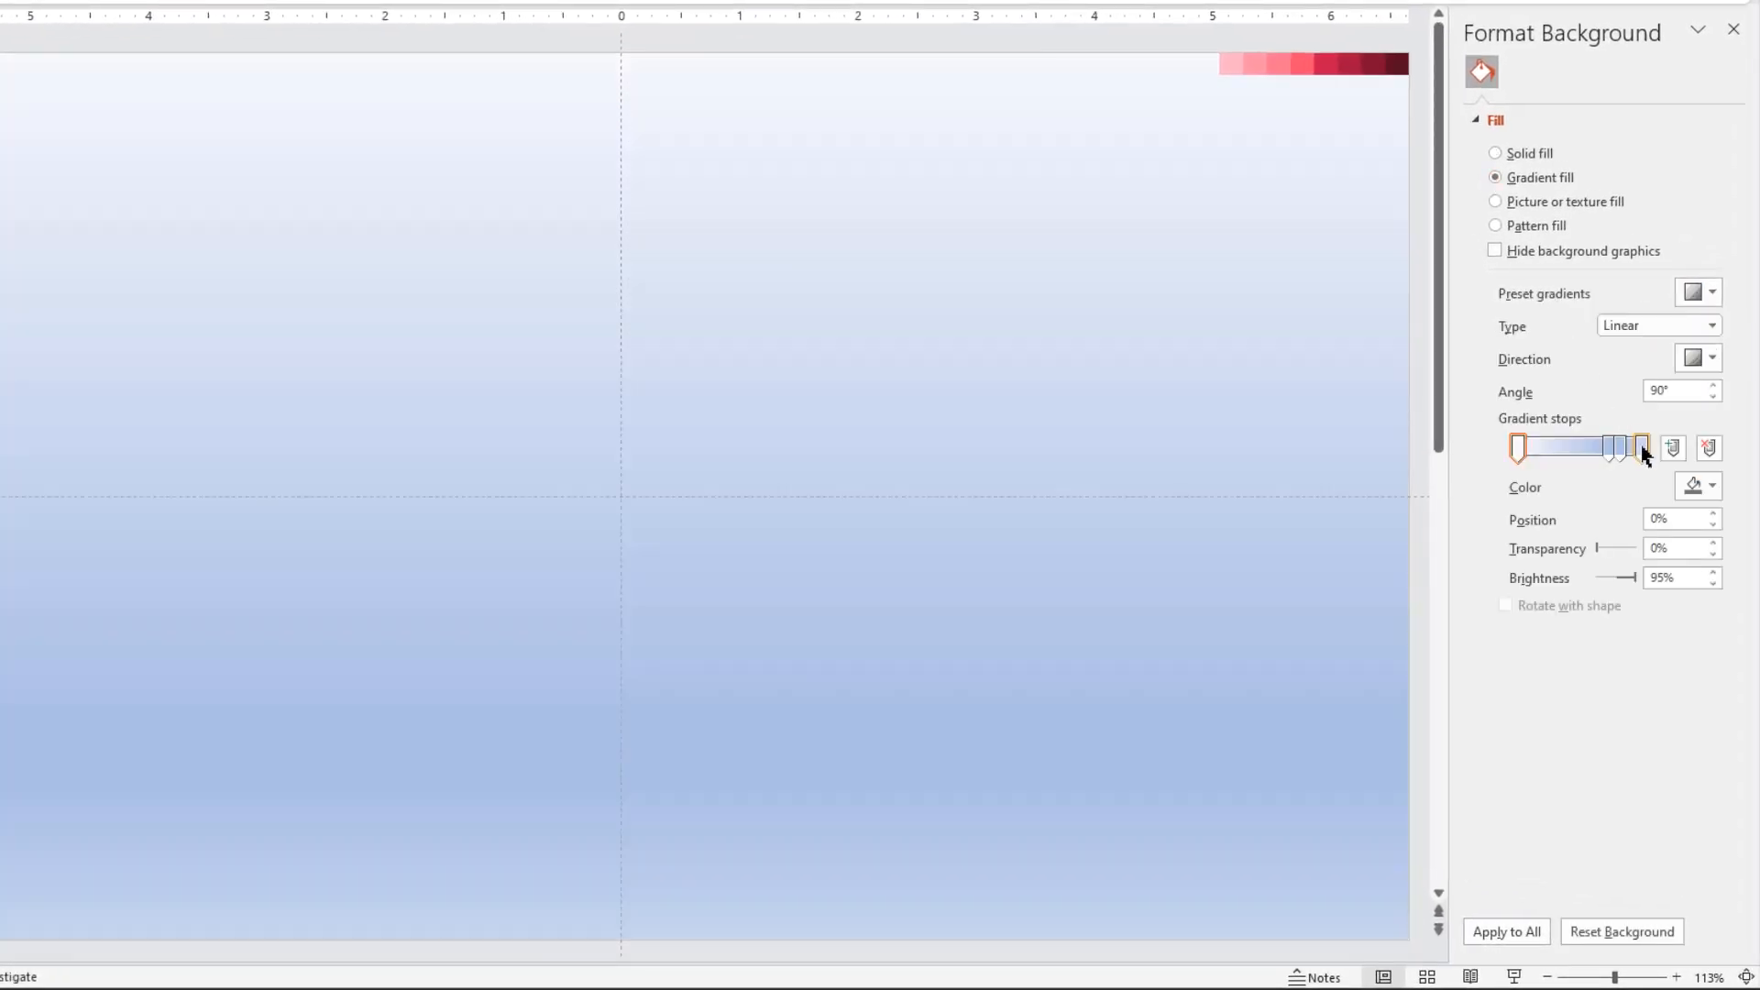
- Reduce the background gradient to two stops at opposite ends and set its linear direction to a 135° angle
{"action": "left_click", "coordinate": [1649, 486]}
{"action": "left_click", "coordinate": [1708, 448]}
{"action": "left_click", "coordinate": [1708, 449]}
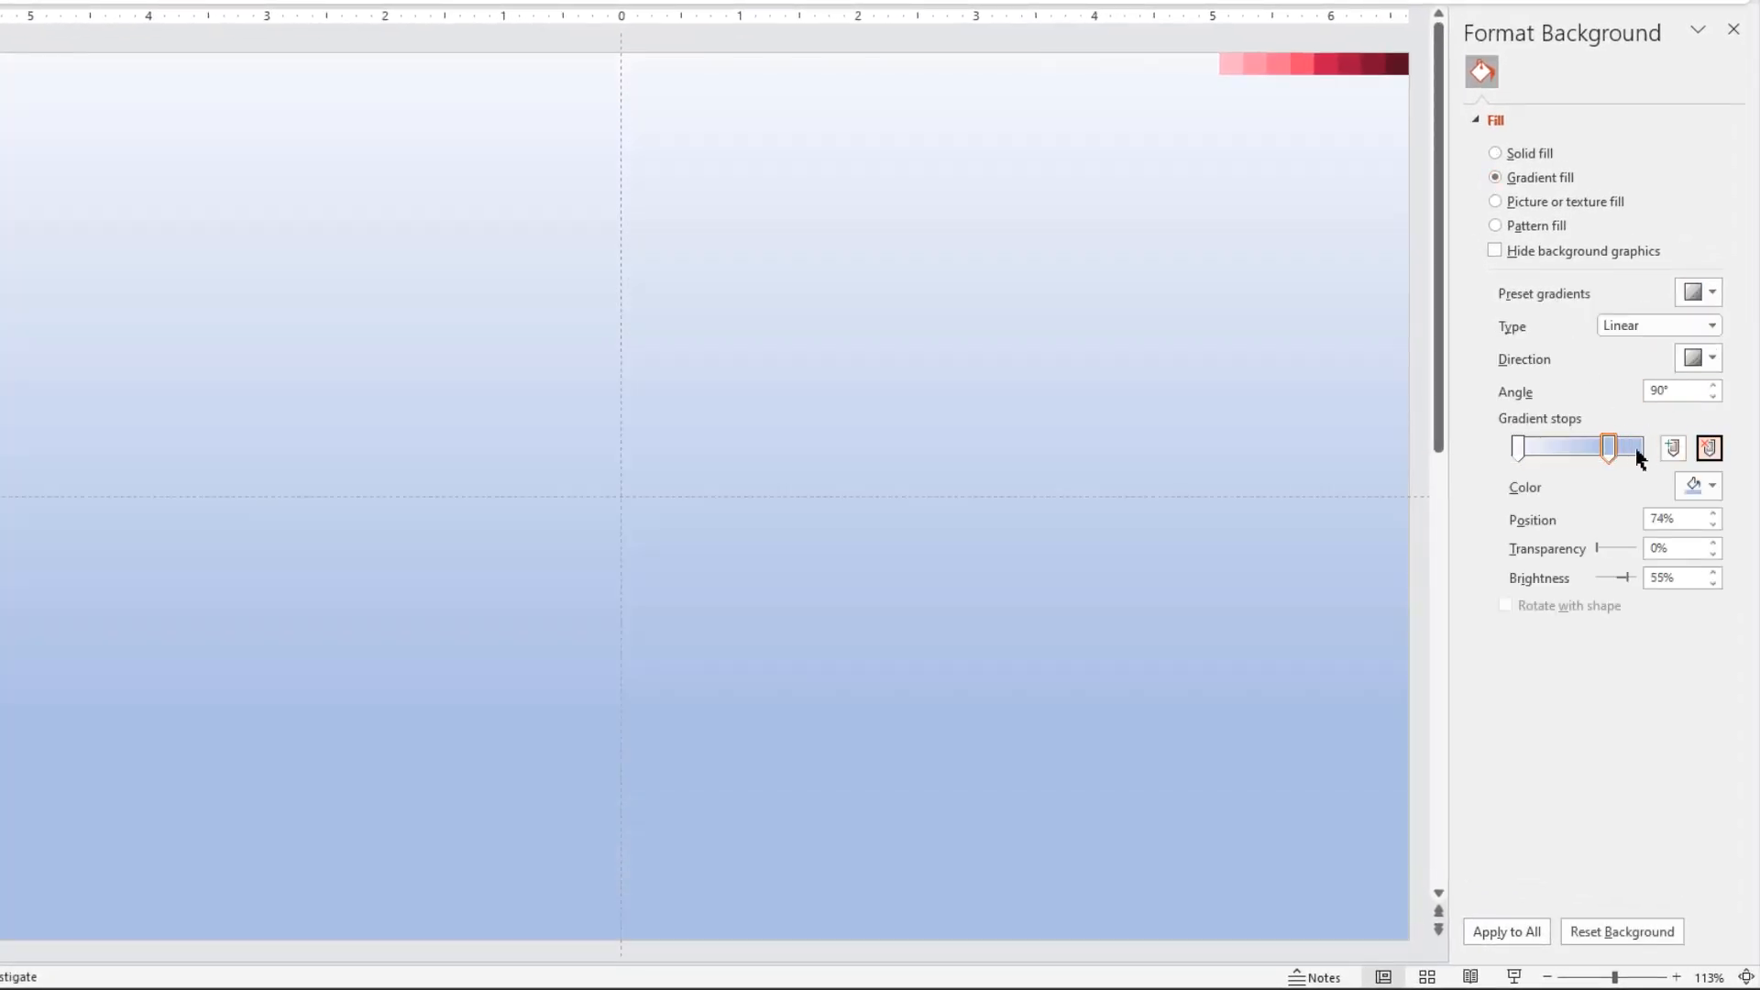
{"action": "left_click_drag", "start_coordinate": [1640, 461], "coordinate": [1636, 456]}
{"action": "left_click", "coordinate": [1703, 358]}
{"action": "left_click", "coordinate": [1640, 401]}
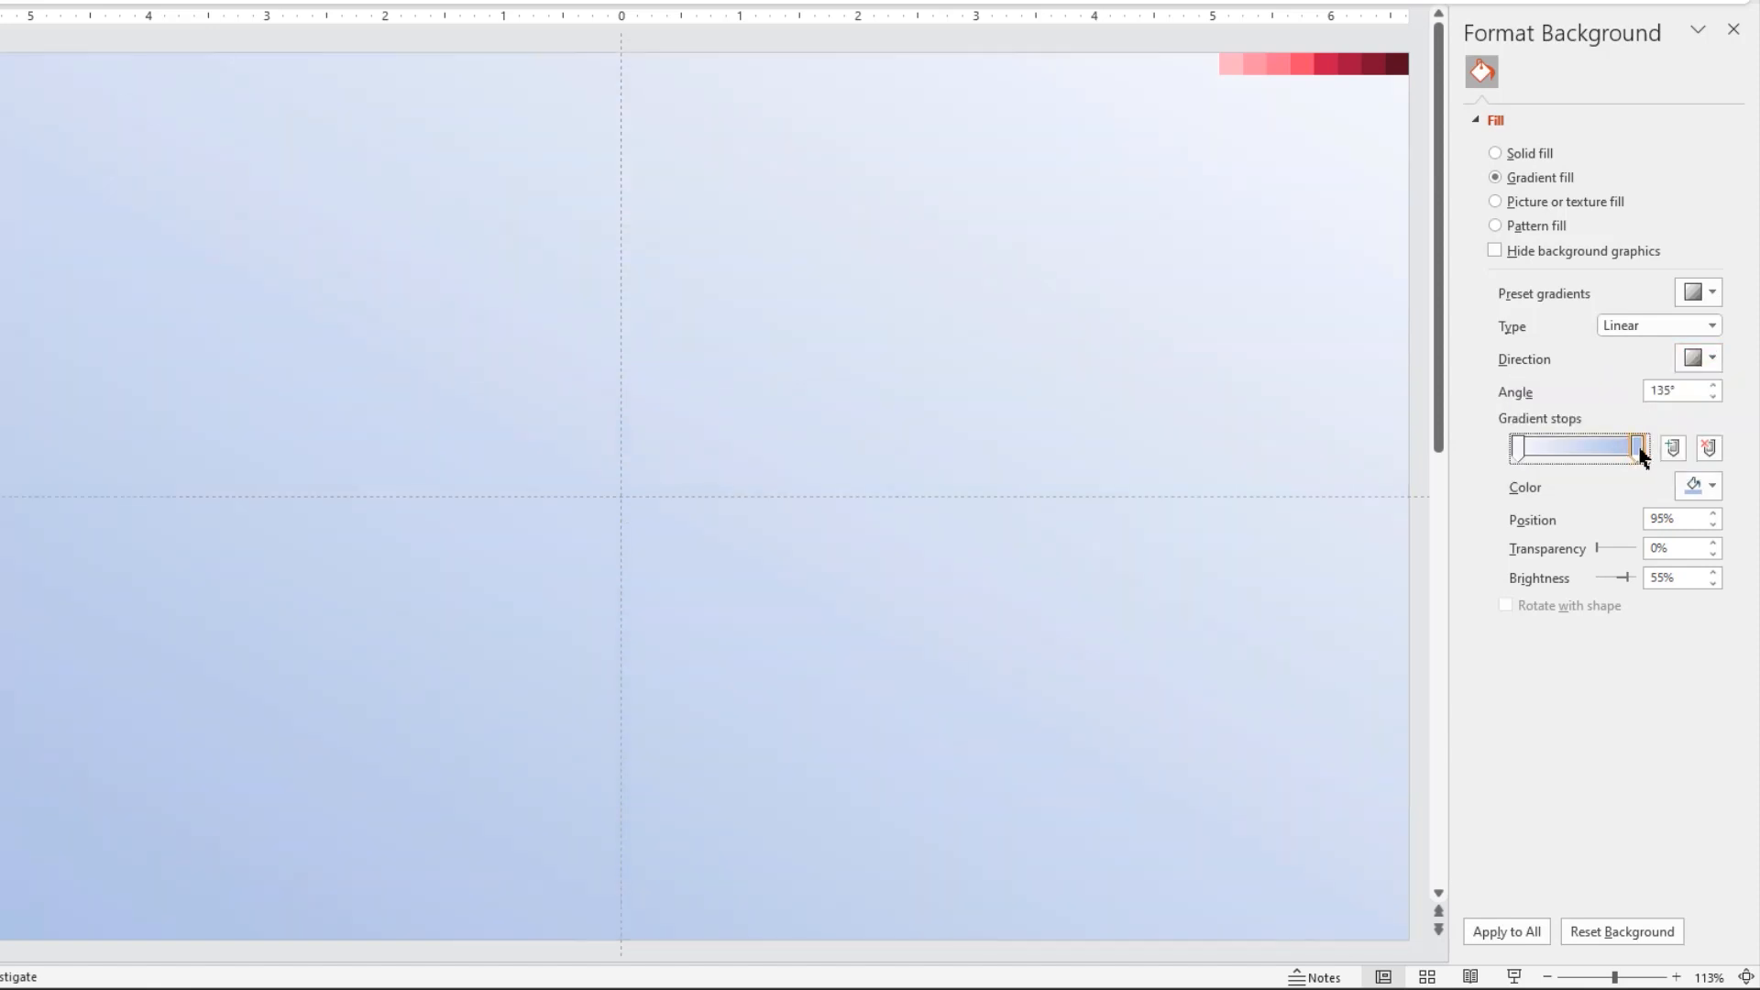
- Color the background's first gradient stop white and its end stop white darkened by 15%, with the end stop at 100%
{"action": "left_click", "coordinate": [1697, 486]}
{"action": "left_click", "coordinate": [1580, 587]}
{"action": "left_click", "coordinate": [1516, 448]}
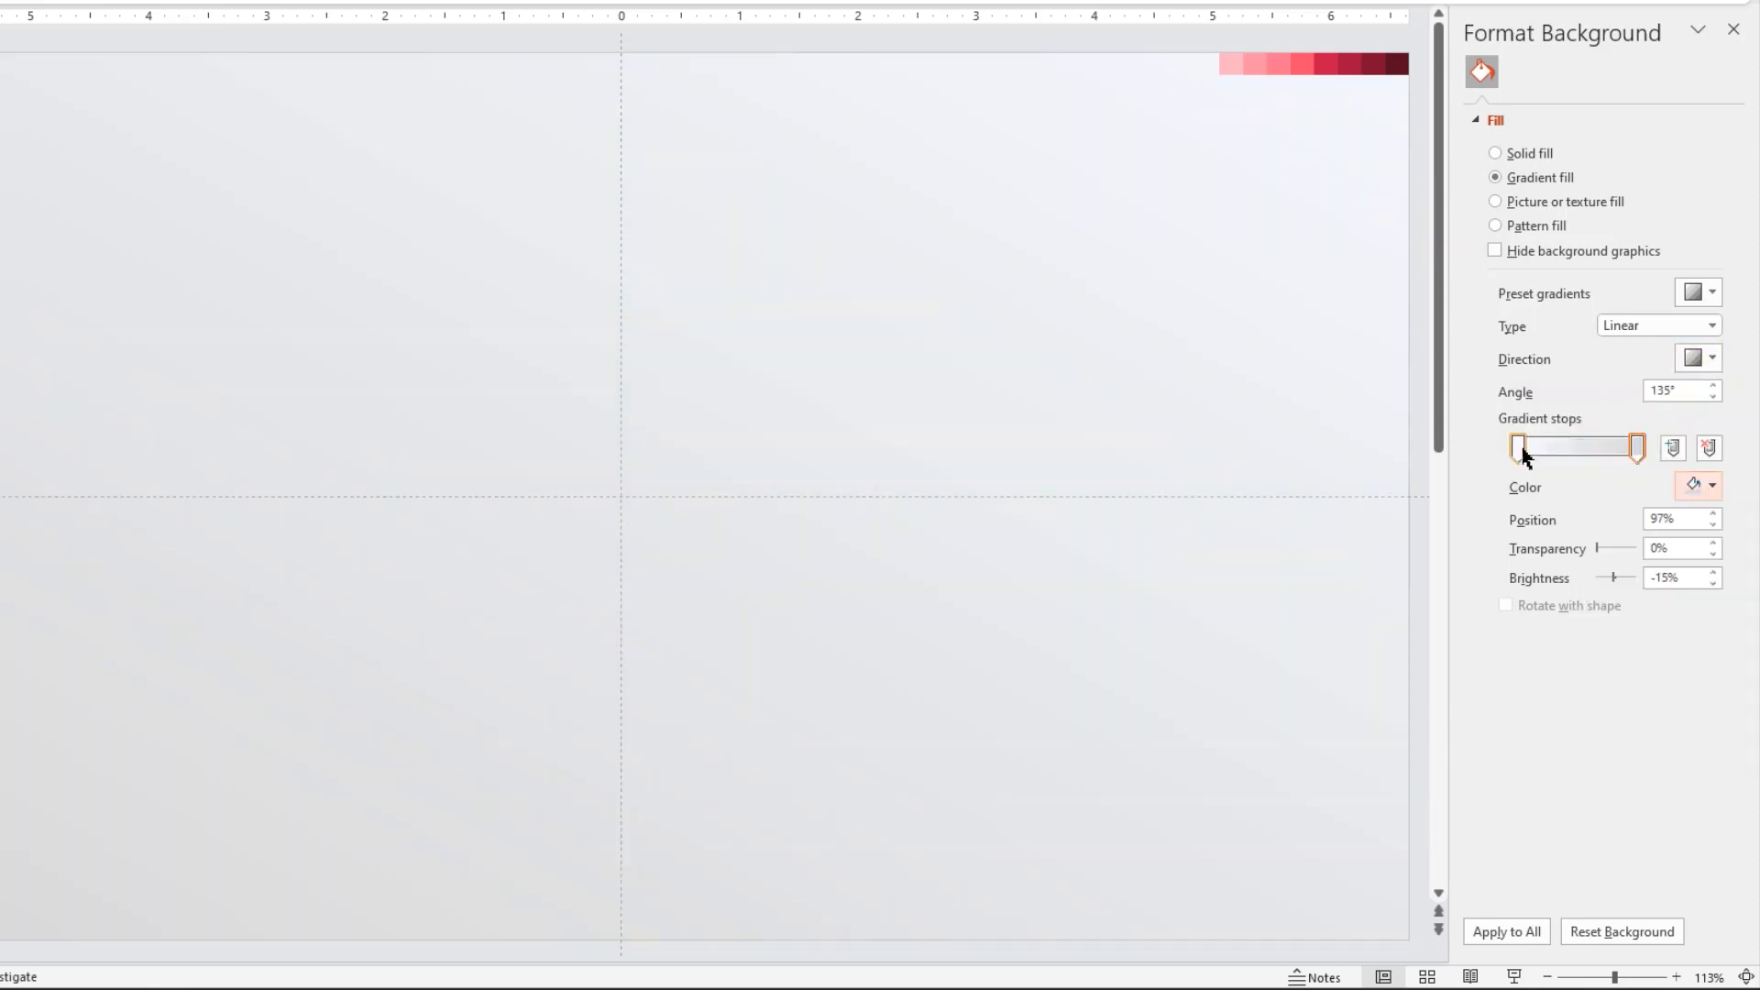
{"action": "left_click", "coordinate": [1714, 487]}
{"action": "left_click", "coordinate": [1581, 542]}
{"action": "left_click", "coordinate": [1636, 448]}
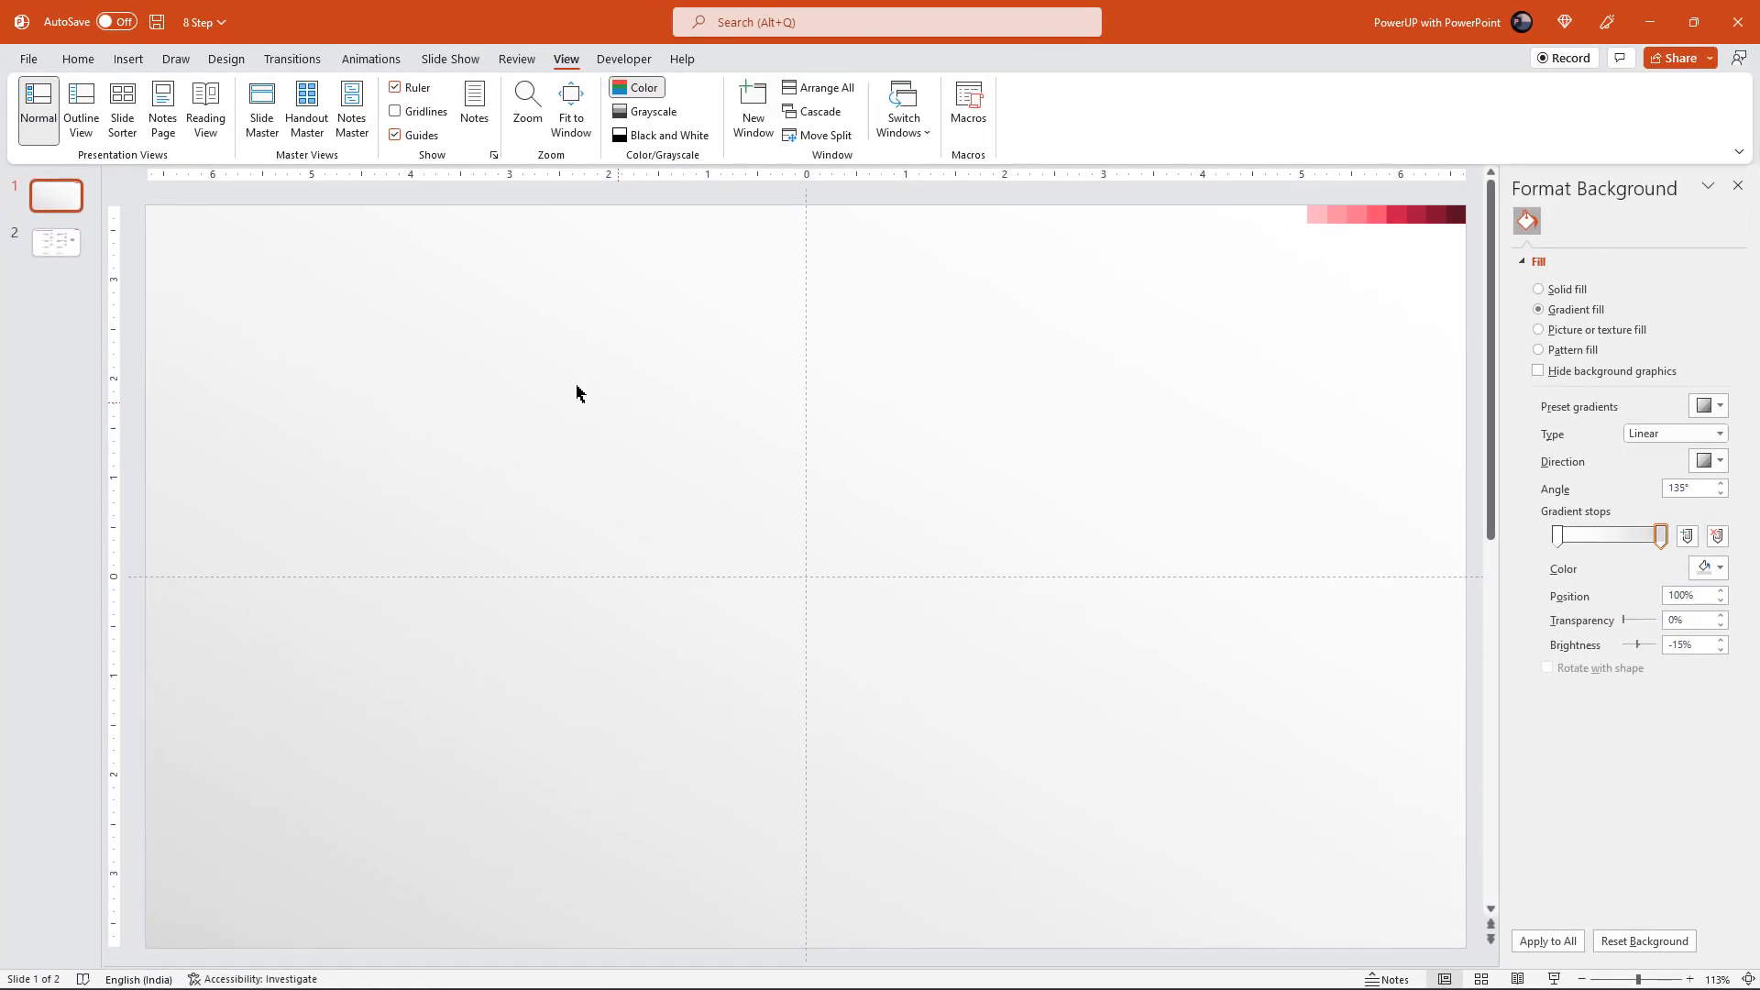
- Insert a Basic Cycle SmartArt graphic from the Cycle category
{"action": "left_click", "coordinate": [128, 59]}
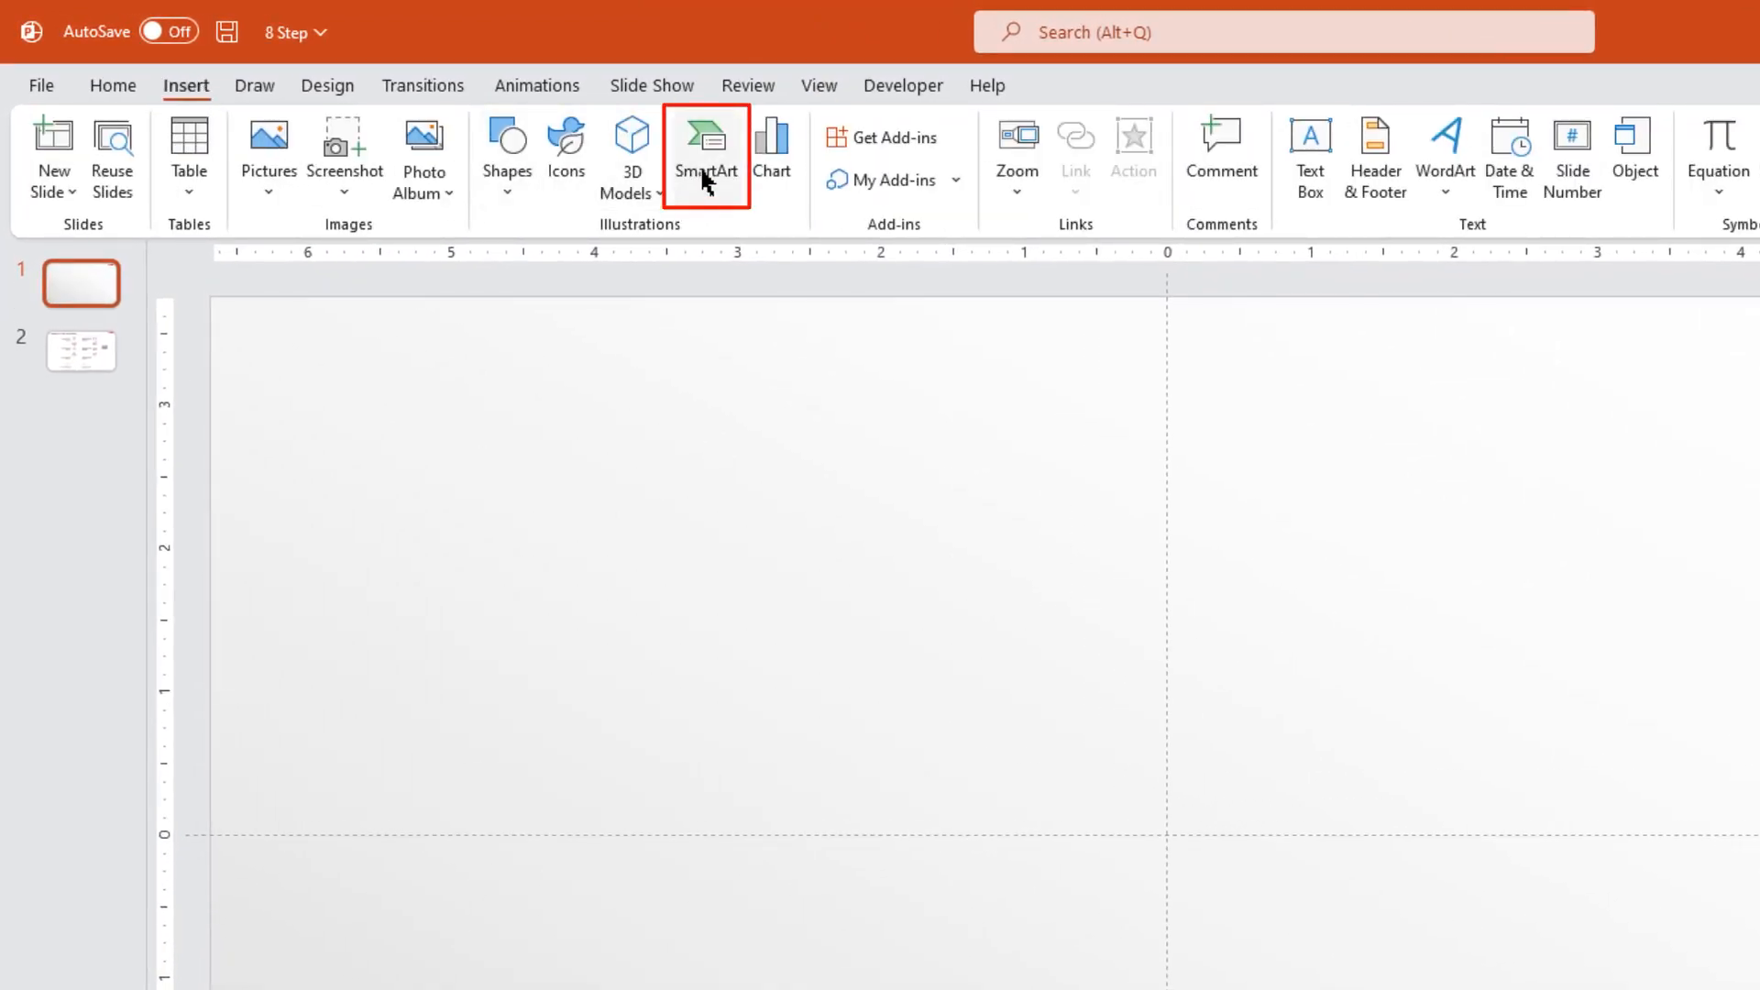
{"action": "left_click", "coordinate": [706, 179]}
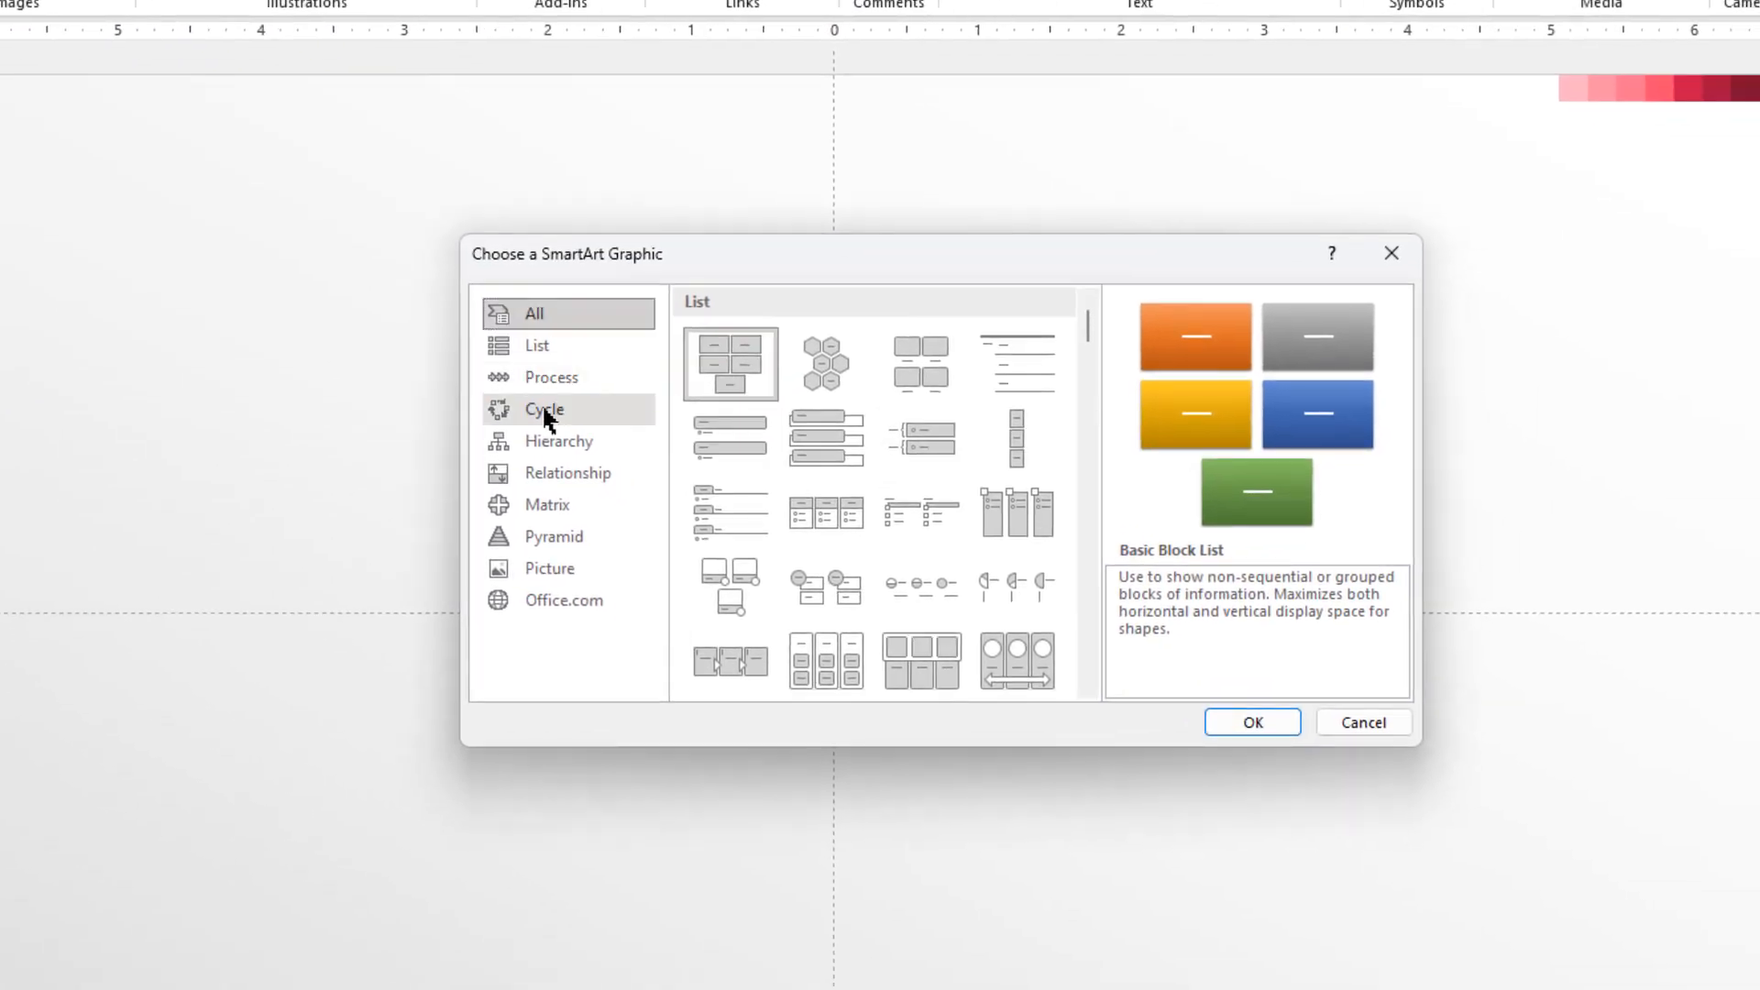
{"action": "left_click", "coordinate": [543, 412]}
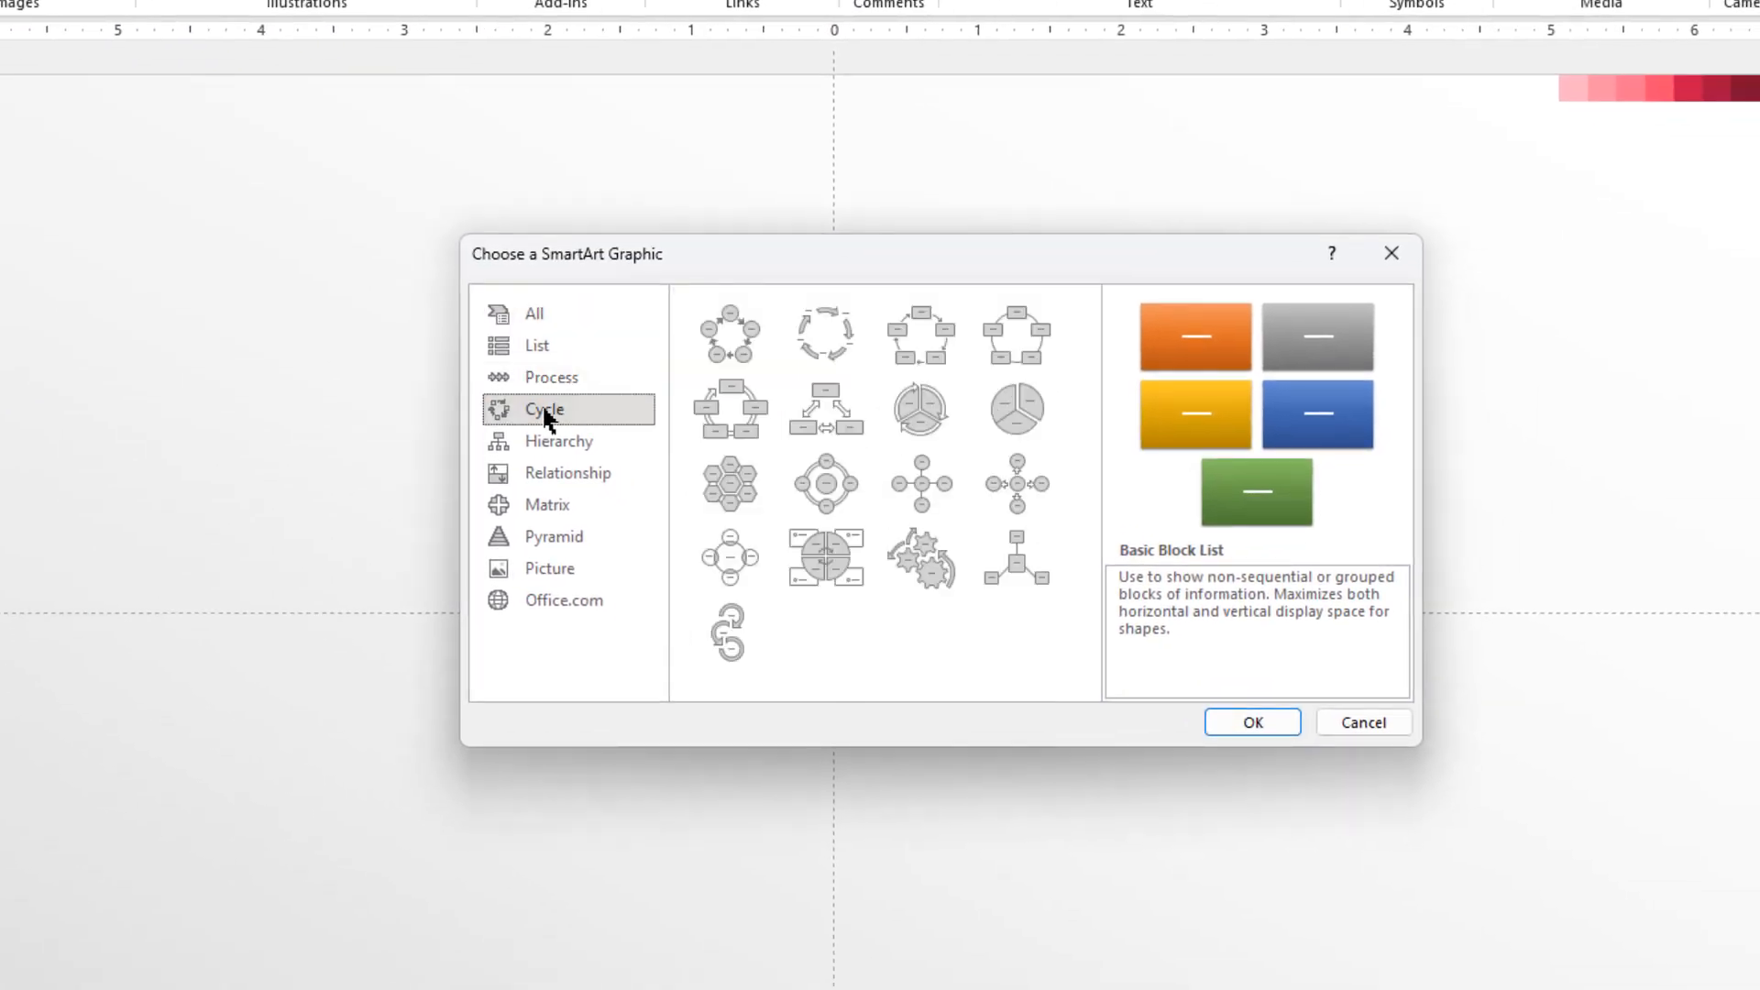
{"action": "left_click", "coordinate": [729, 330]}
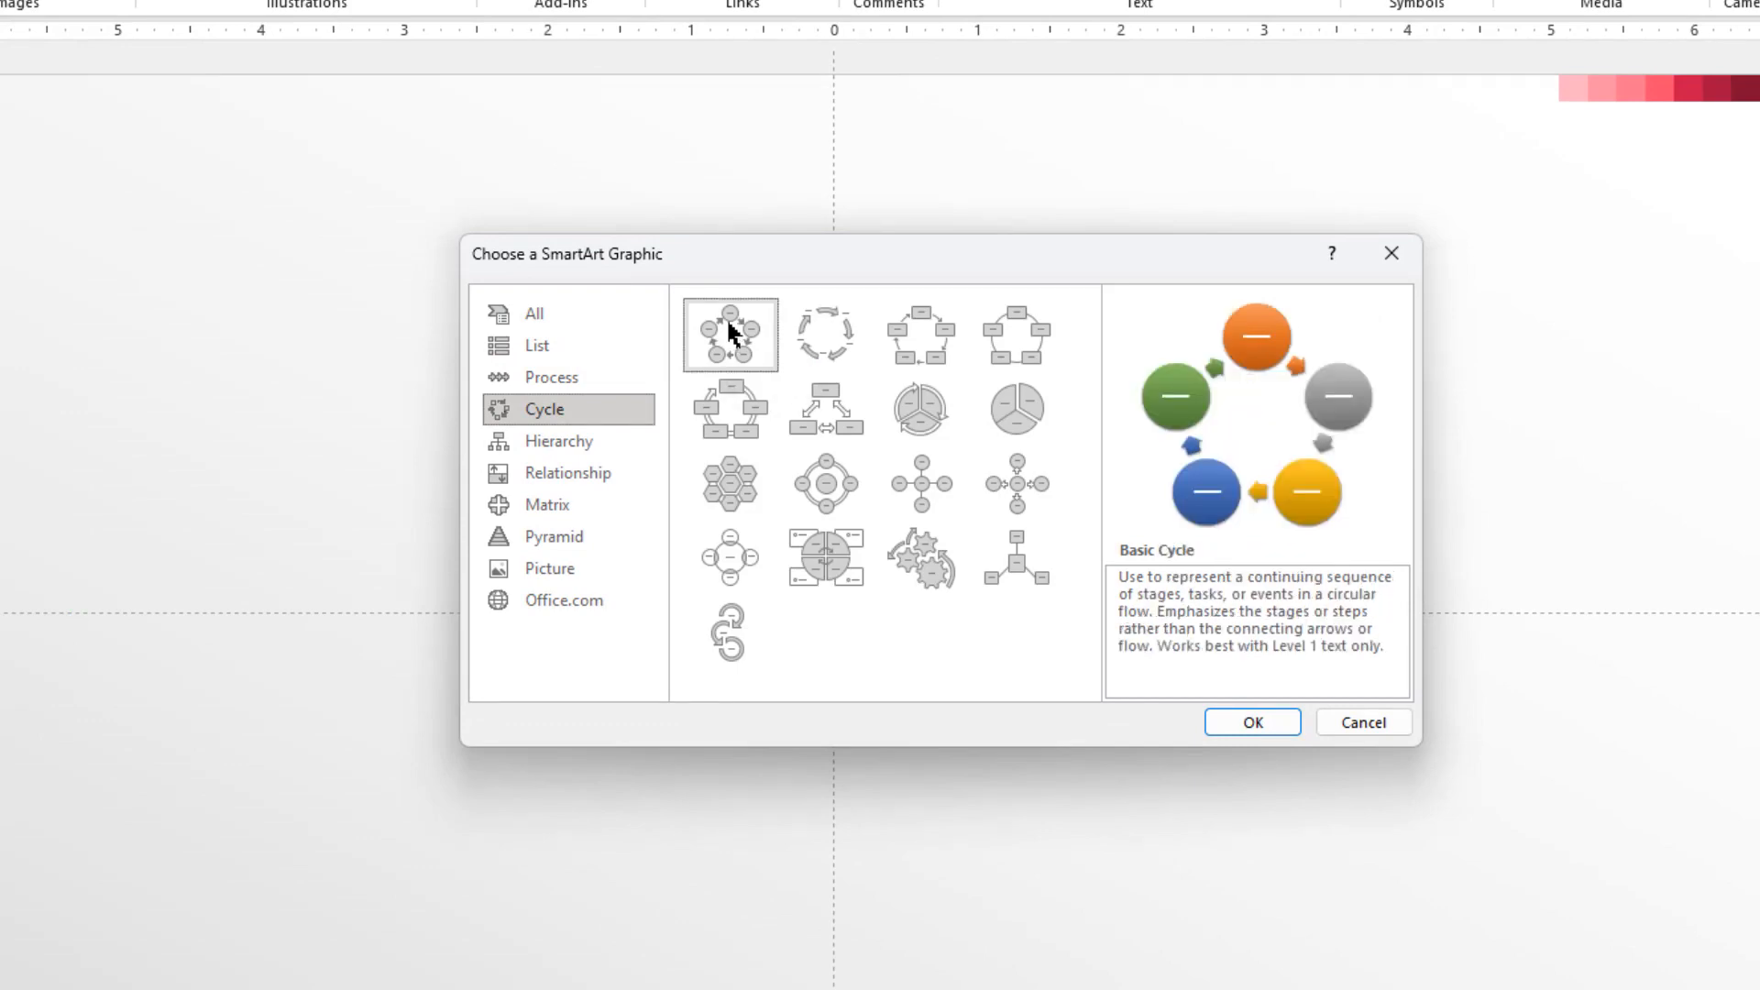
{"action": "left_click", "coordinate": [1222, 724]}
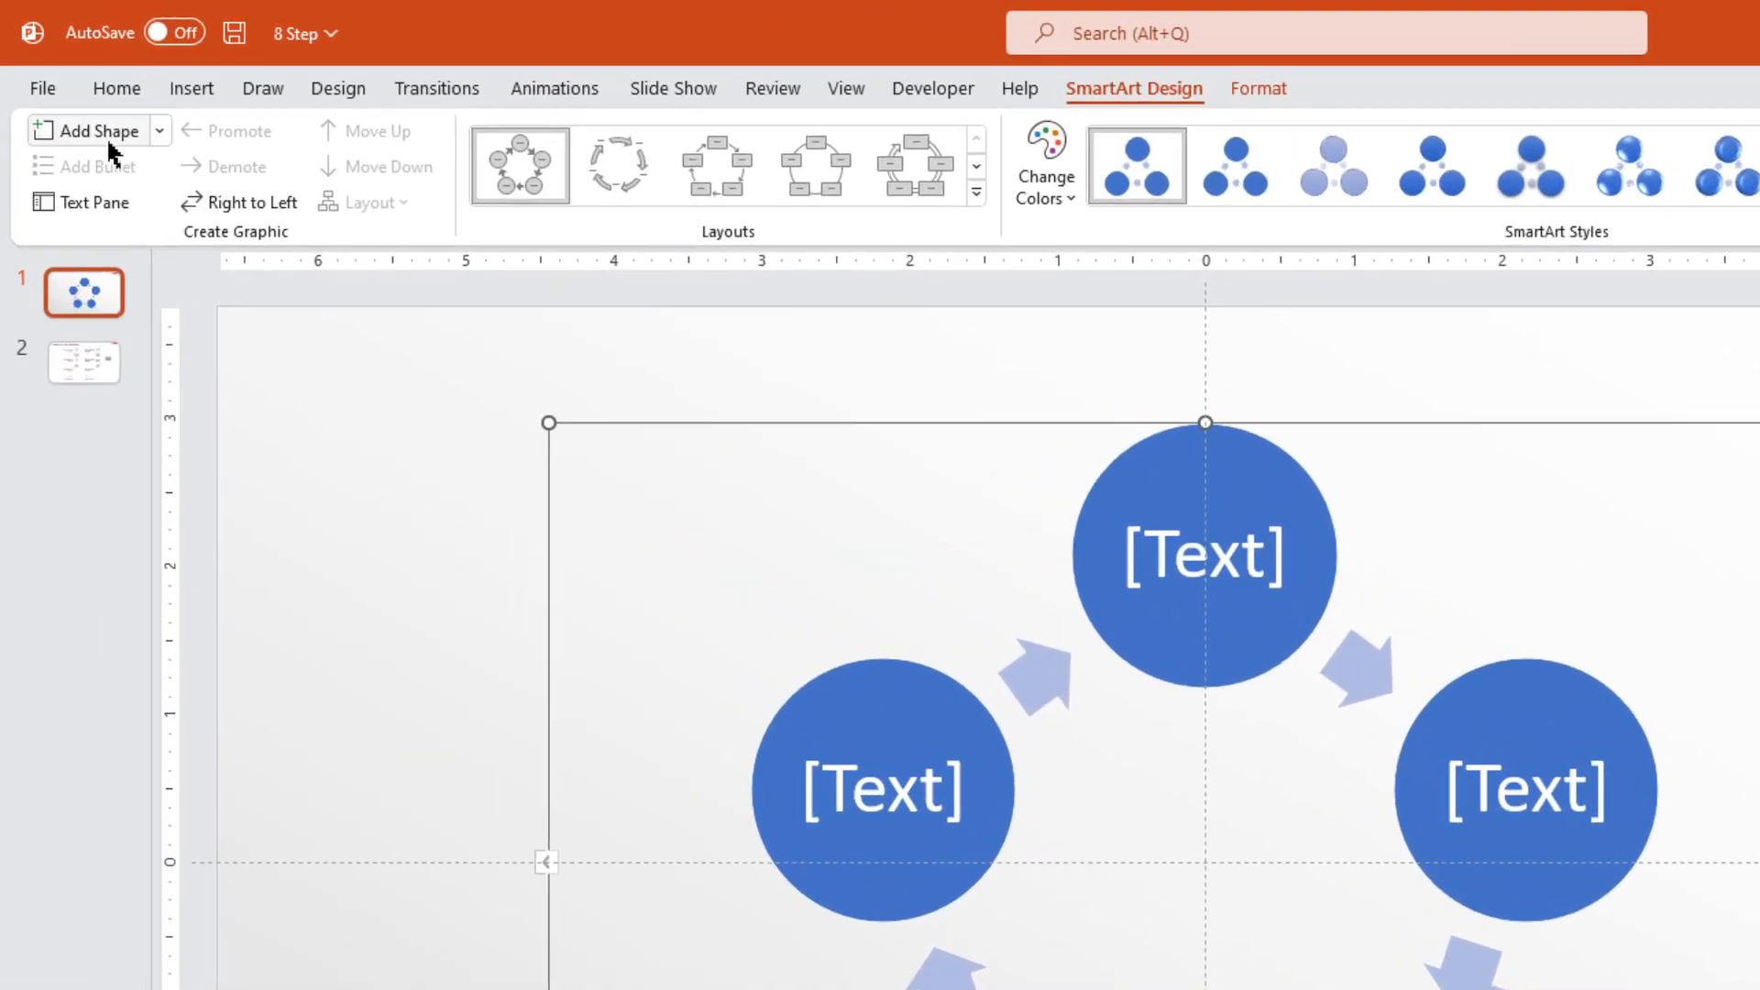
- Add a sixth circle to the SmartArt cycle and shrink the whole graphic slightly, proportionally about its center
{"action": "left_click", "coordinate": [109, 145]}
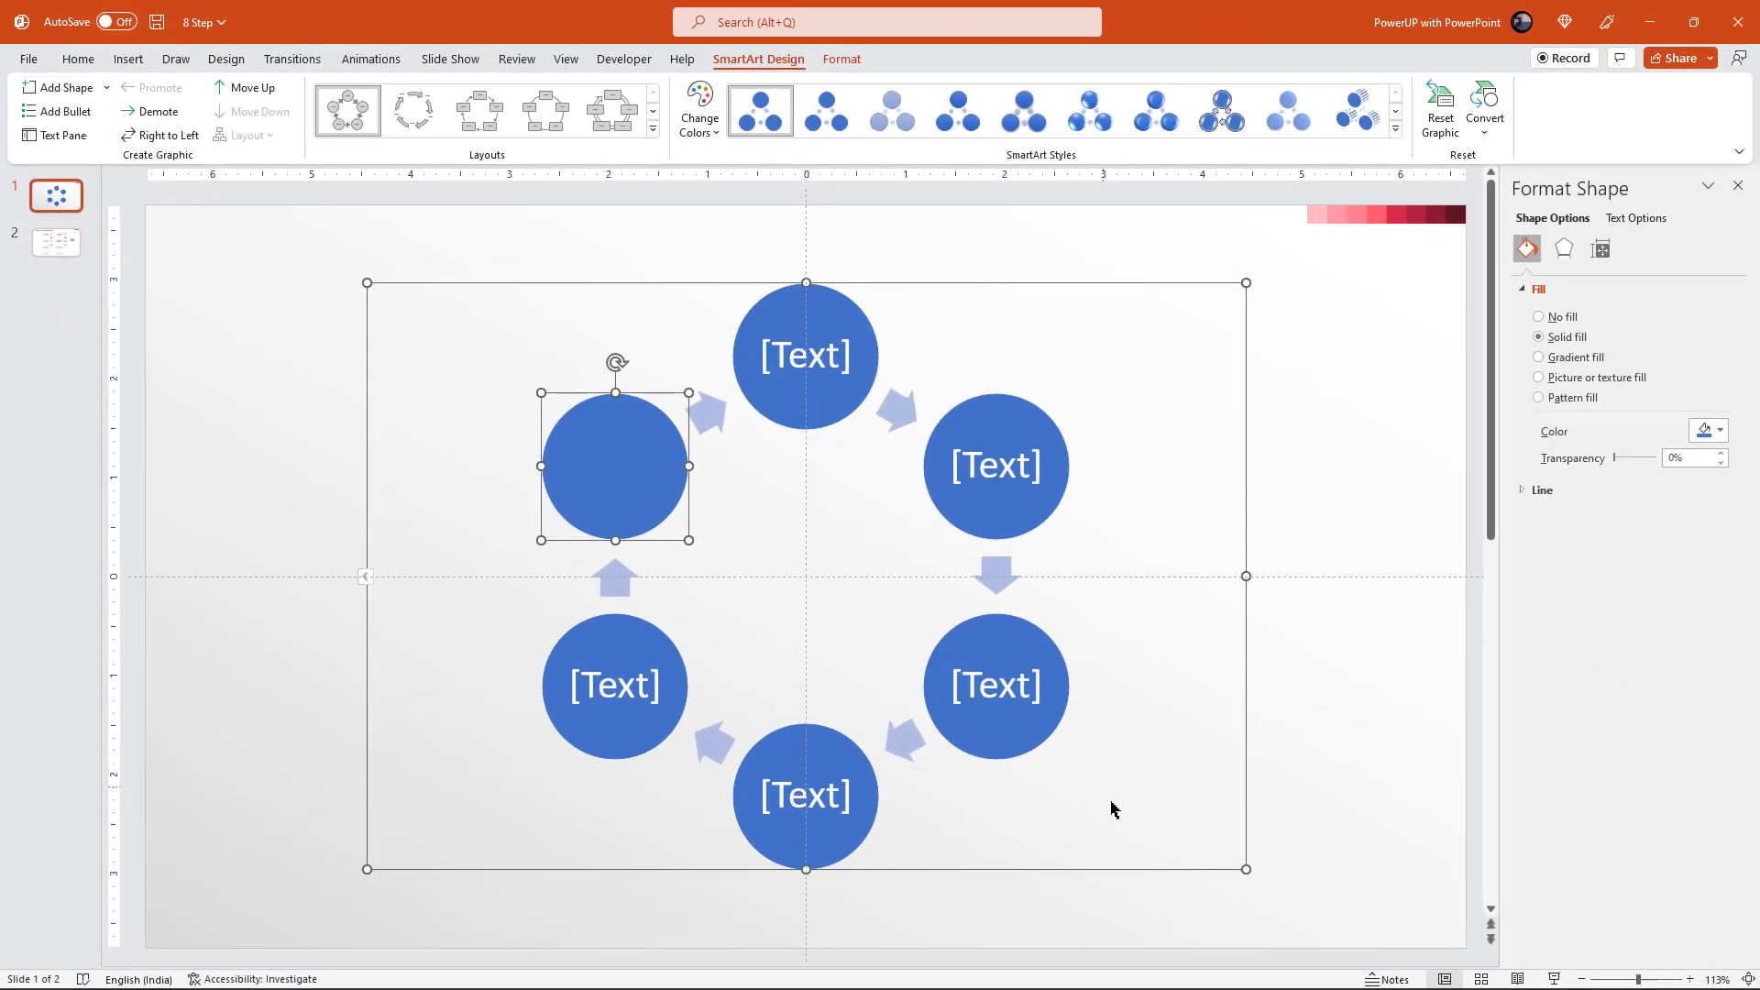
{"action": "left_click", "coordinate": [1139, 870]}
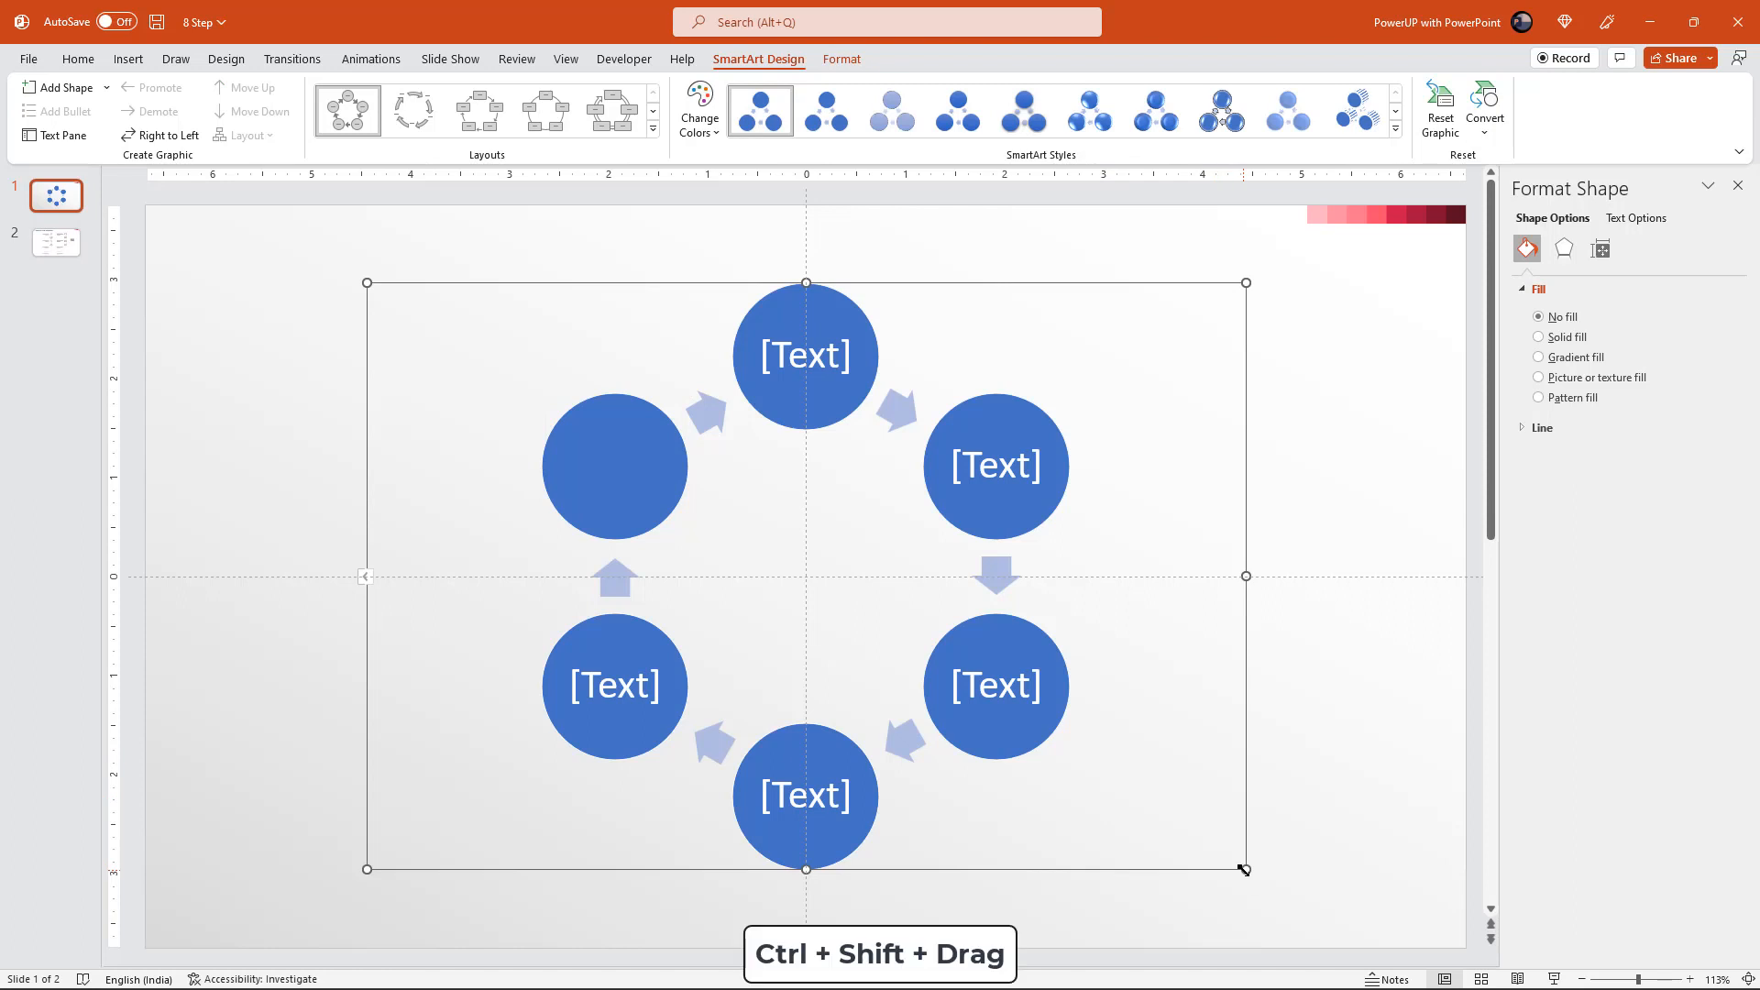
{"action": "left_click_drag", "start_coordinate": [1241, 868], "coordinate": [1210, 847]}
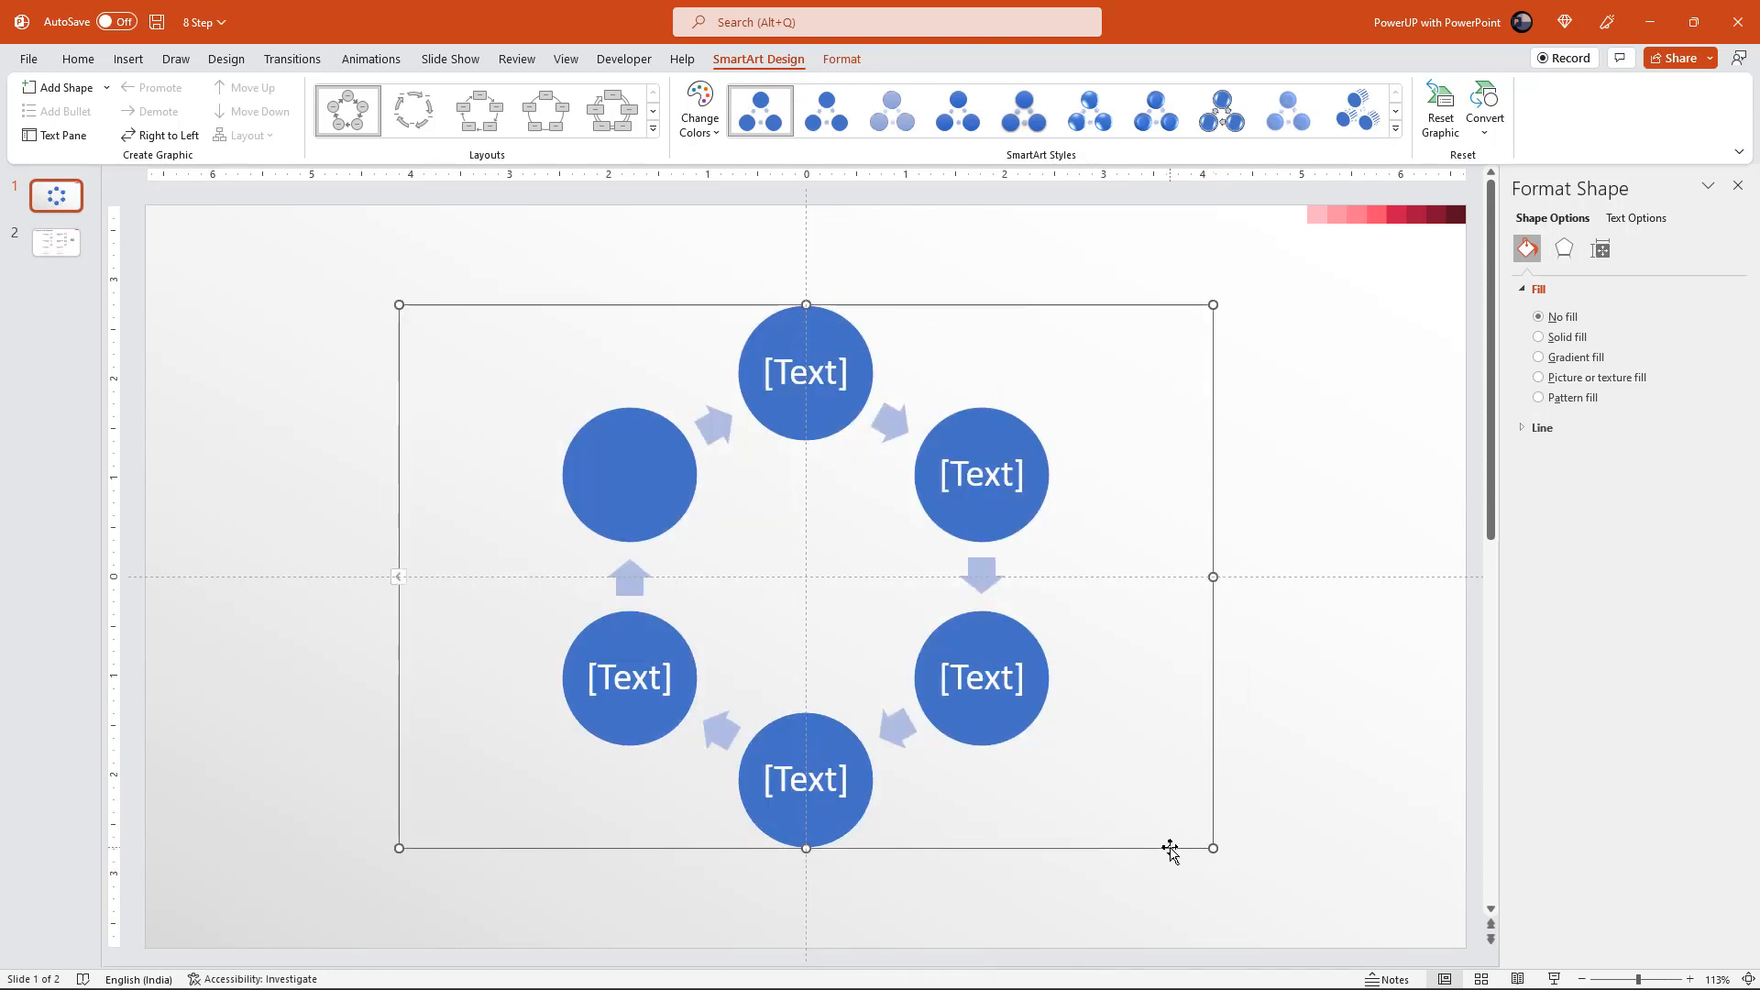
- Ungroup the SmartArt cycle twice so its circles and arrows become separate shapes, and clear the selection
{"action": "right_click", "coordinate": [1170, 848]}
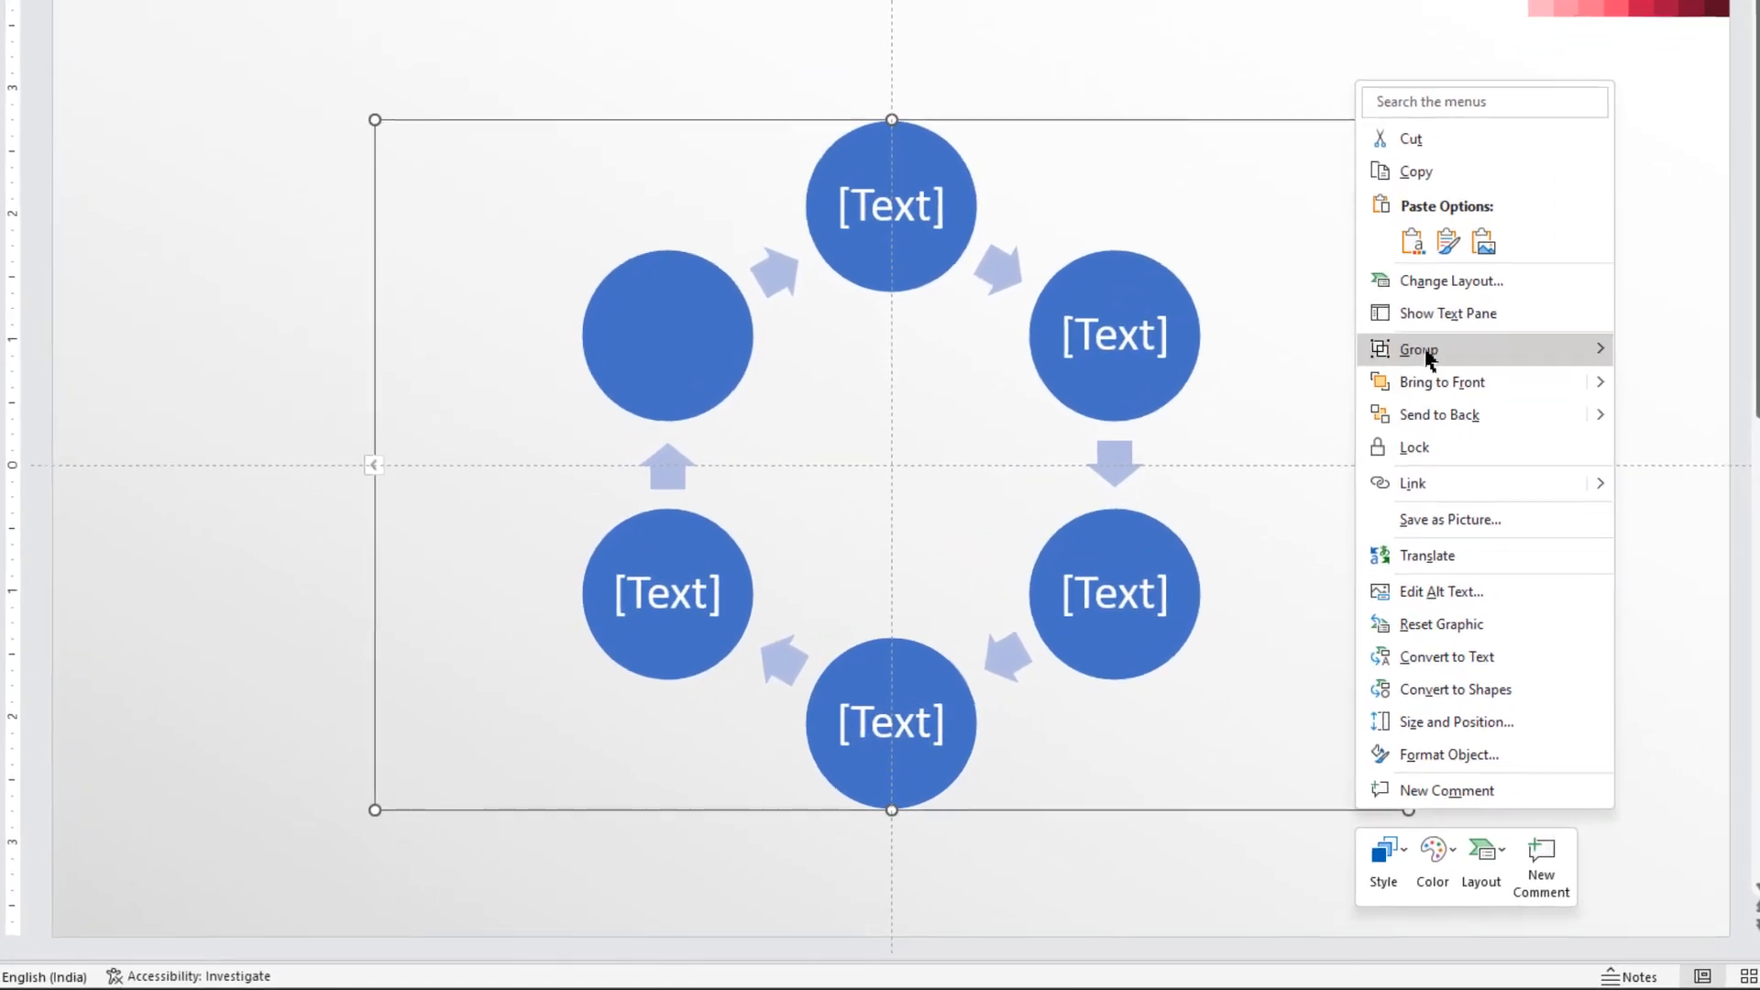
{"action": "mouse_move", "coordinate": [1304, 491]}
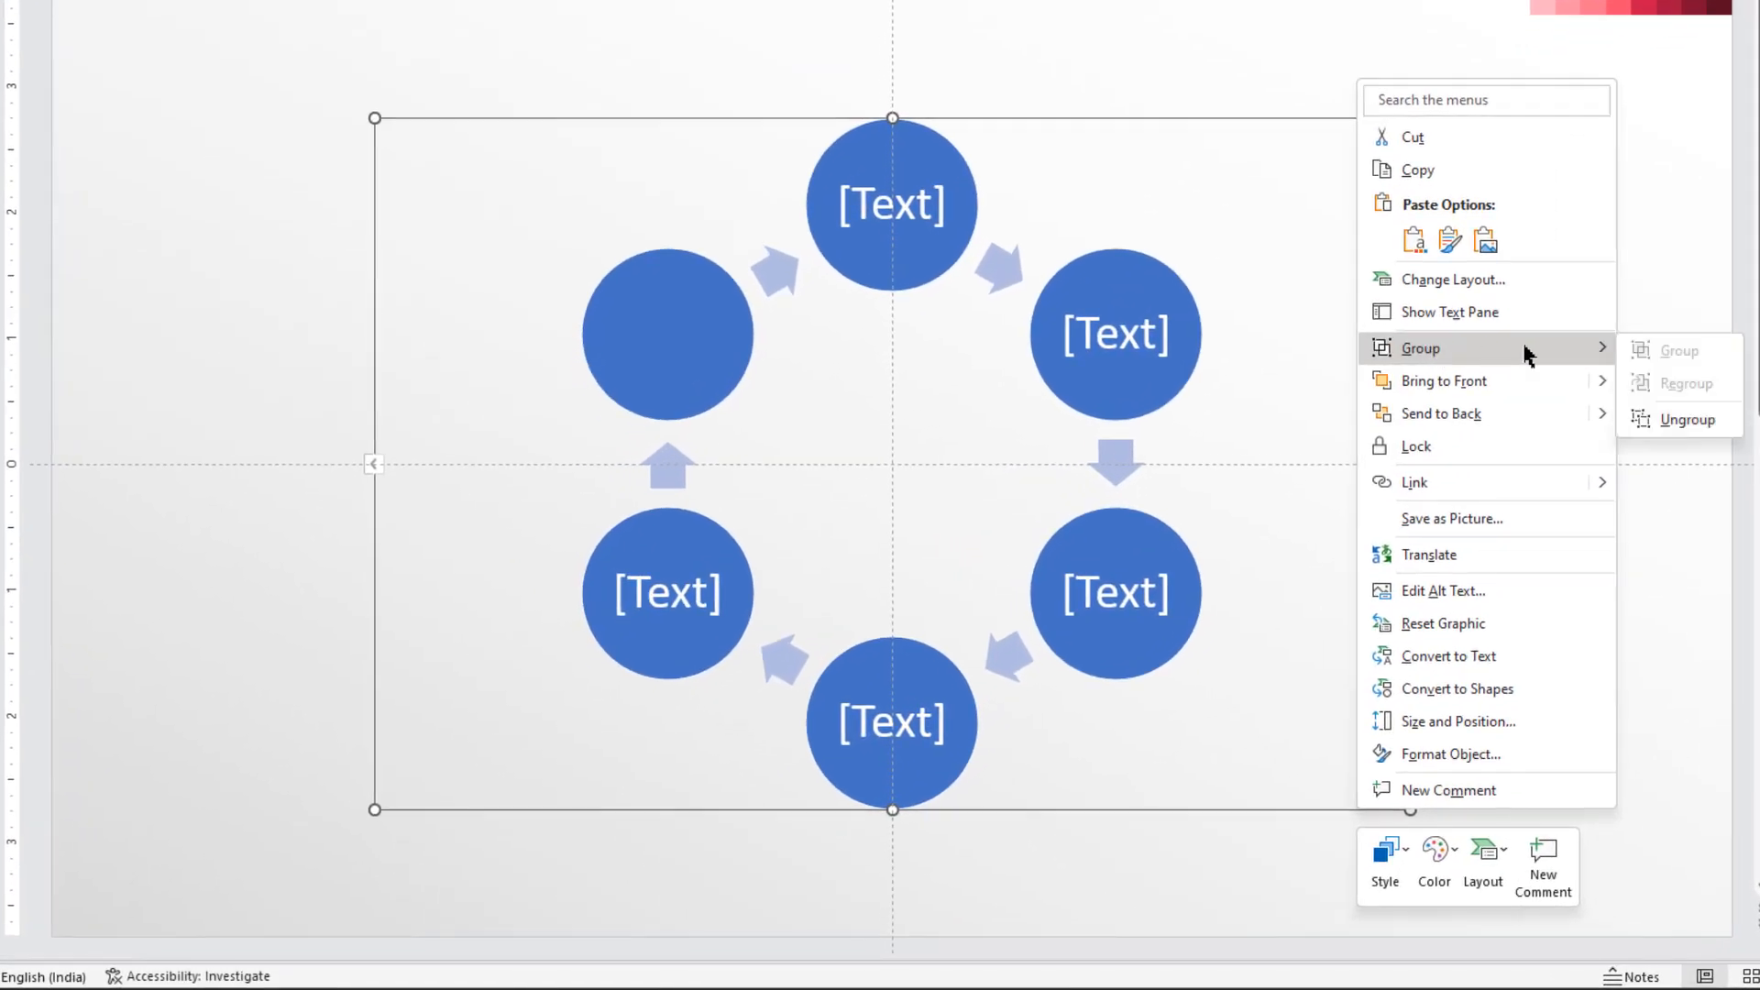
{"action": "left_click", "coordinate": [1685, 422]}
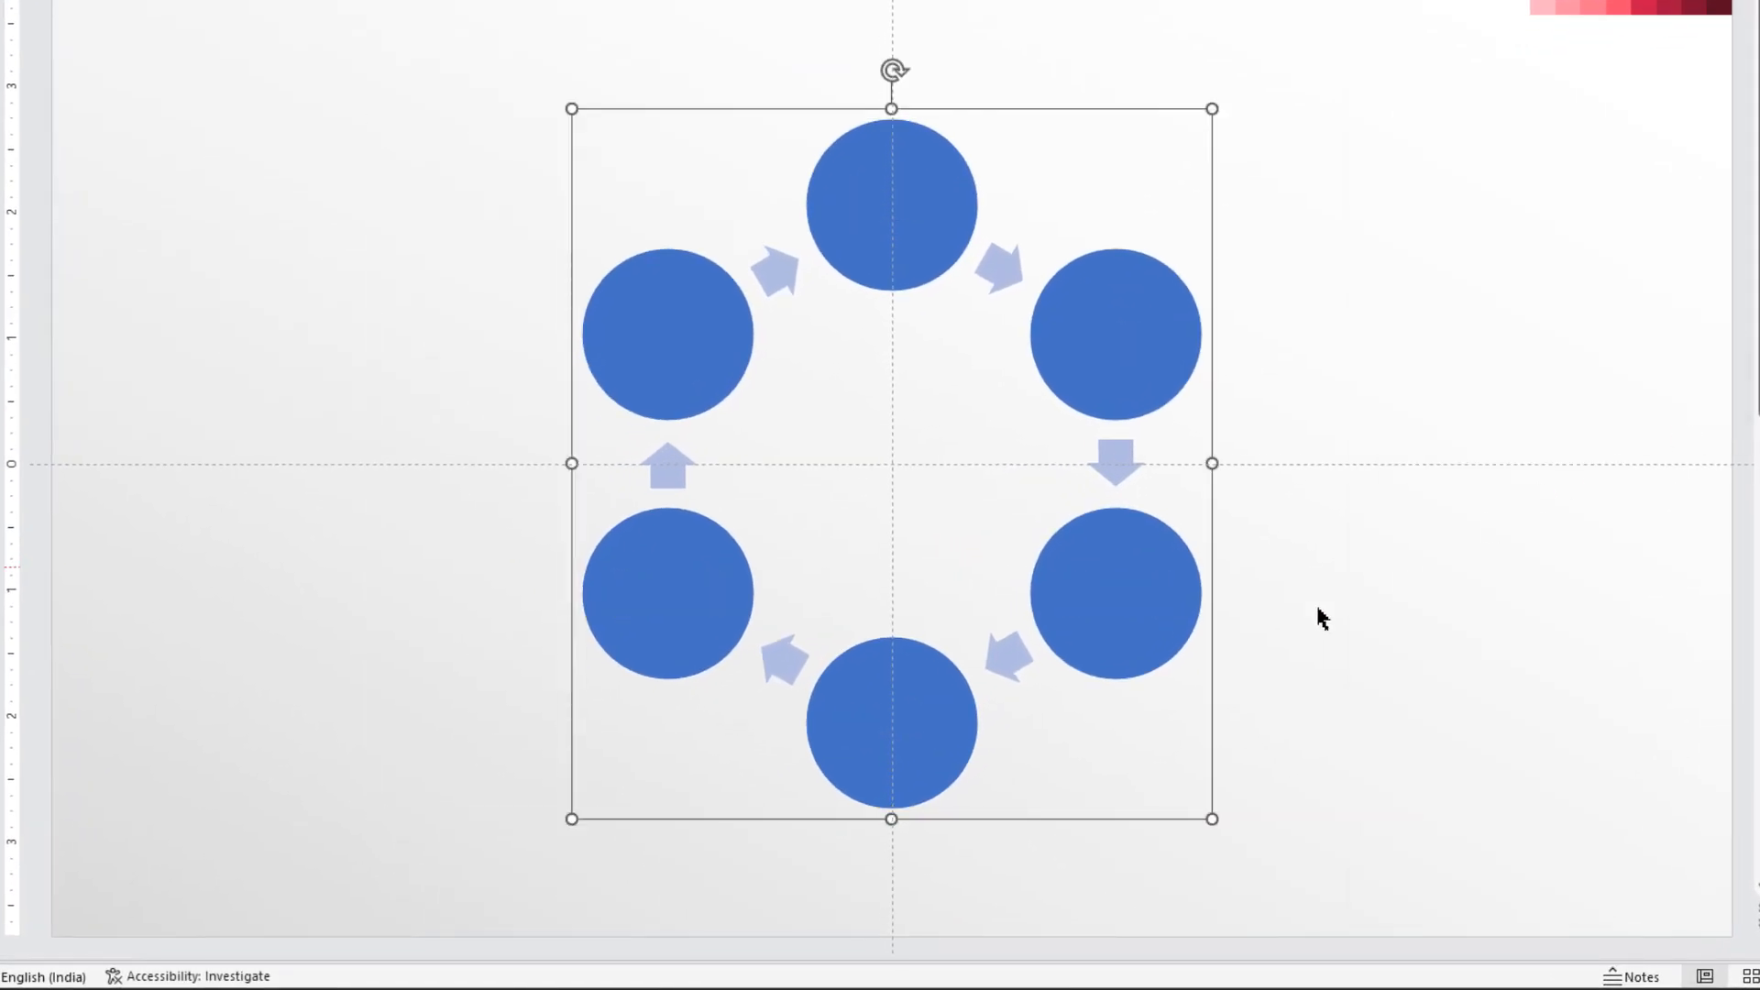
{"action": "right_click", "coordinate": [1213, 677]}
{"action": "mouse_move", "coordinate": [1320, 358]}
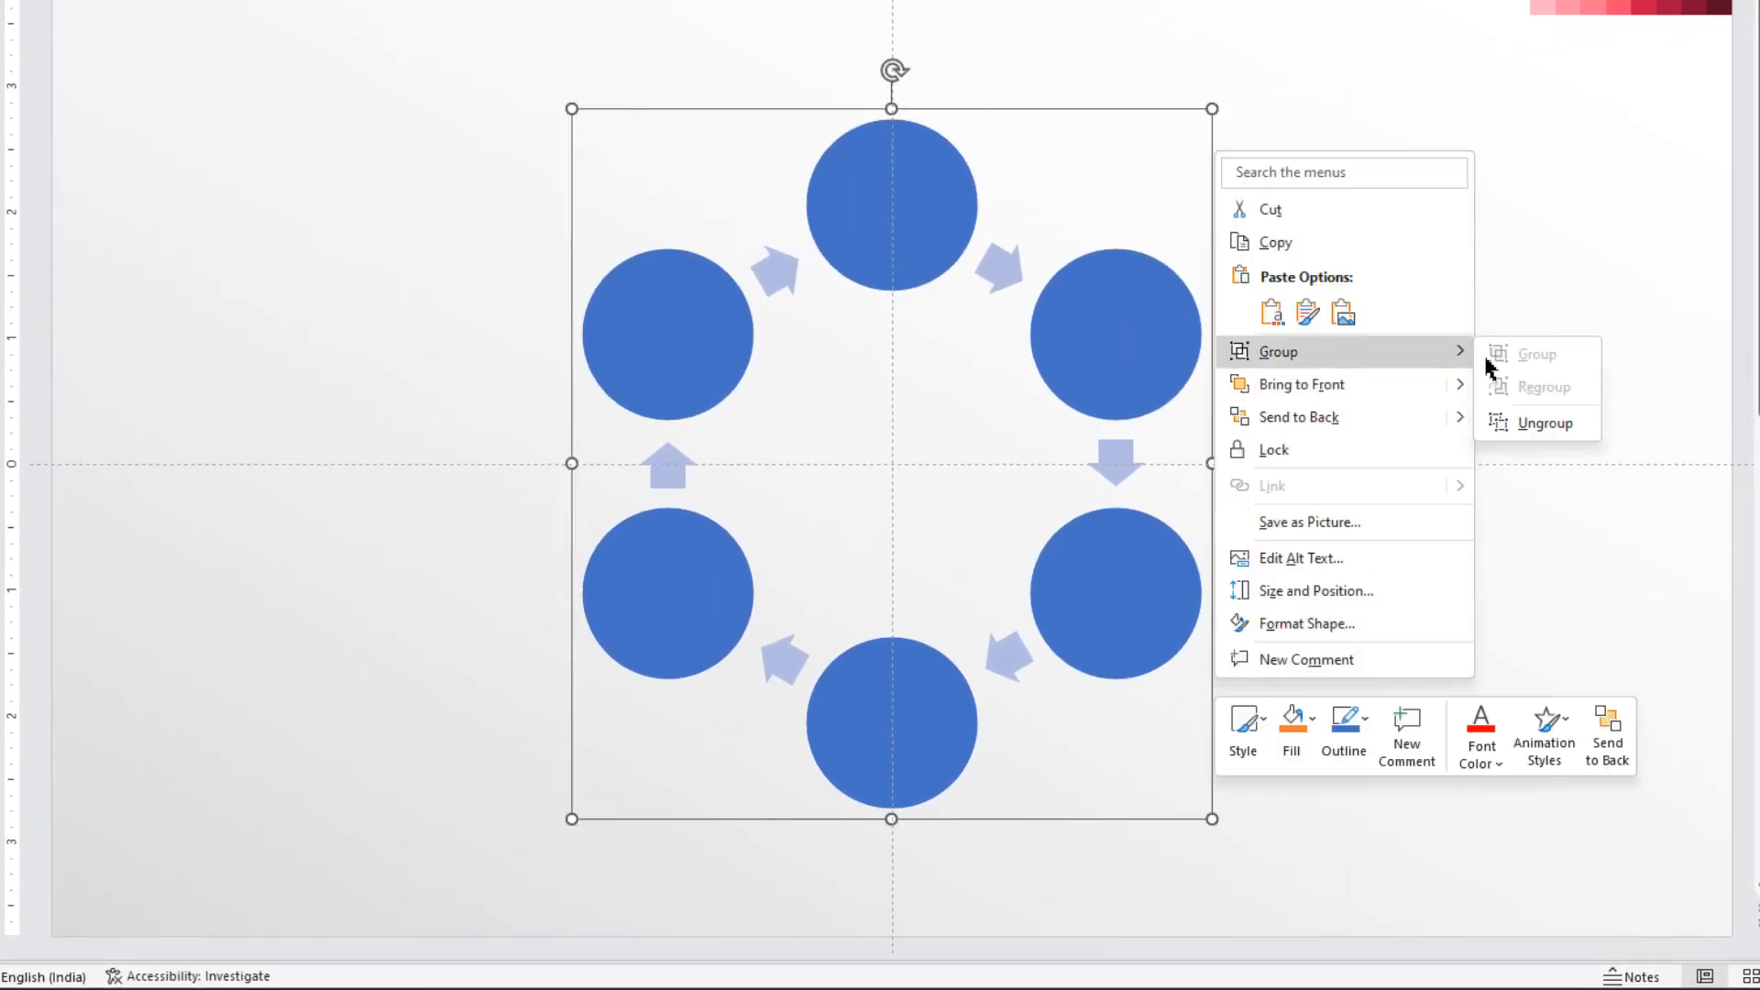
{"action": "left_click", "coordinate": [1529, 425]}
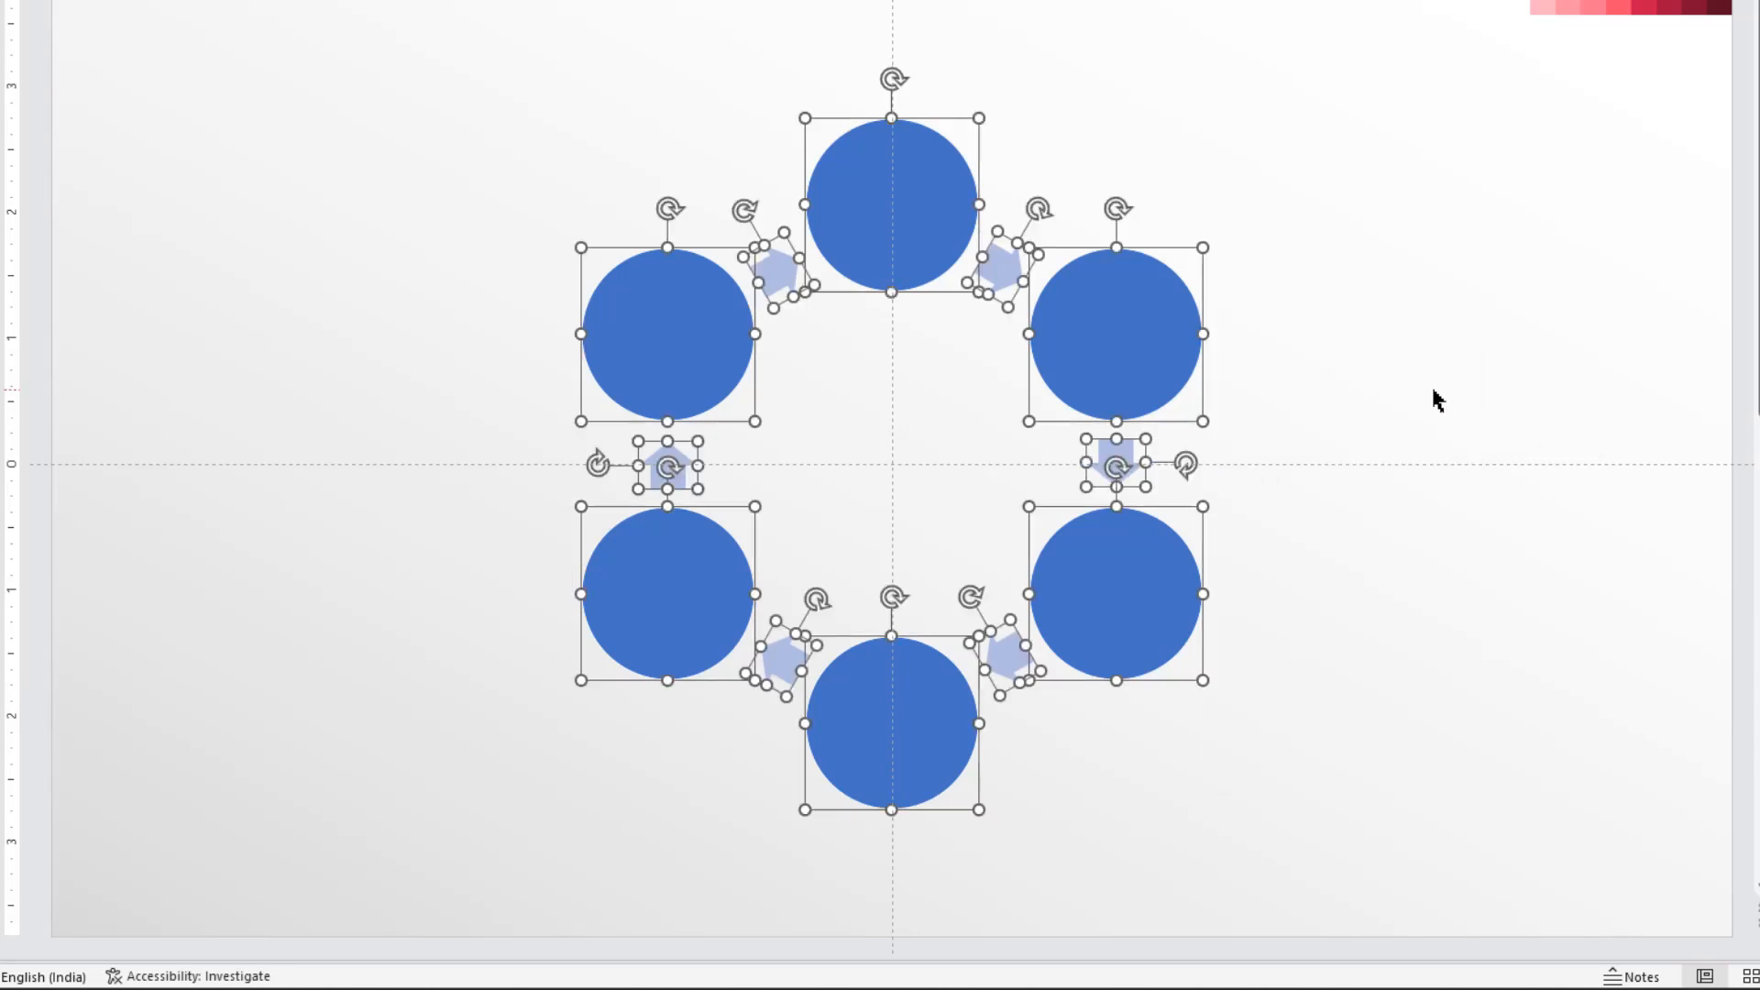
{"action": "left_click", "coordinate": [1437, 401]}
- Select all six arrows between the circles and delete them
{"action": "left_click", "coordinate": [775, 271]}
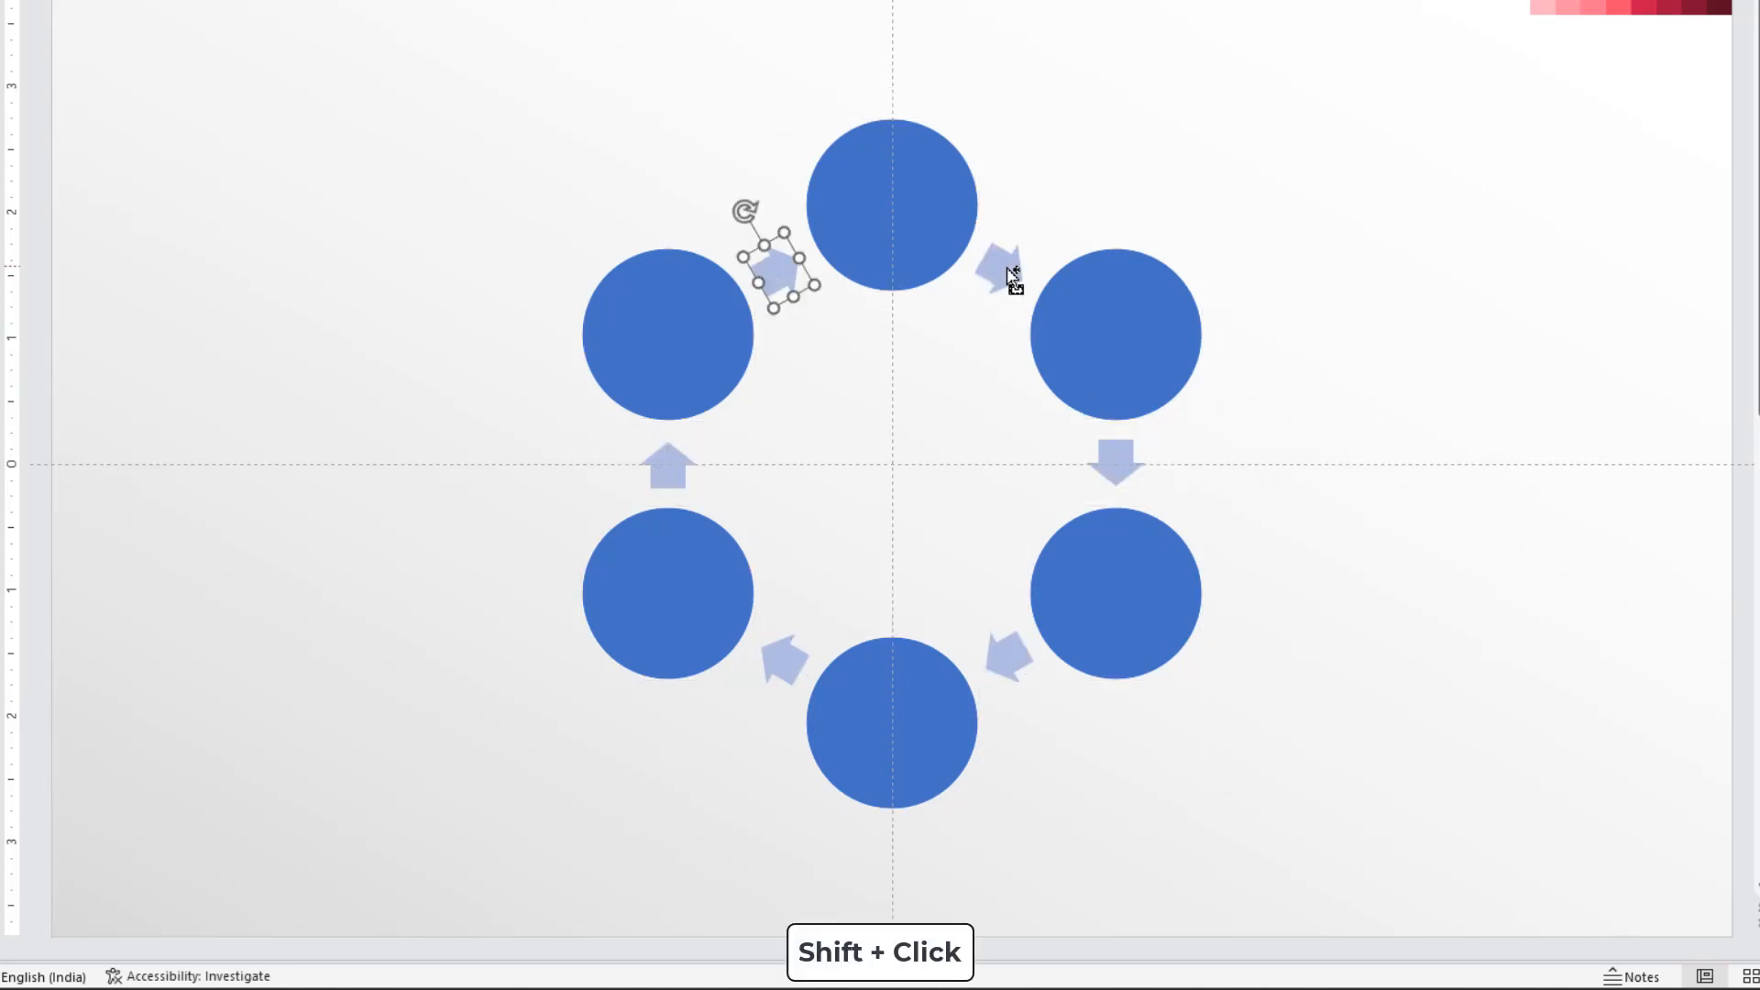
{"action": "left_click", "coordinate": [1004, 268], "text": "shift"}
{"action": "left_click", "coordinate": [1115, 472], "text": "shift"}
{"action": "left_click", "coordinate": [1009, 656], "text": "shift"}
{"action": "left_click", "coordinate": [785, 660], "text": "shift"}
{"action": "left_click", "coordinate": [672, 473], "text": "shift"}
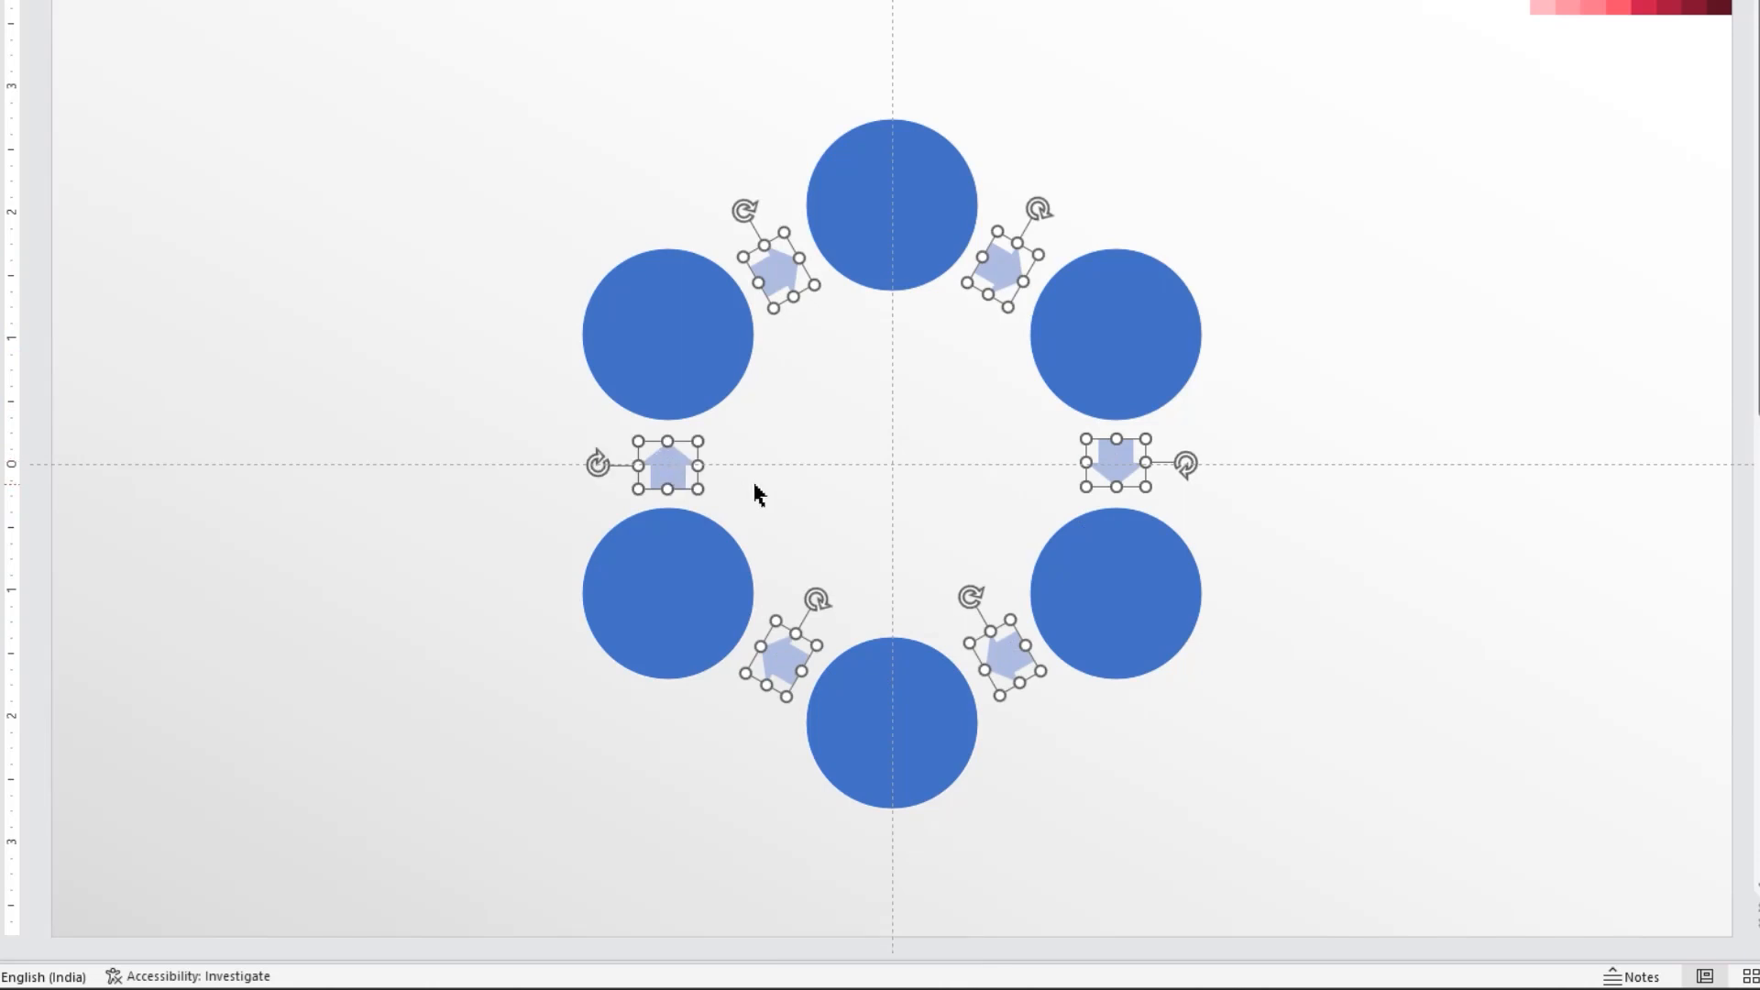
{"action": "key", "text": "Delete"}
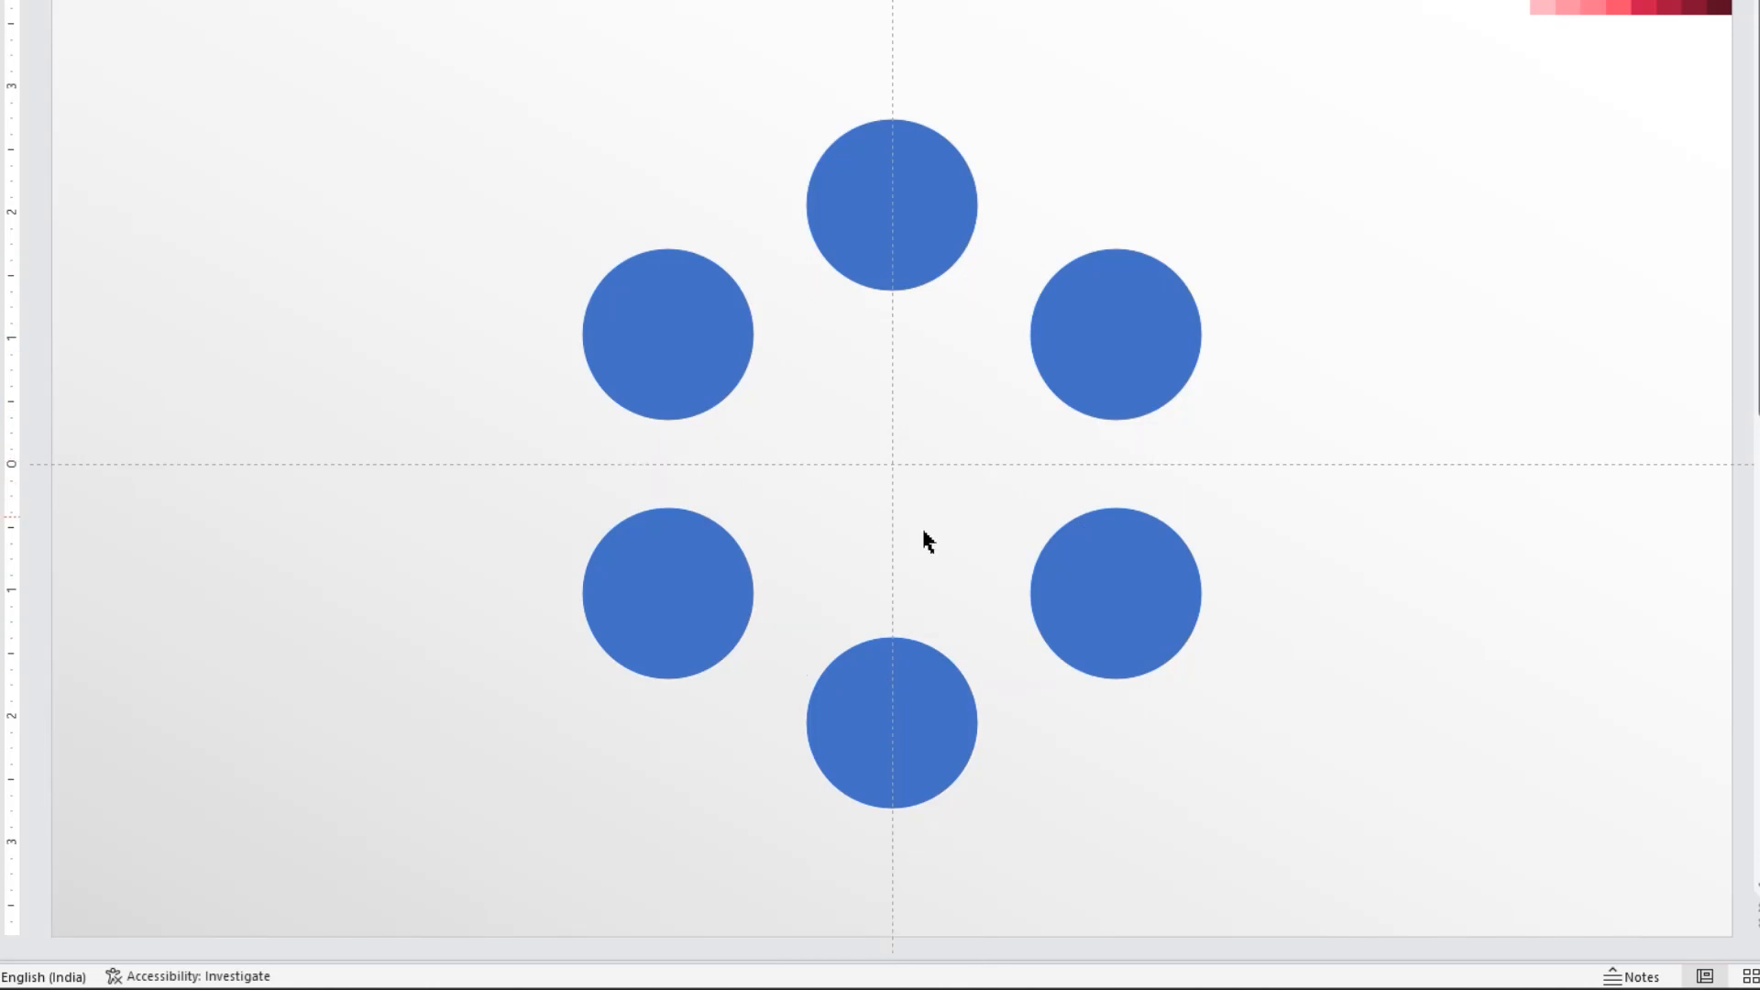
- Duplicate a circle twice and place the copies on the horizontal guide at the far left and far right of the ring
{"action": "left_click", "coordinate": [1141, 607]}
{"action": "key", "text": "ctrl+d"}
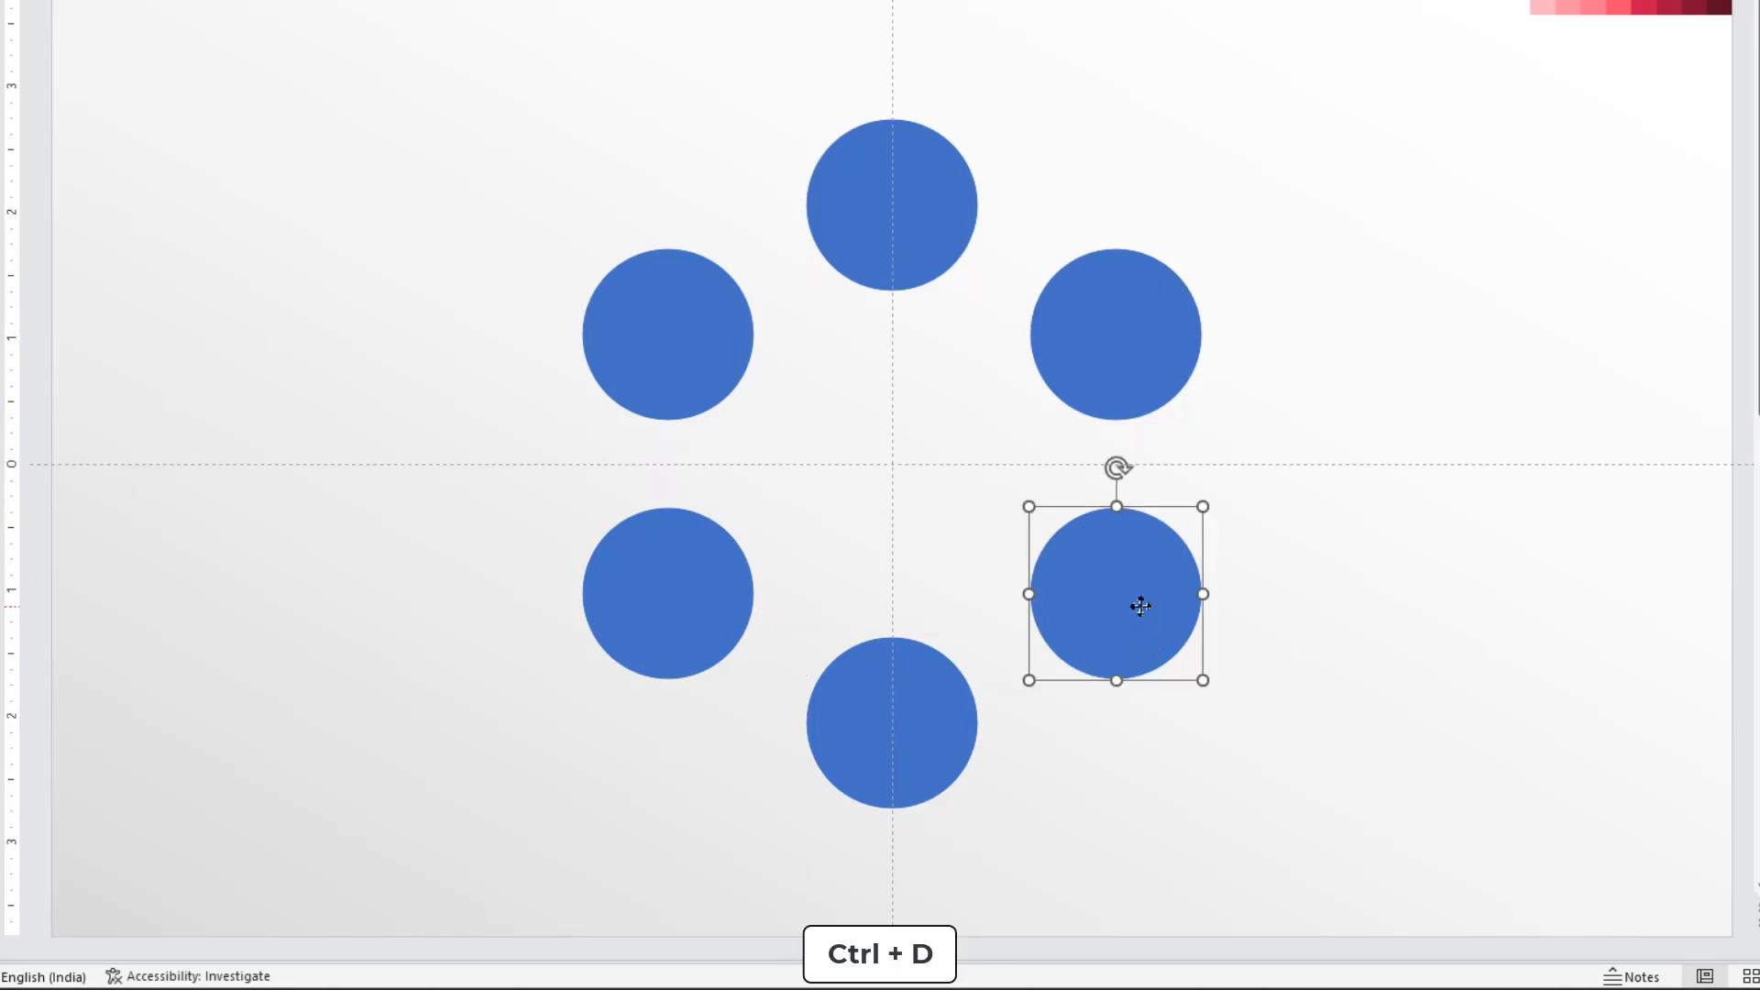
{"action": "left_click_drag", "start_coordinate": [1141, 620], "coordinate": [459, 465]}
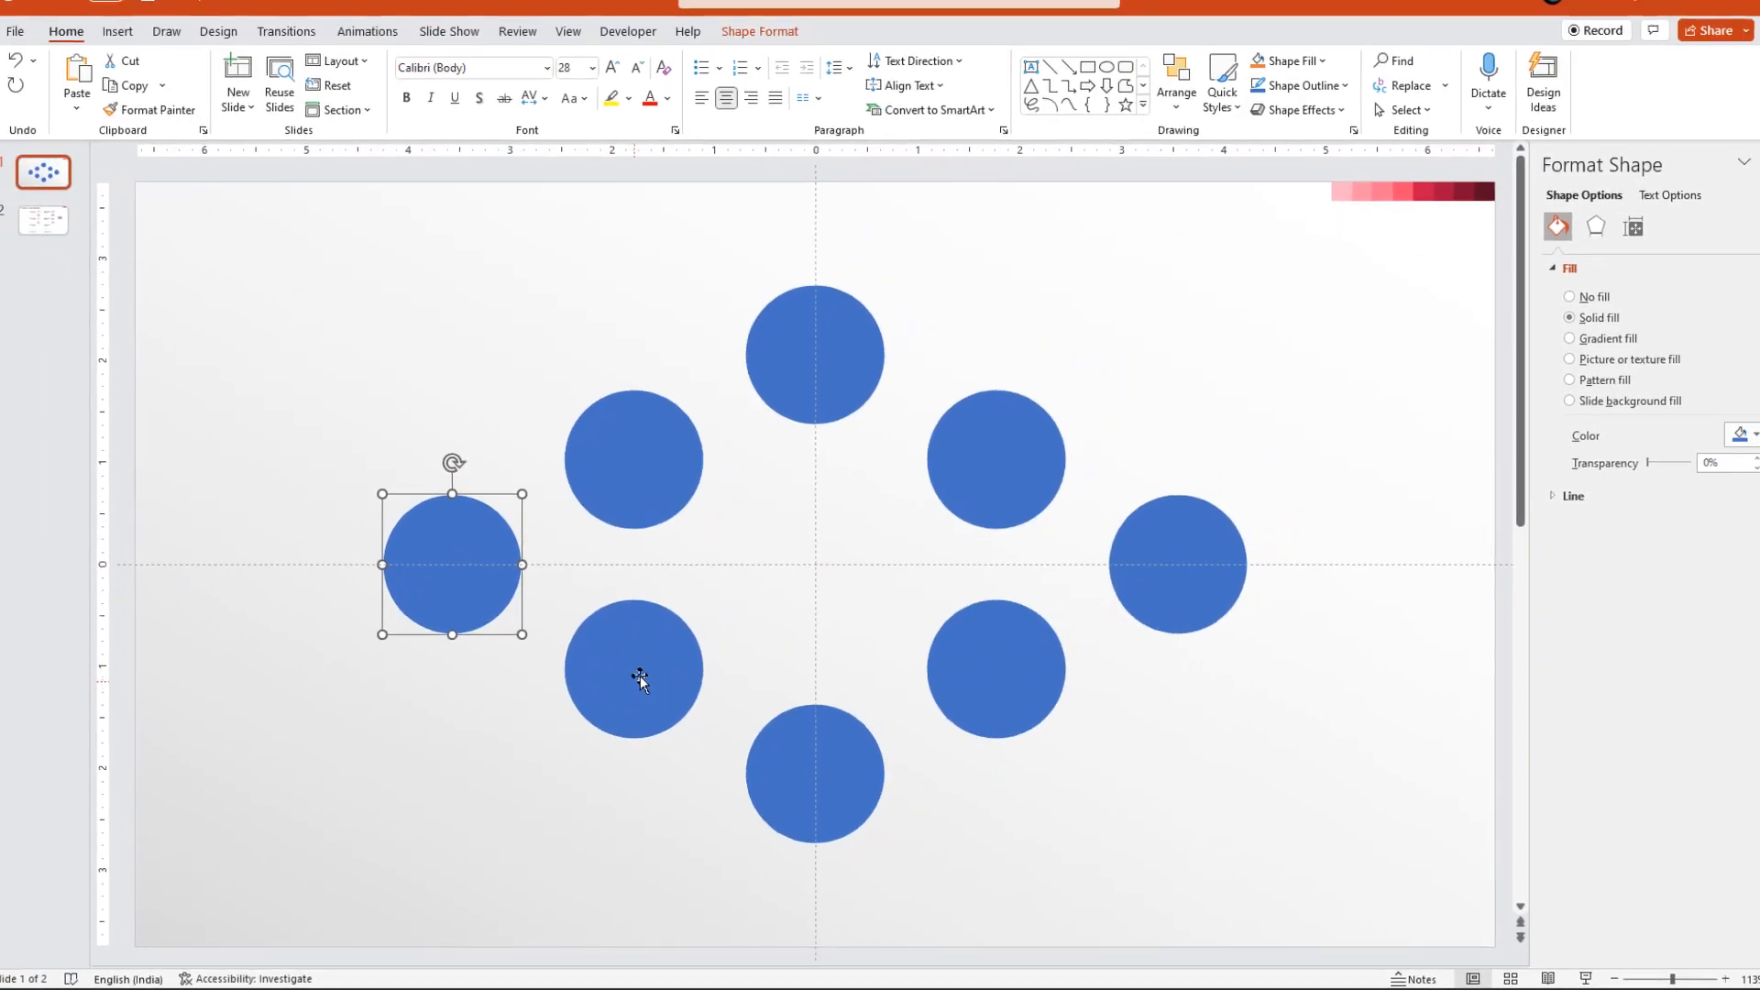
- Select the two outermost circles with the three lower ones and distribute them horizontally
{"action": "left_click", "coordinate": [631, 674], "text": "shift"}
{"action": "left_click", "coordinate": [794, 790], "text": "shift"}
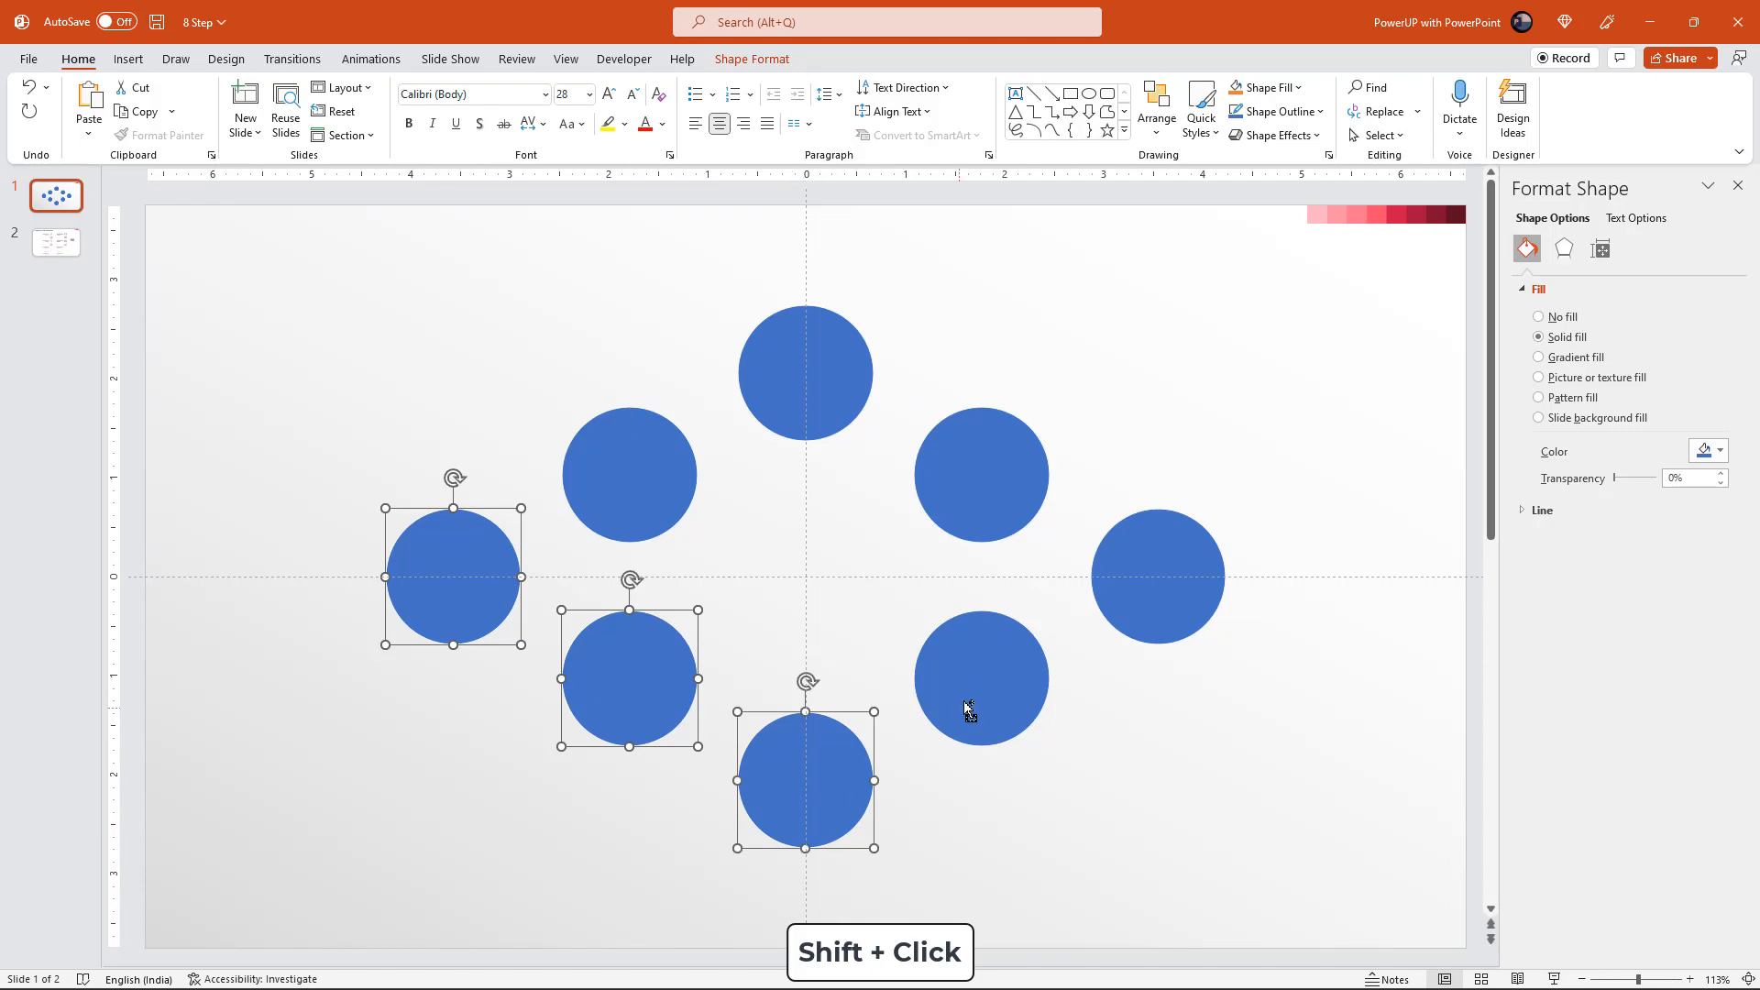
{"action": "left_click", "coordinate": [969, 707], "text": "shift"}
{"action": "left_click", "coordinate": [1160, 591], "text": "shift"}
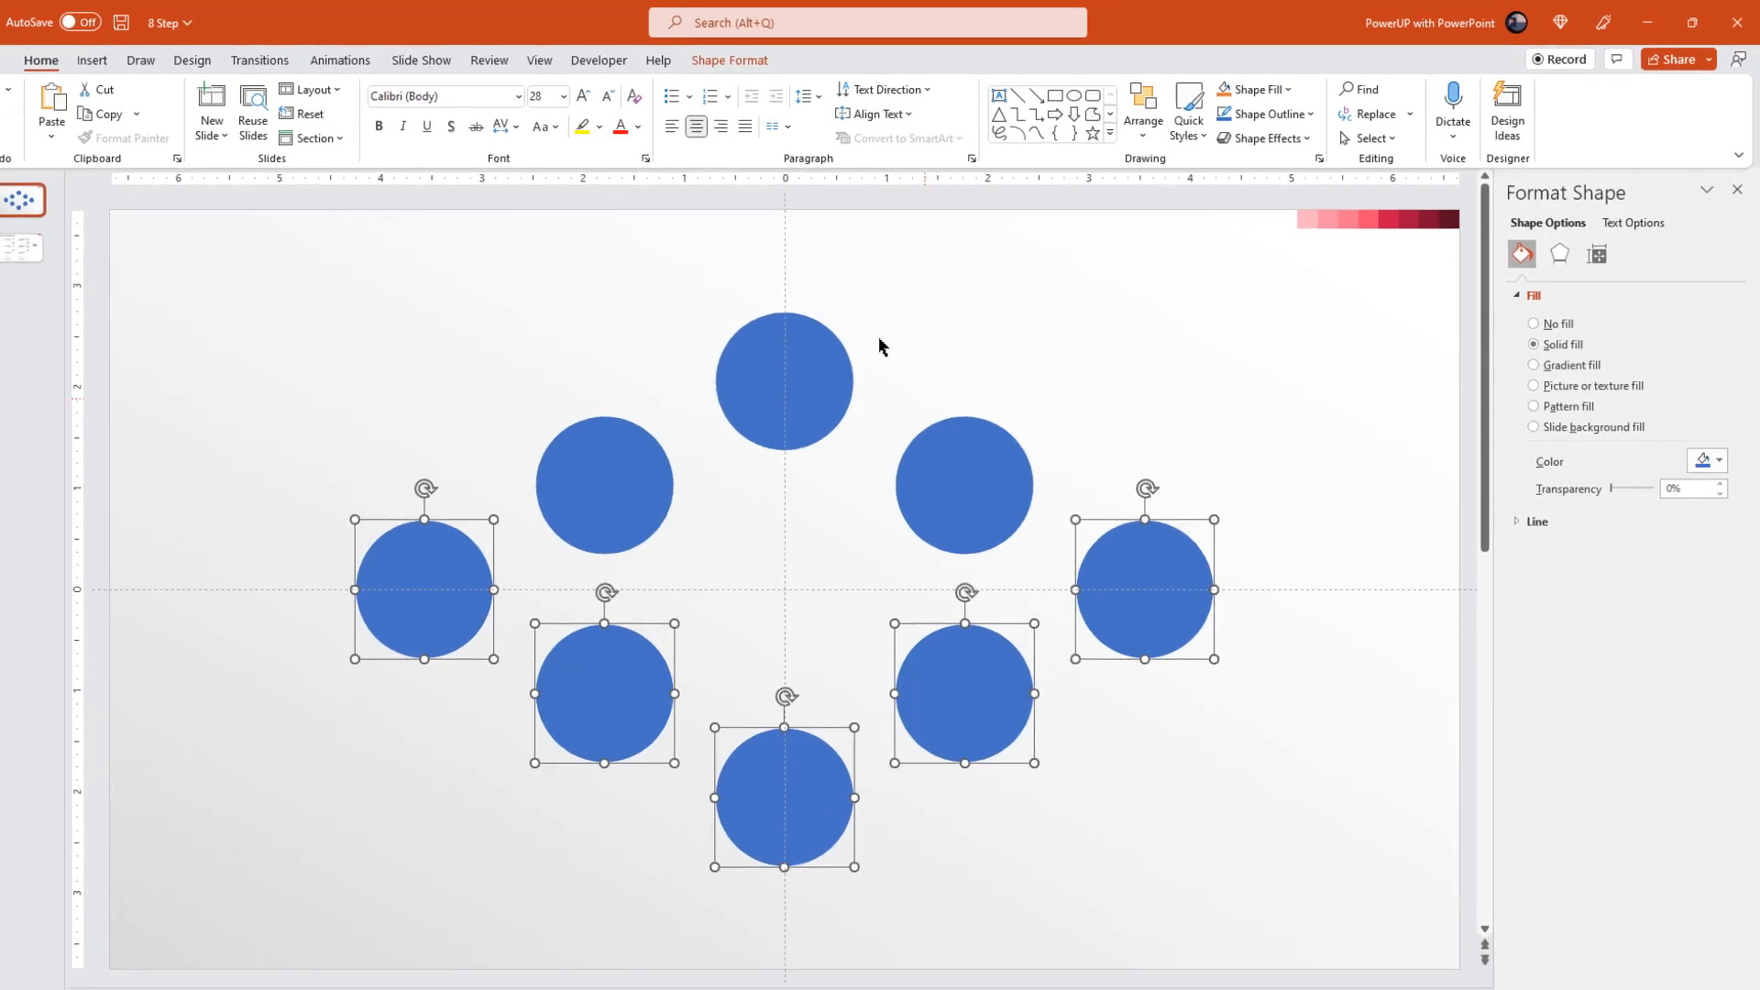
{"action": "left_click", "coordinate": [752, 59]}
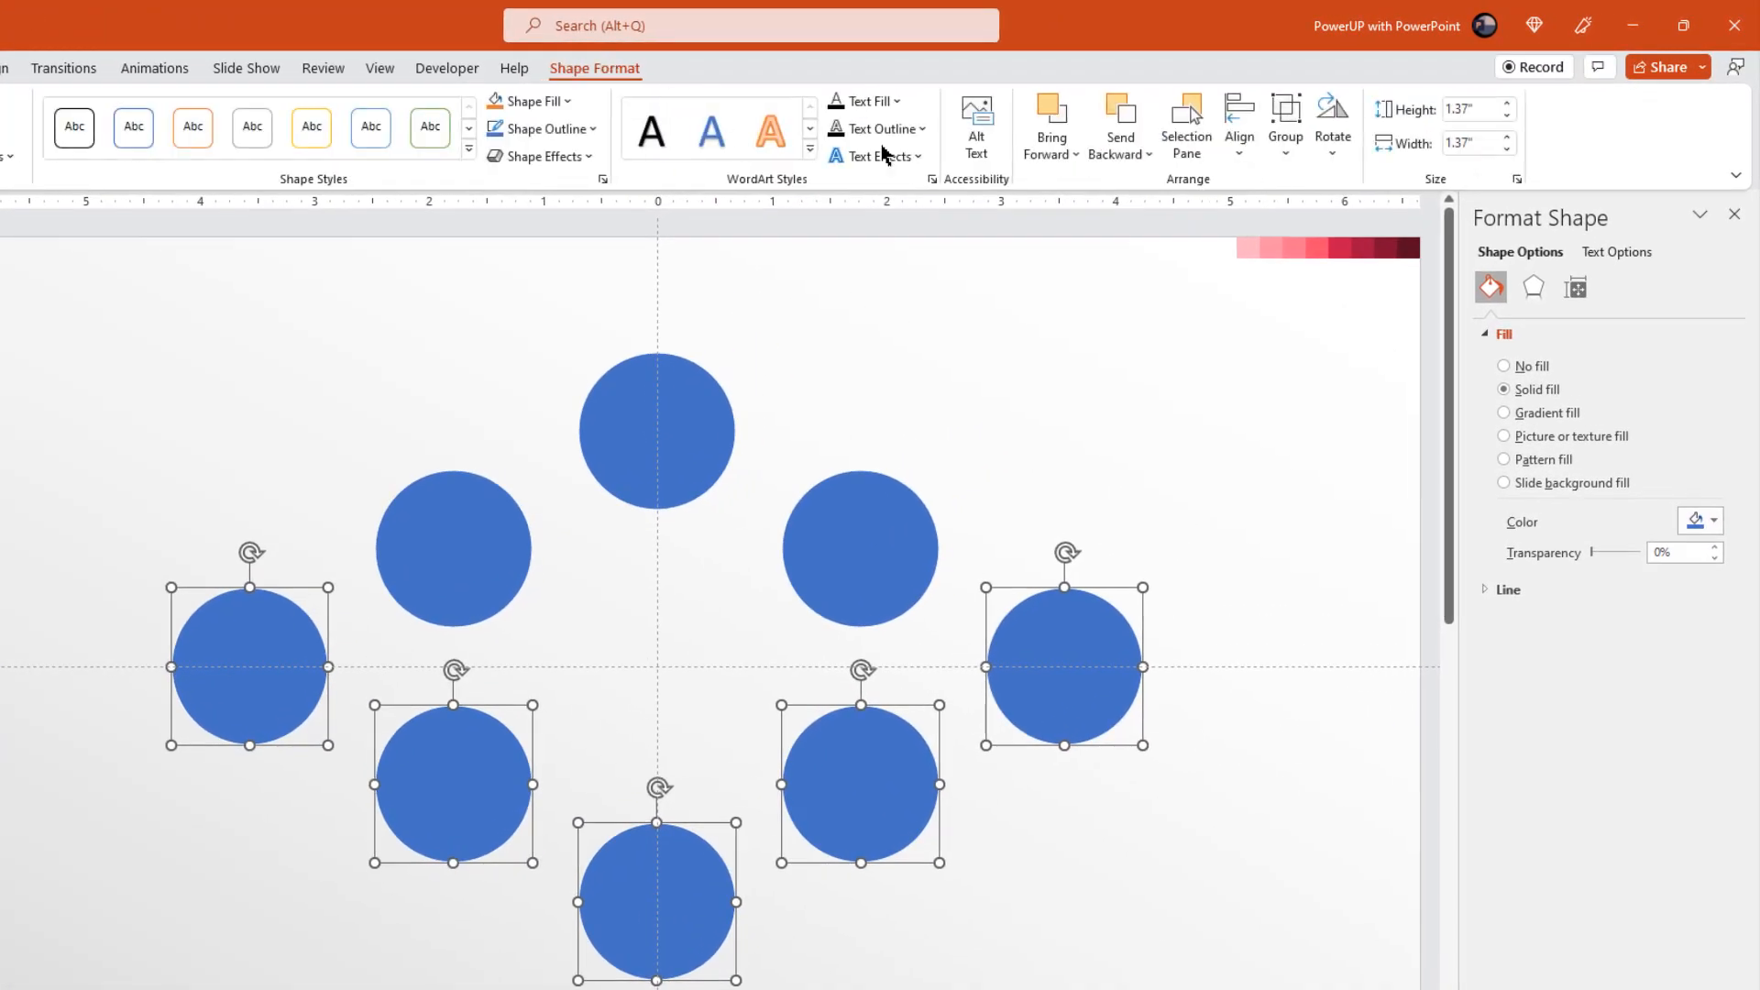
{"action": "left_click", "coordinate": [1239, 147]}
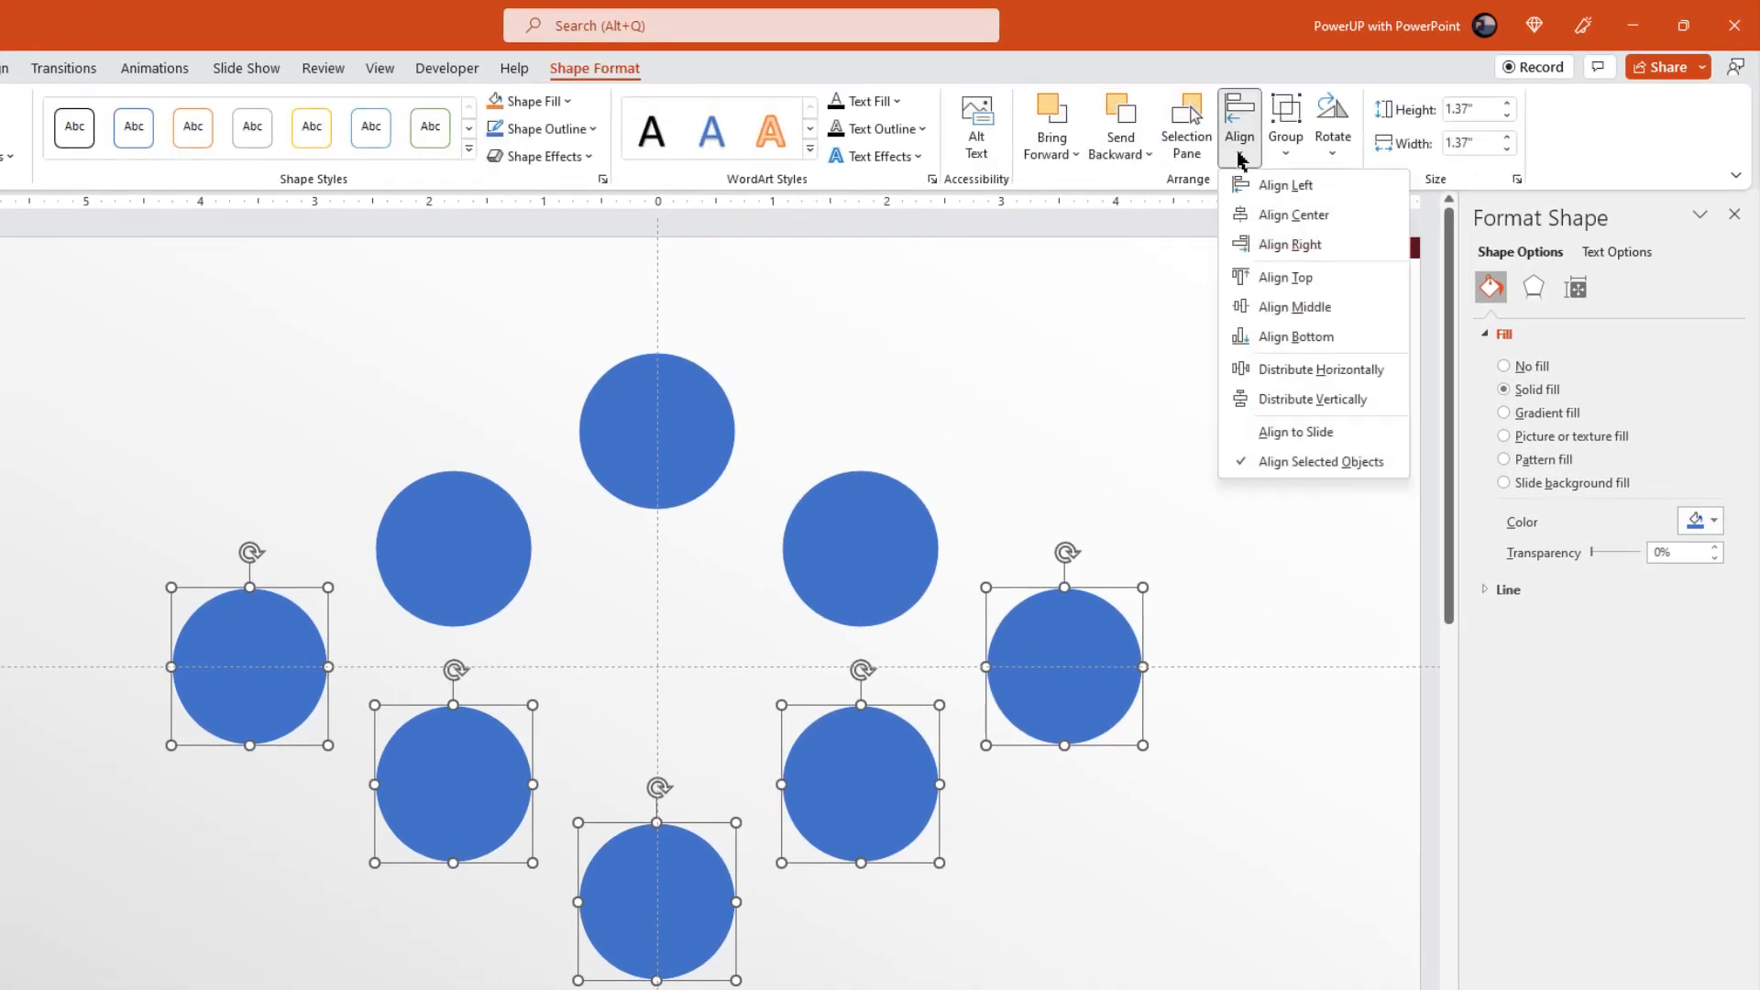
{"action": "left_click", "coordinate": [1271, 371]}
{"action": "left_click", "coordinate": [1244, 409]}
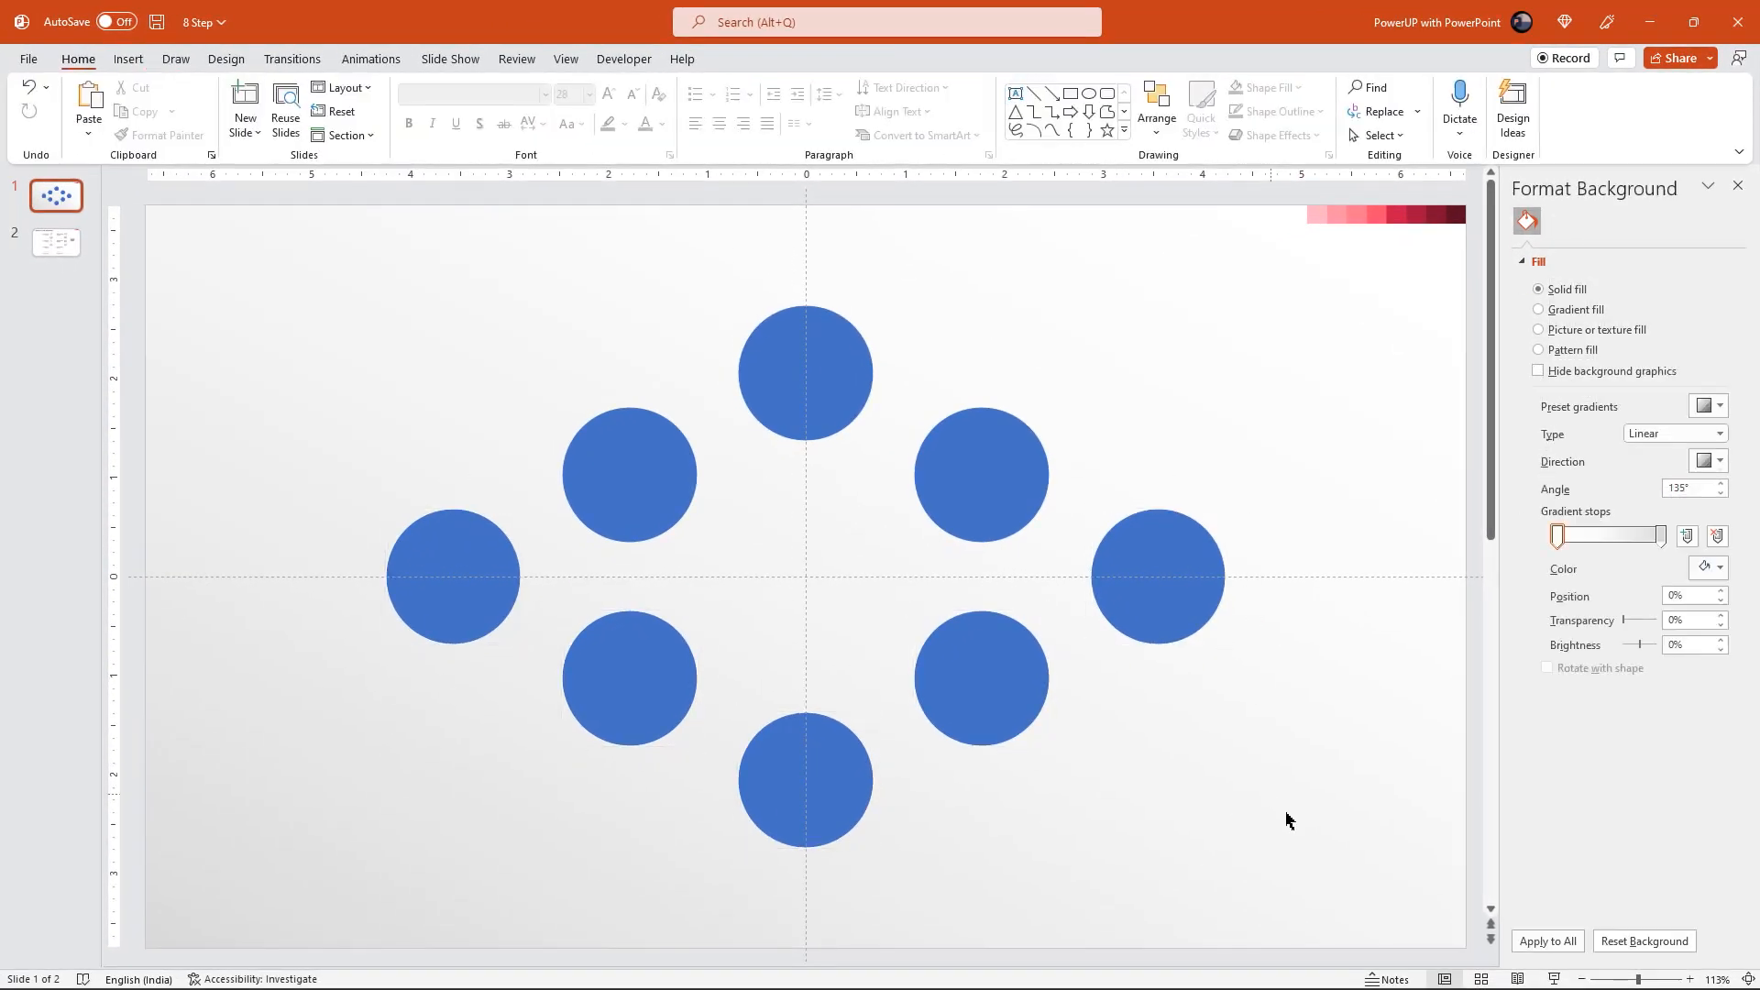
- Give all eight circles a black 3 pt outline and remove their fill
{"action": "left_click_drag", "start_coordinate": [1329, 920], "coordinate": [263, 236]}
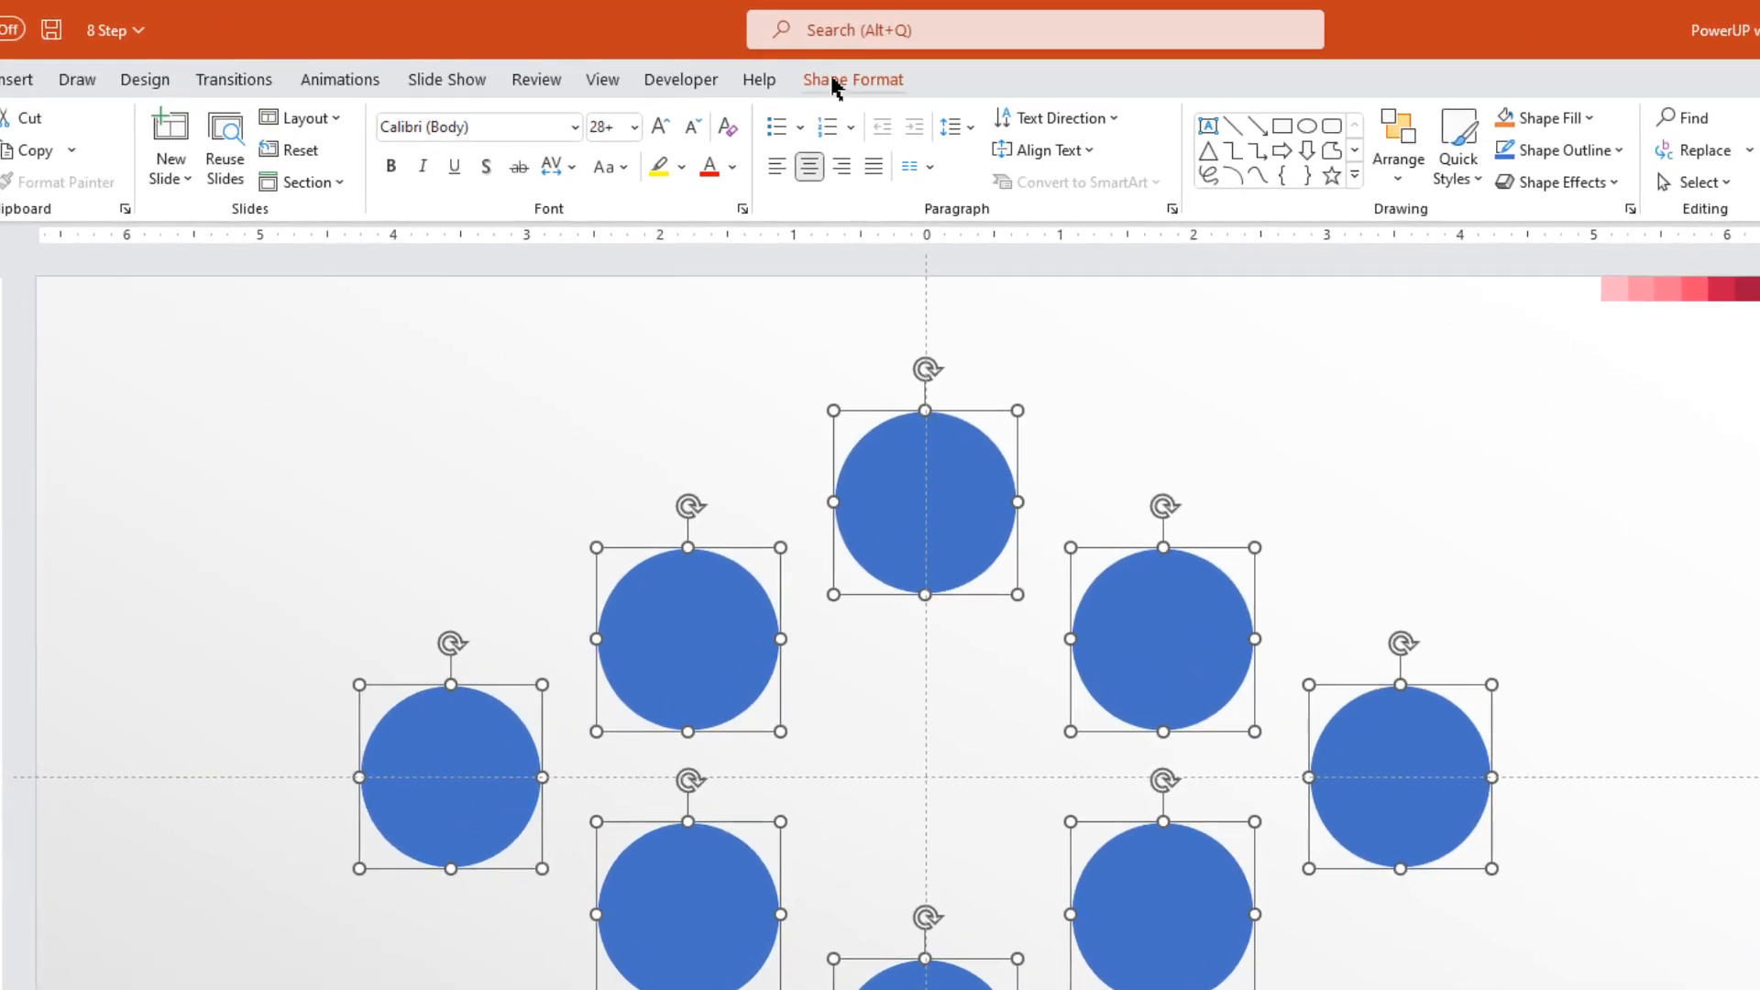
{"action": "left_click", "coordinate": [763, 61]}
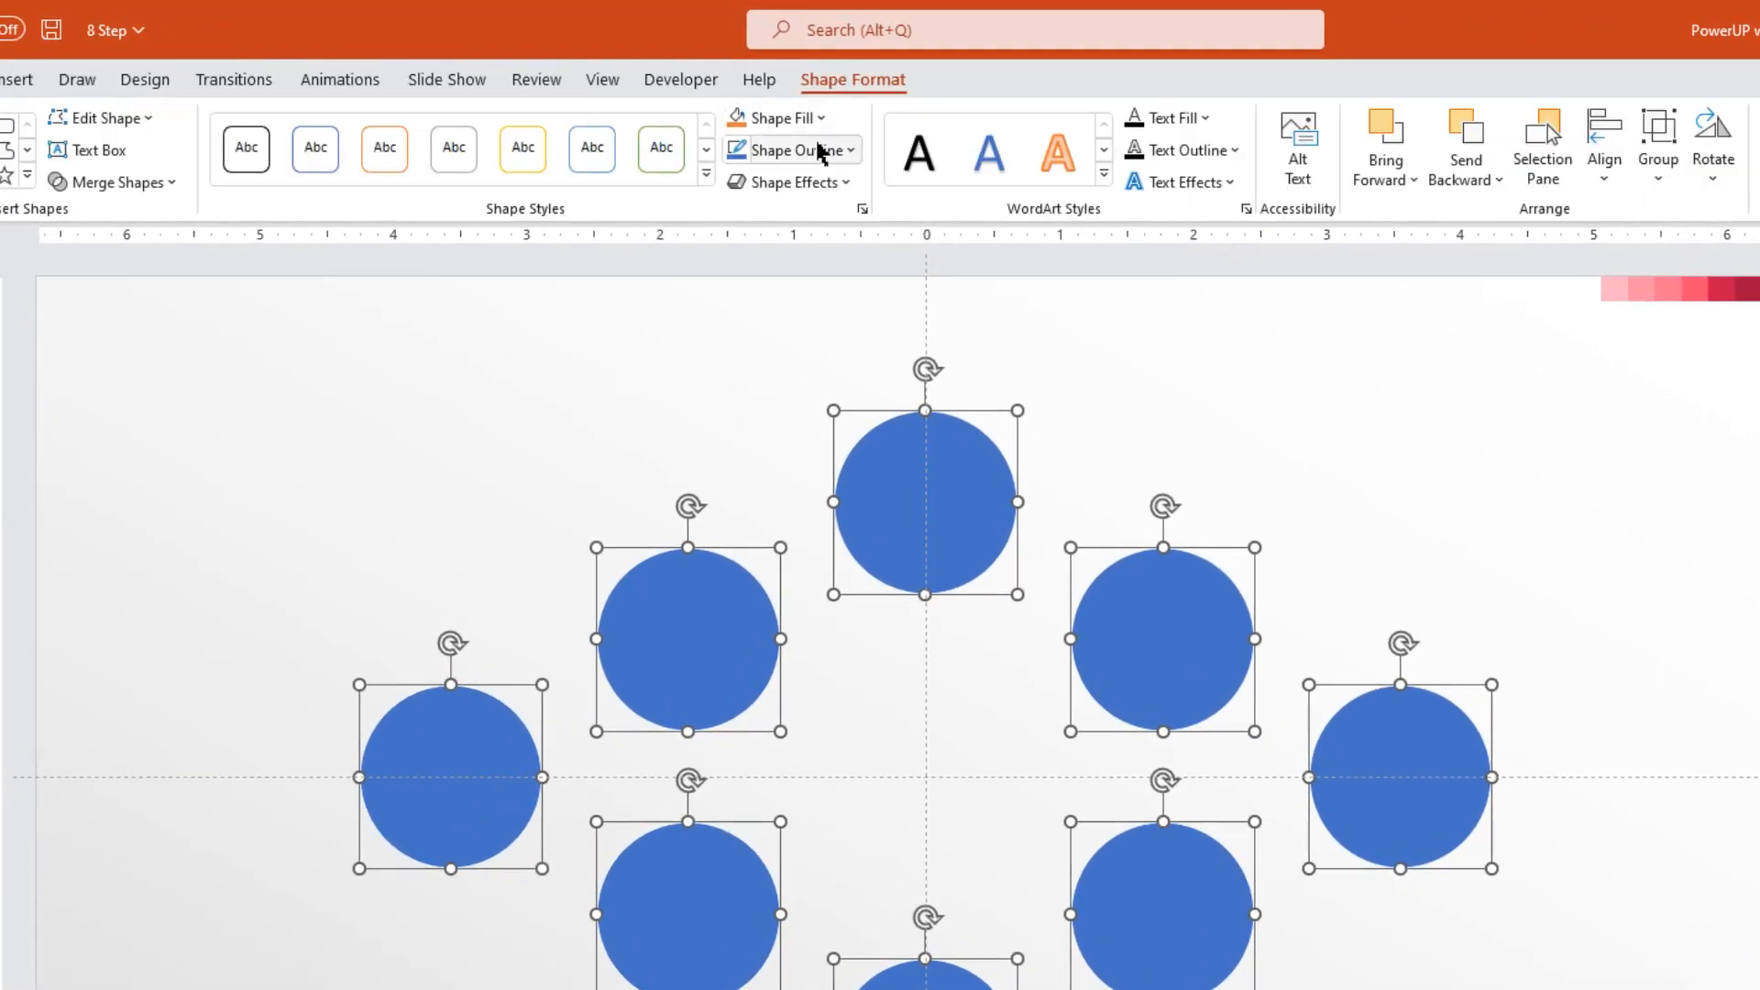
{"action": "left_click", "coordinate": [741, 115]}
{"action": "left_click", "coordinate": [755, 213]}
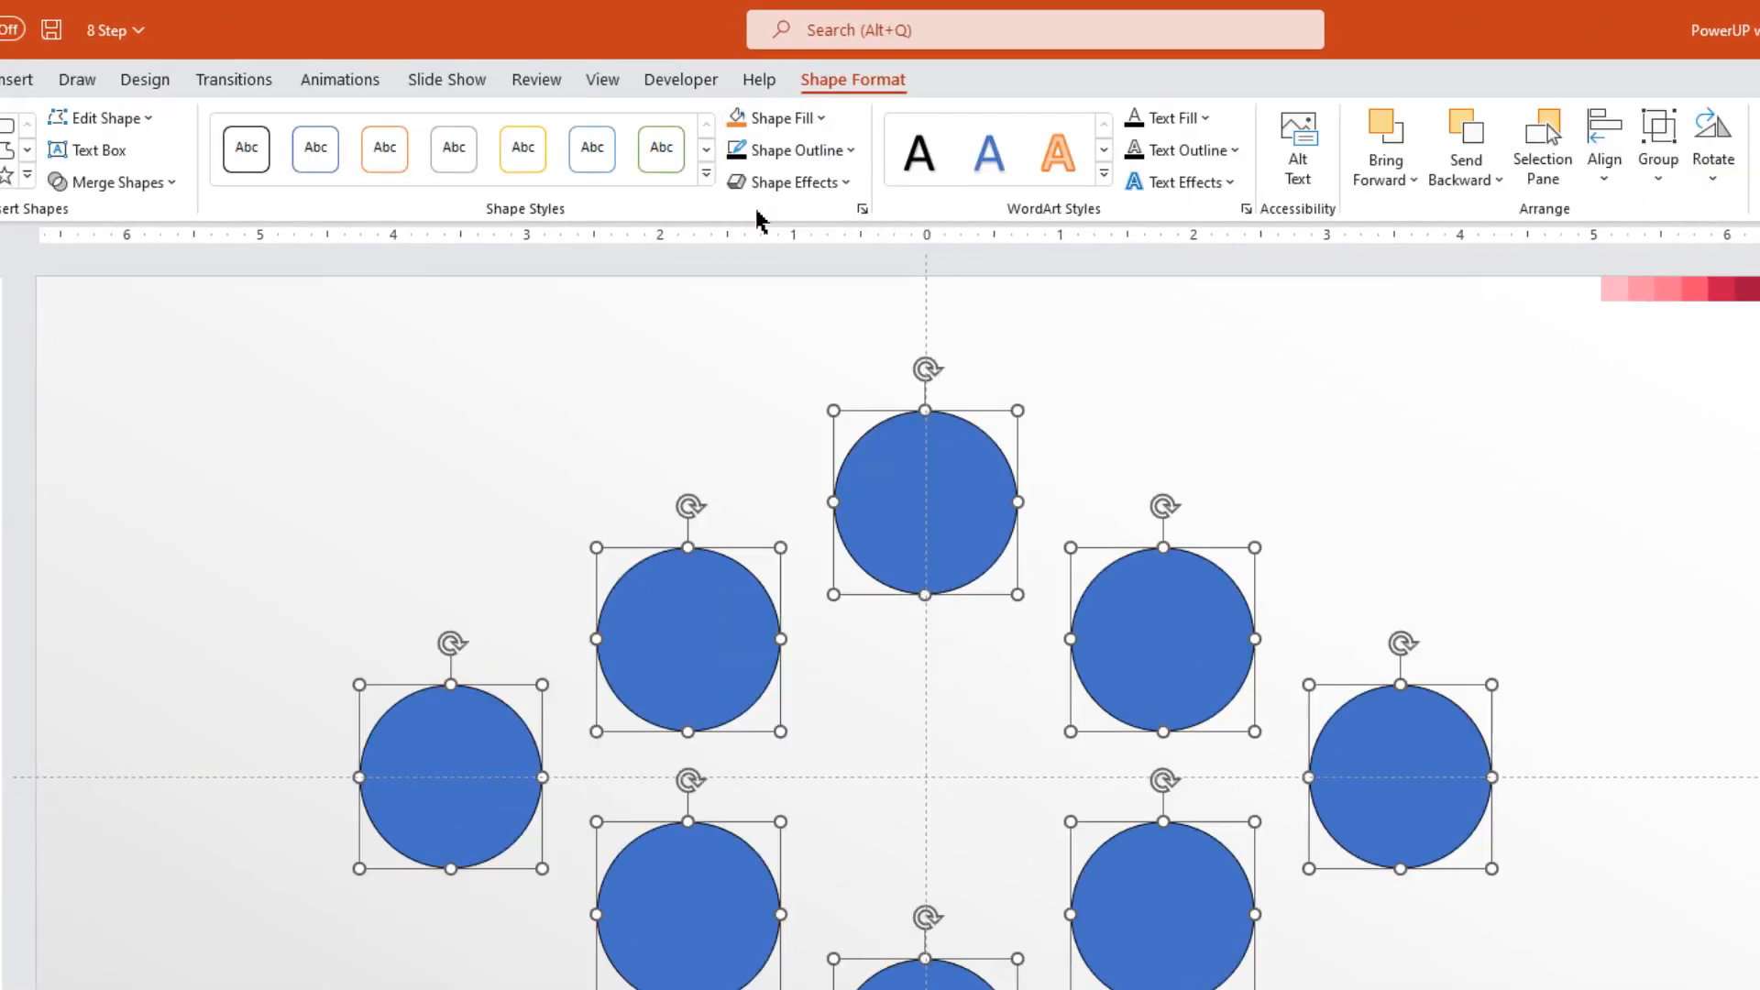
{"action": "left_click", "coordinate": [807, 150]}
{"action": "mouse_move", "coordinate": [789, 529]}
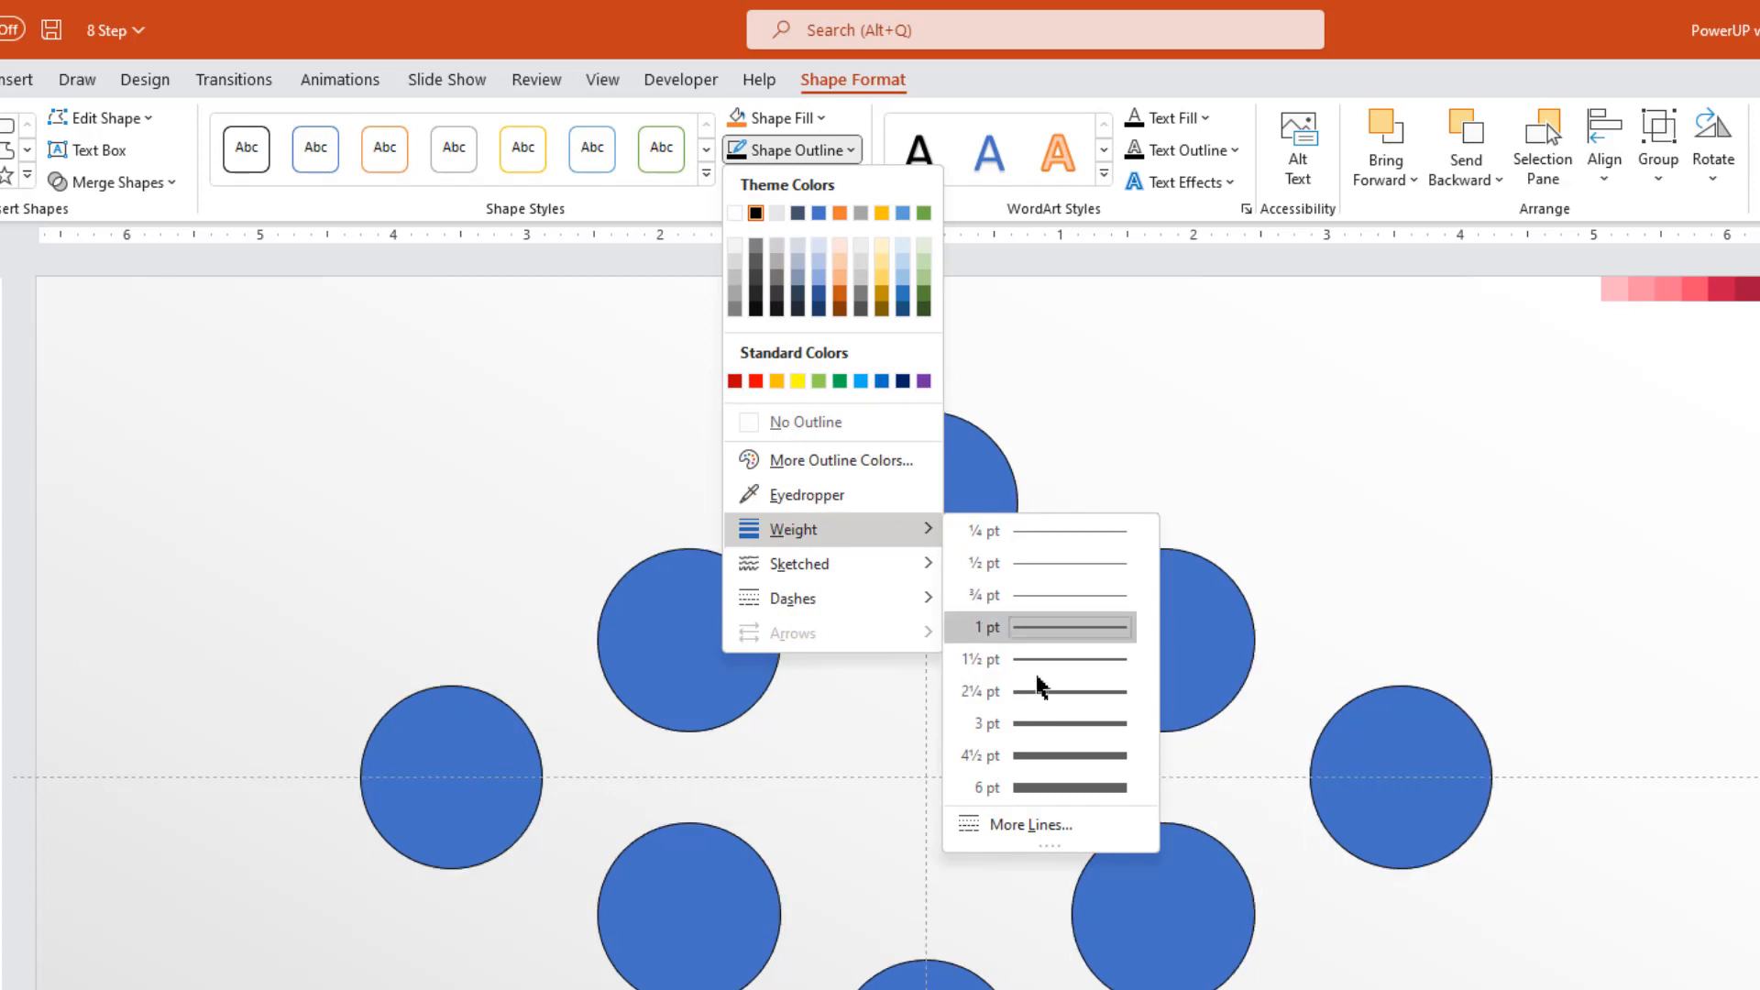
{"action": "left_click", "coordinate": [1043, 724]}
{"action": "left_click", "coordinate": [803, 118]}
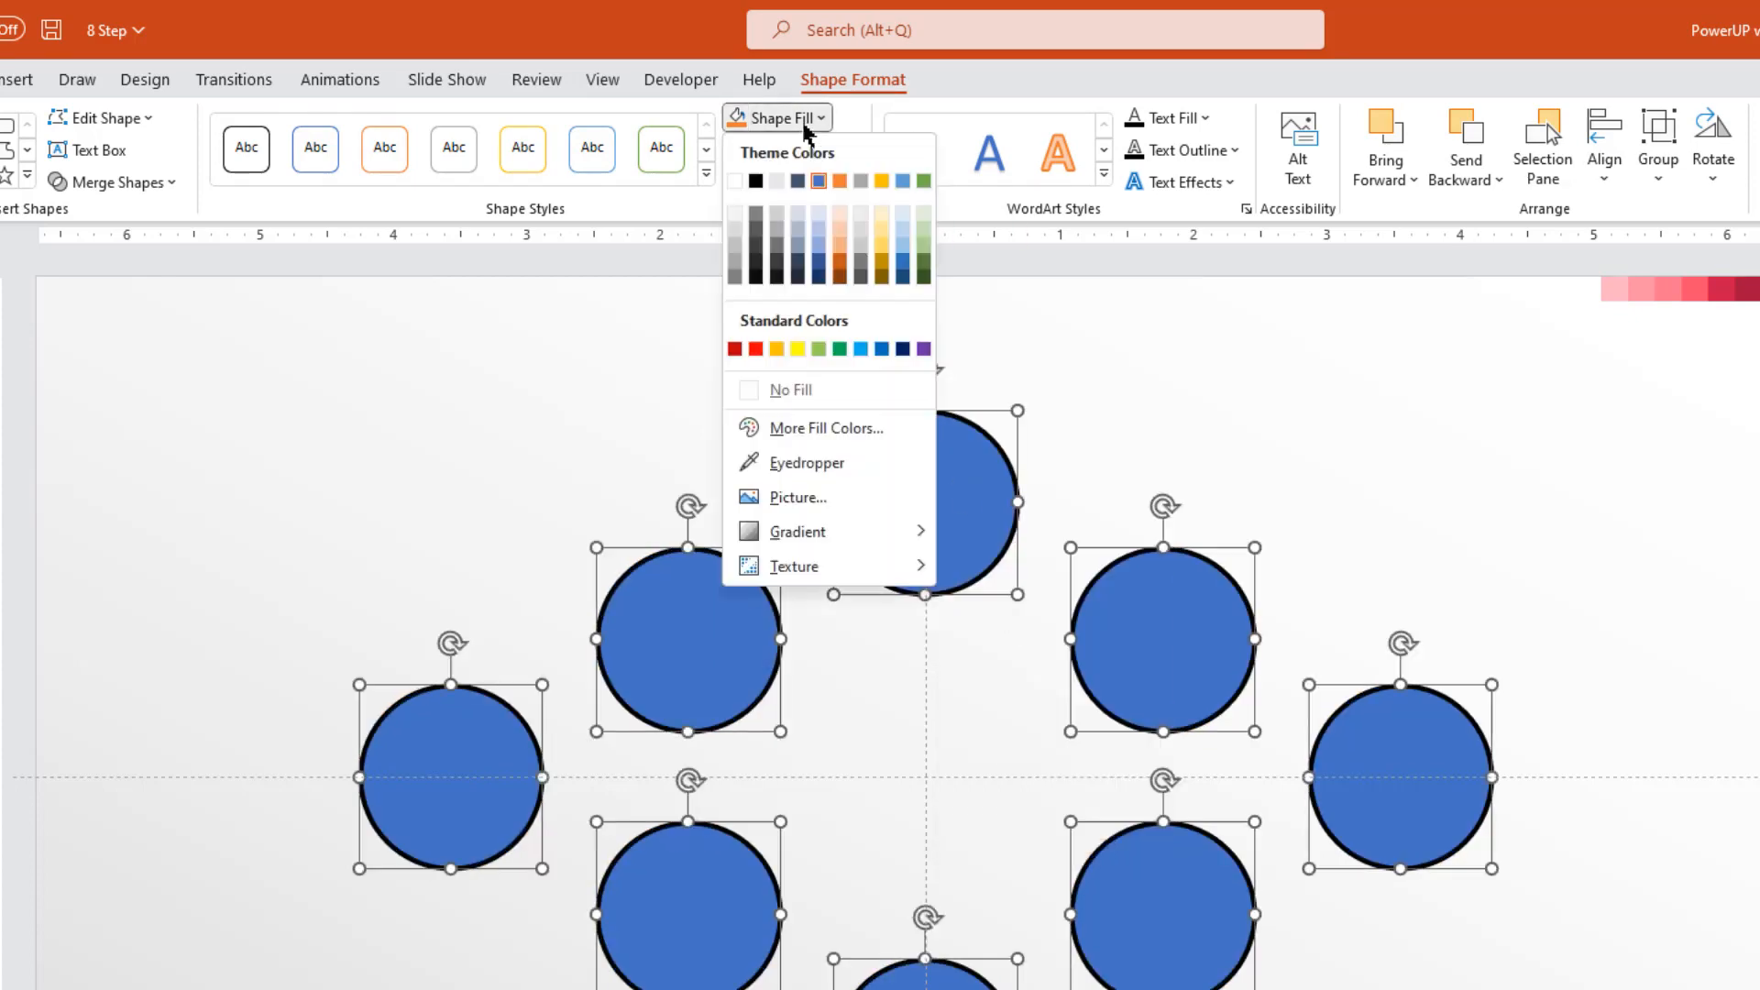
{"action": "left_click", "coordinate": [786, 390]}
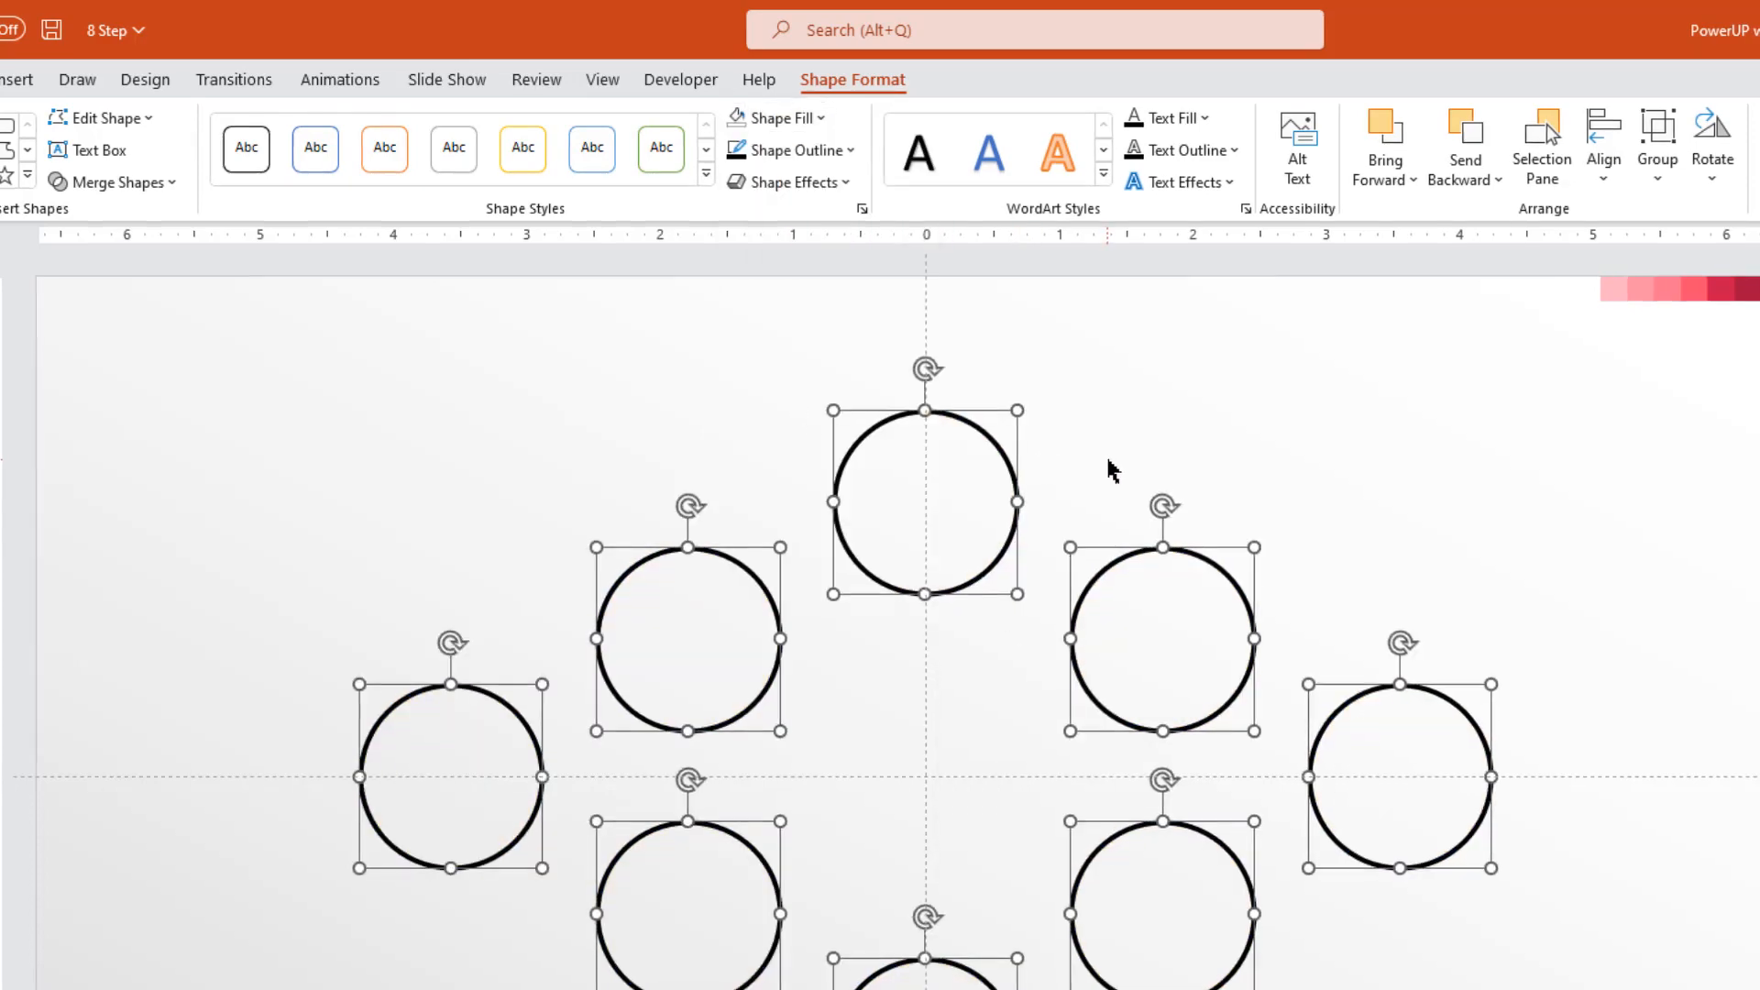
- Duplicate the eight ring circles, fill the copies with light blue and remove their outline
{"action": "key", "text": "ctrl+d"}
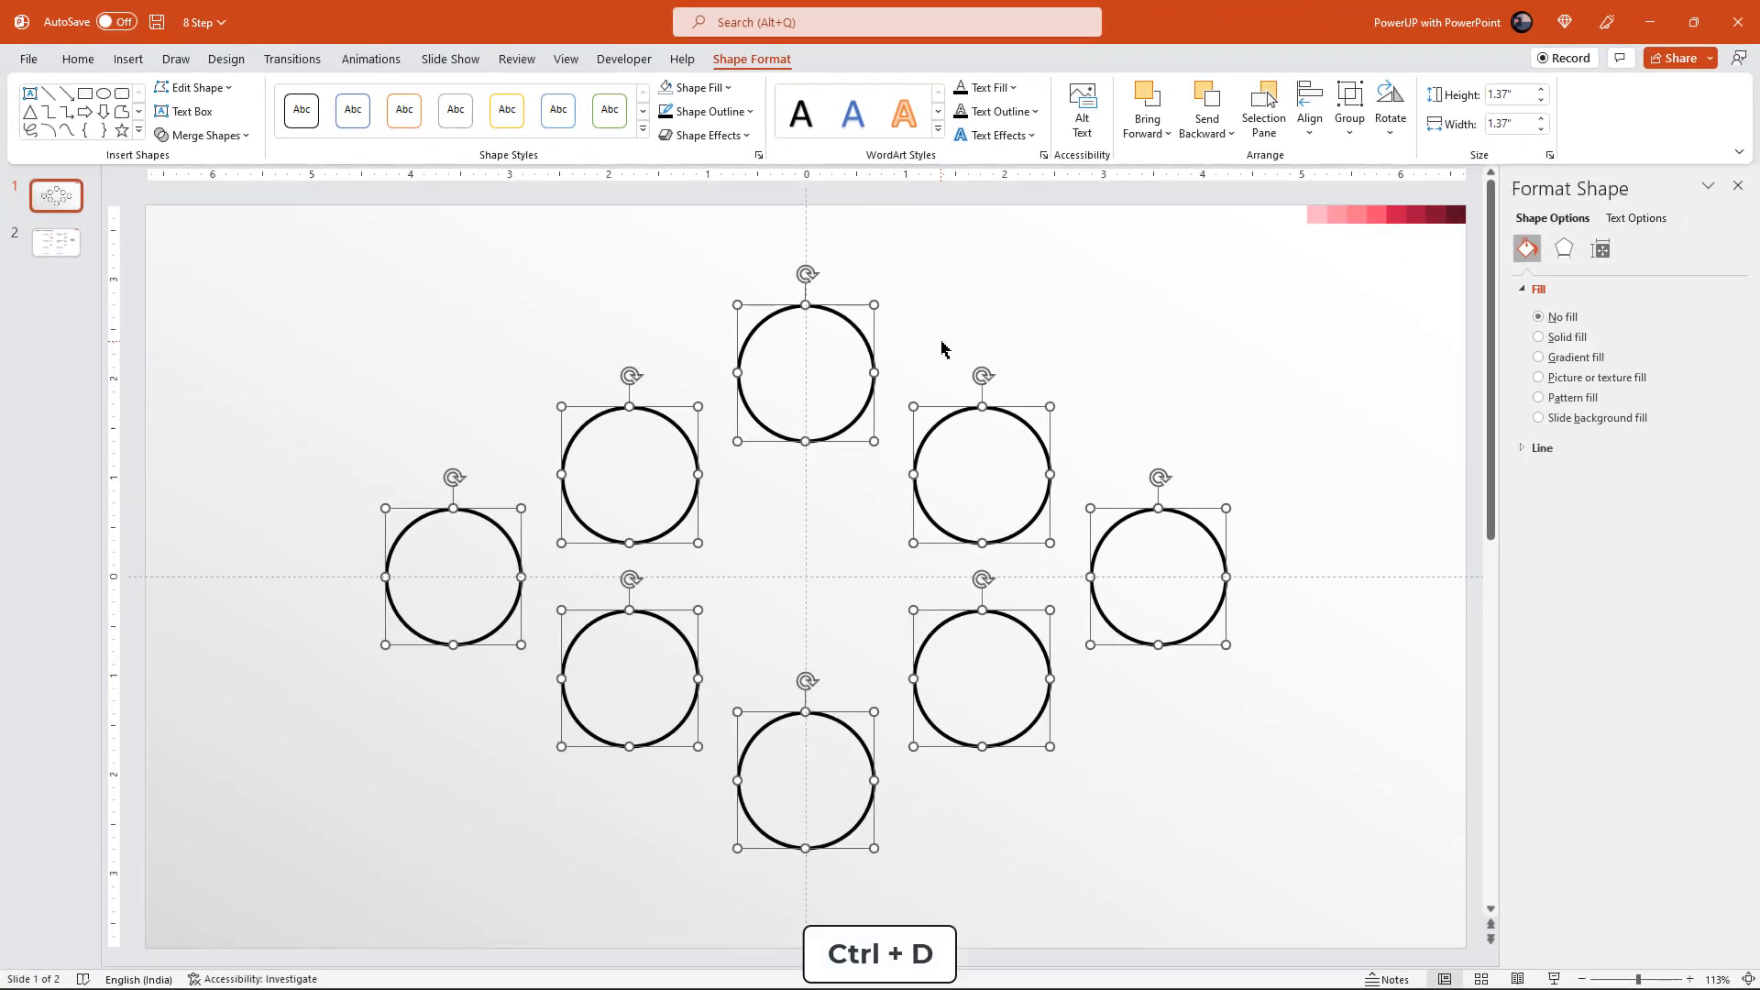
{"action": "key", "text": "ctrl+d"}
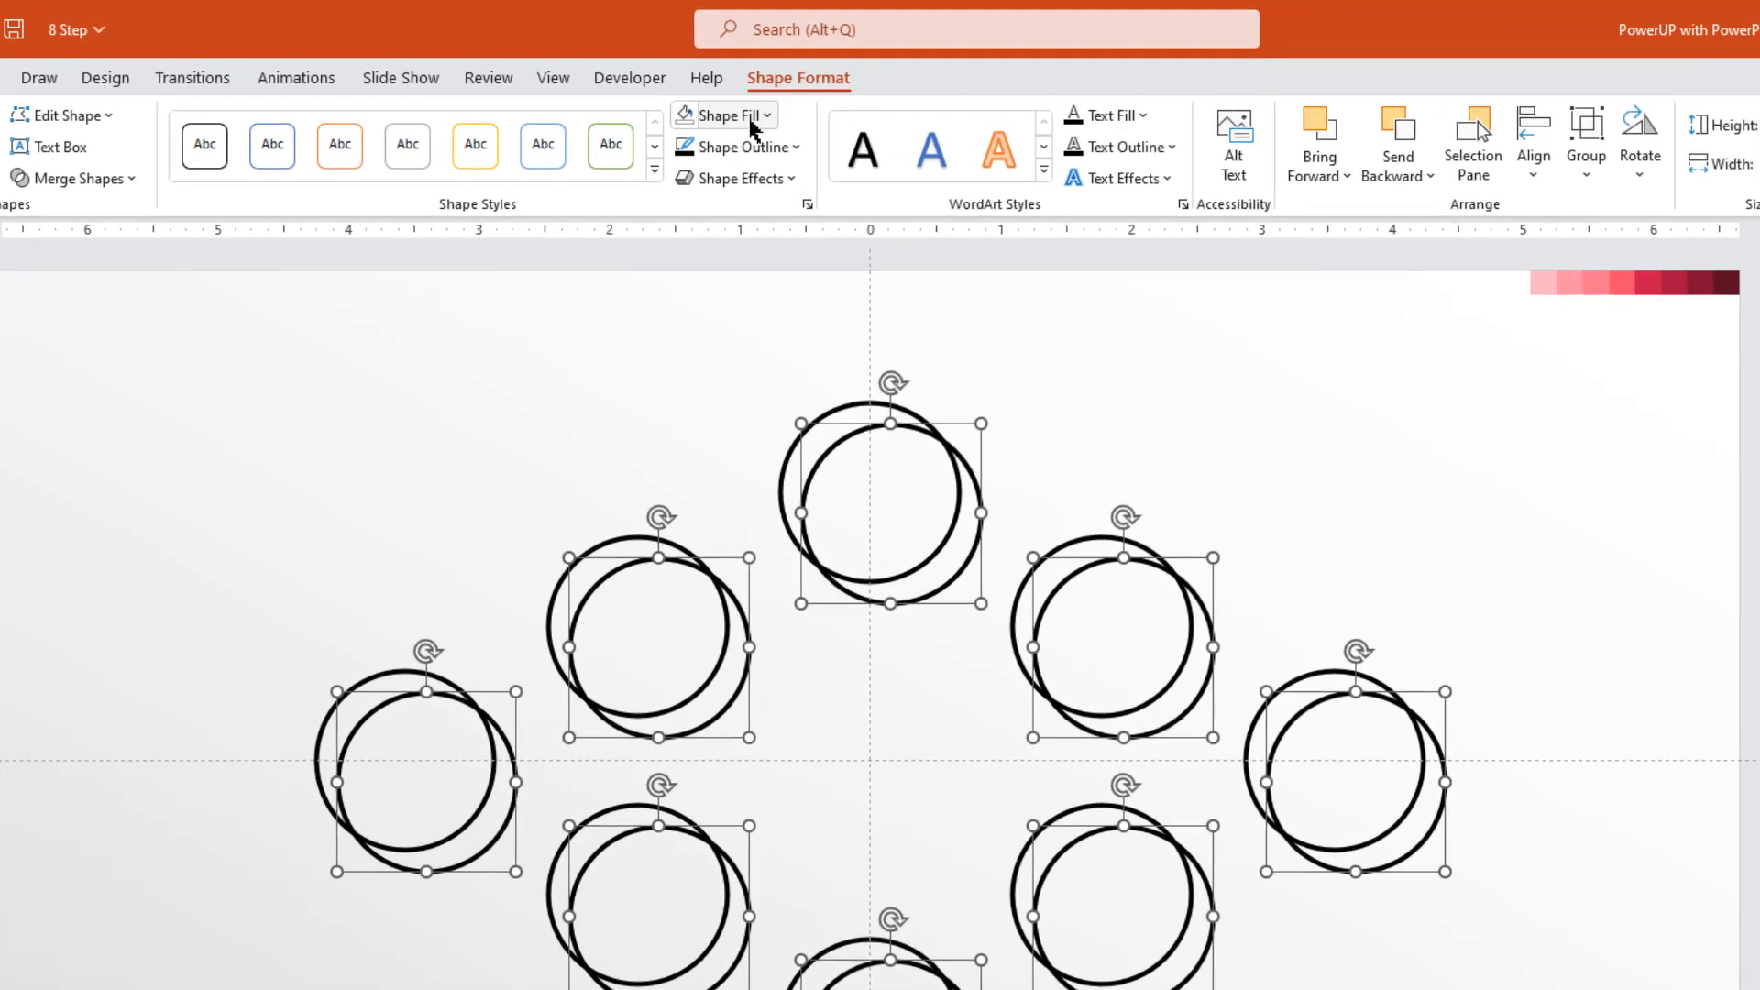
{"action": "left_click", "coordinate": [752, 127]}
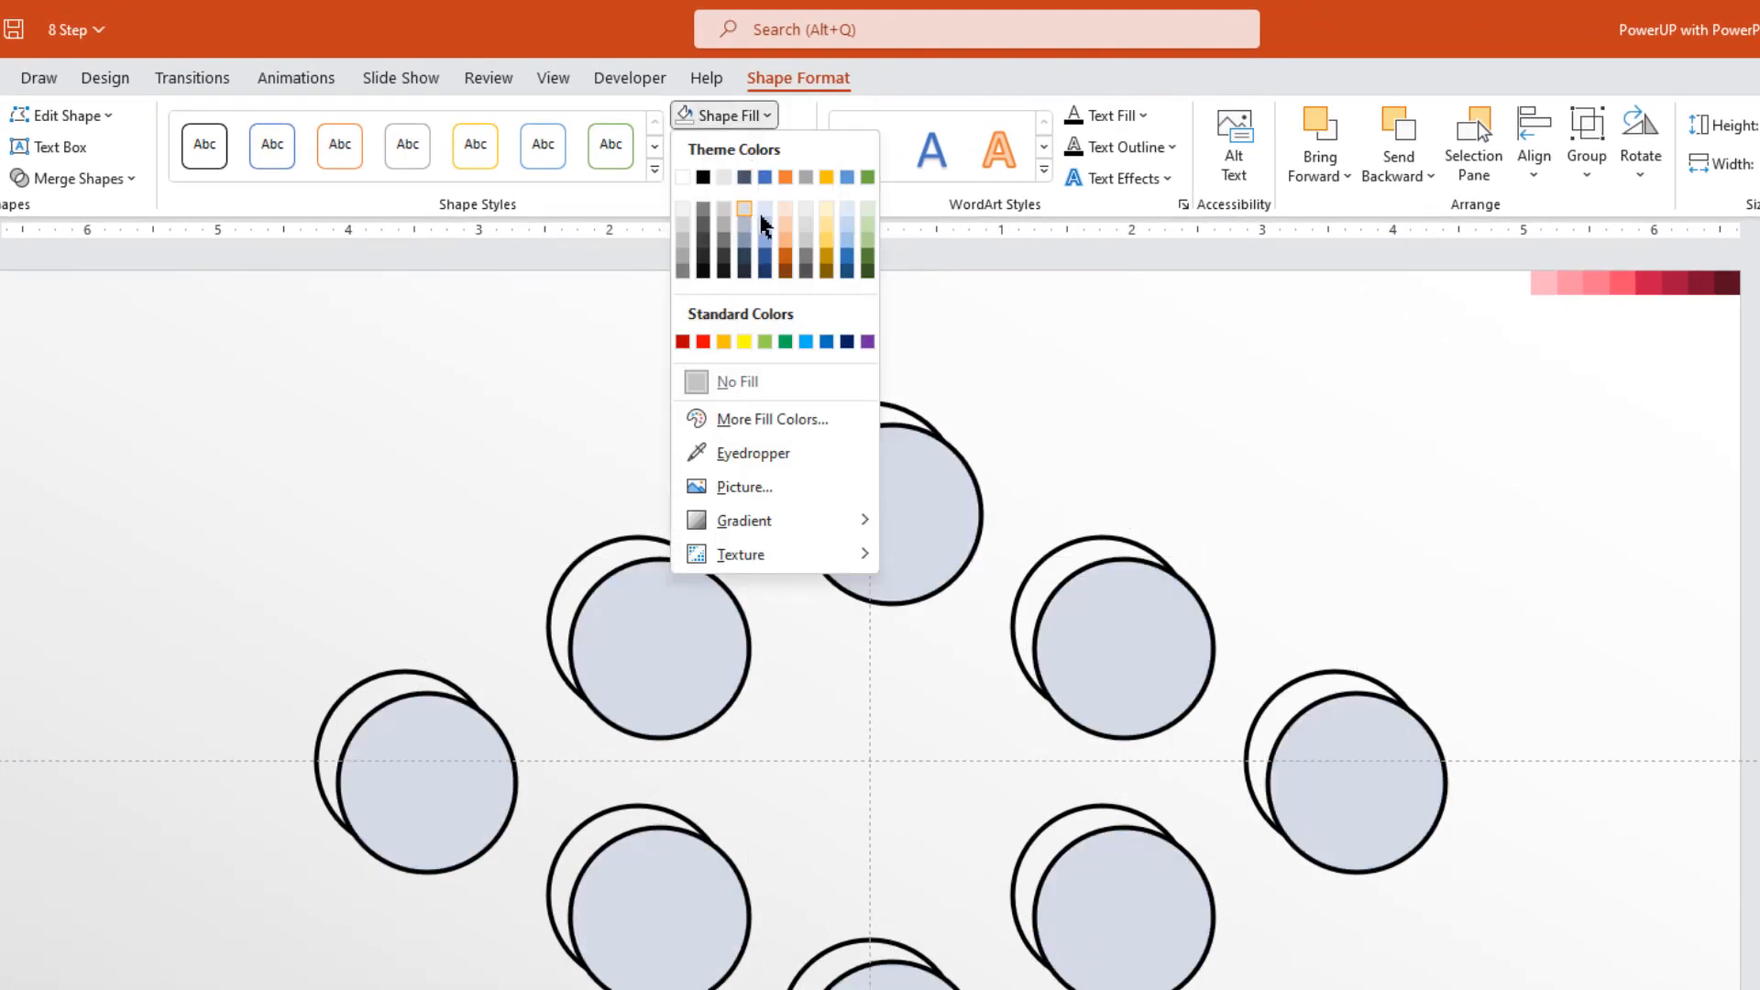
{"action": "left_click", "coordinate": [764, 220]}
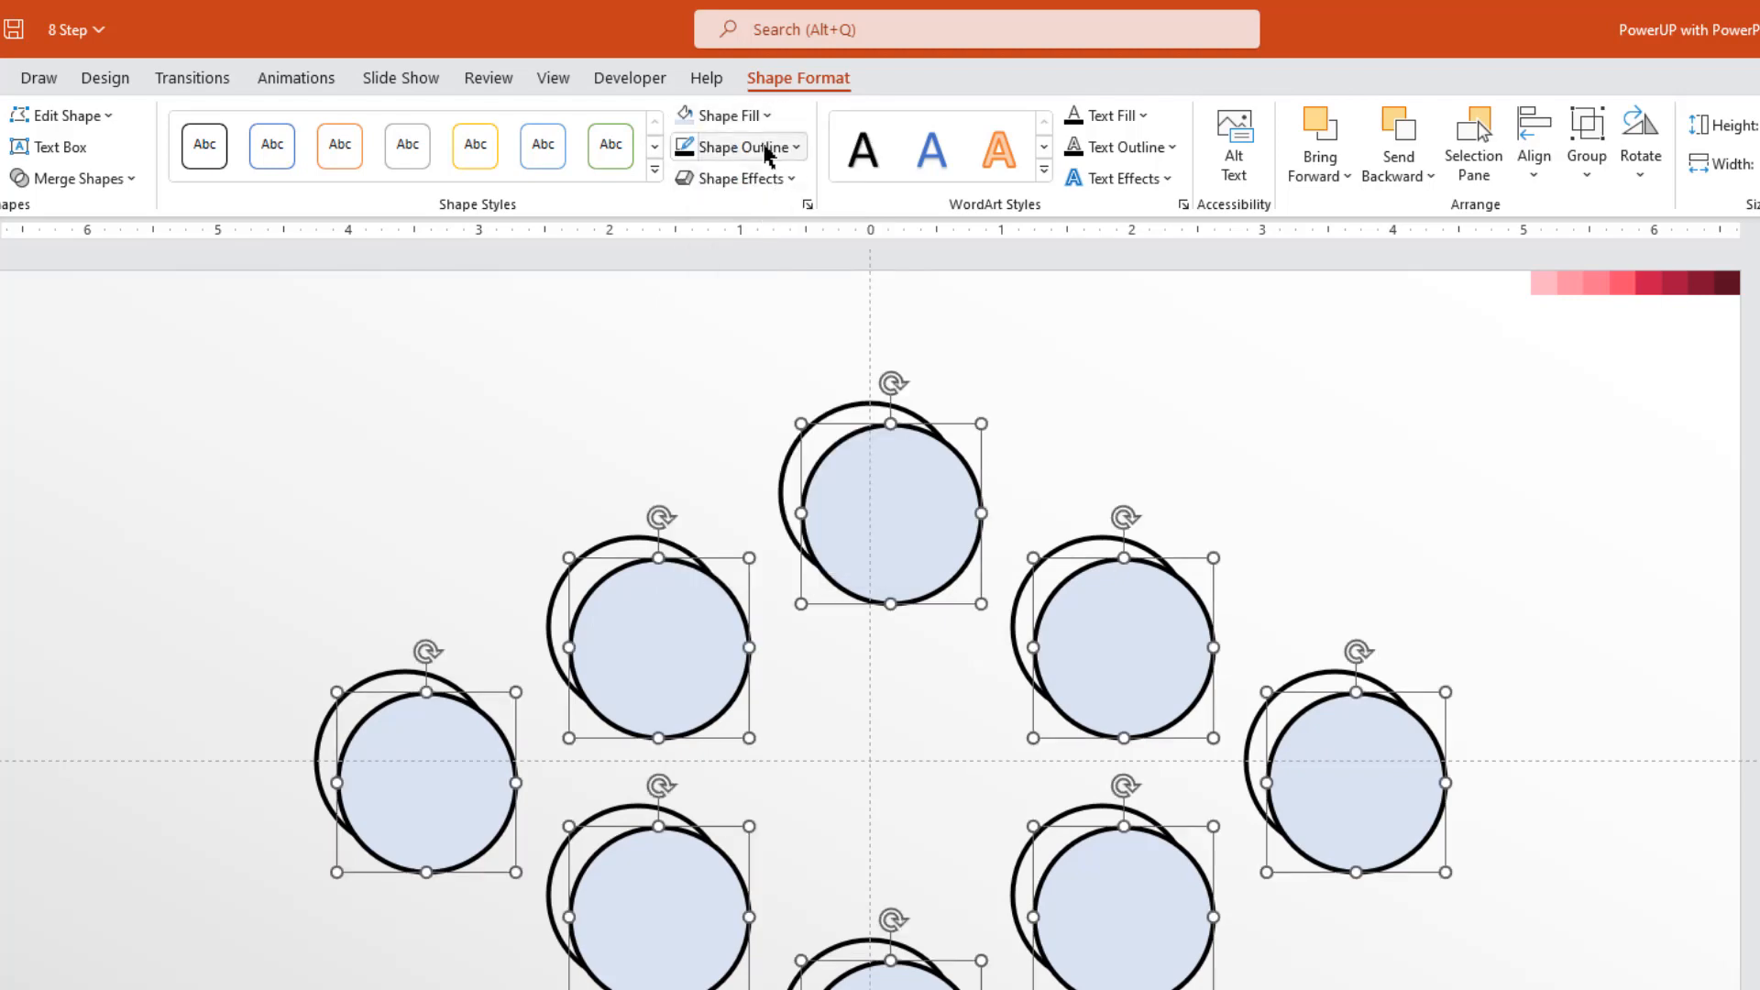
{"action": "left_click", "coordinate": [773, 148]}
{"action": "left_click", "coordinate": [744, 414]}
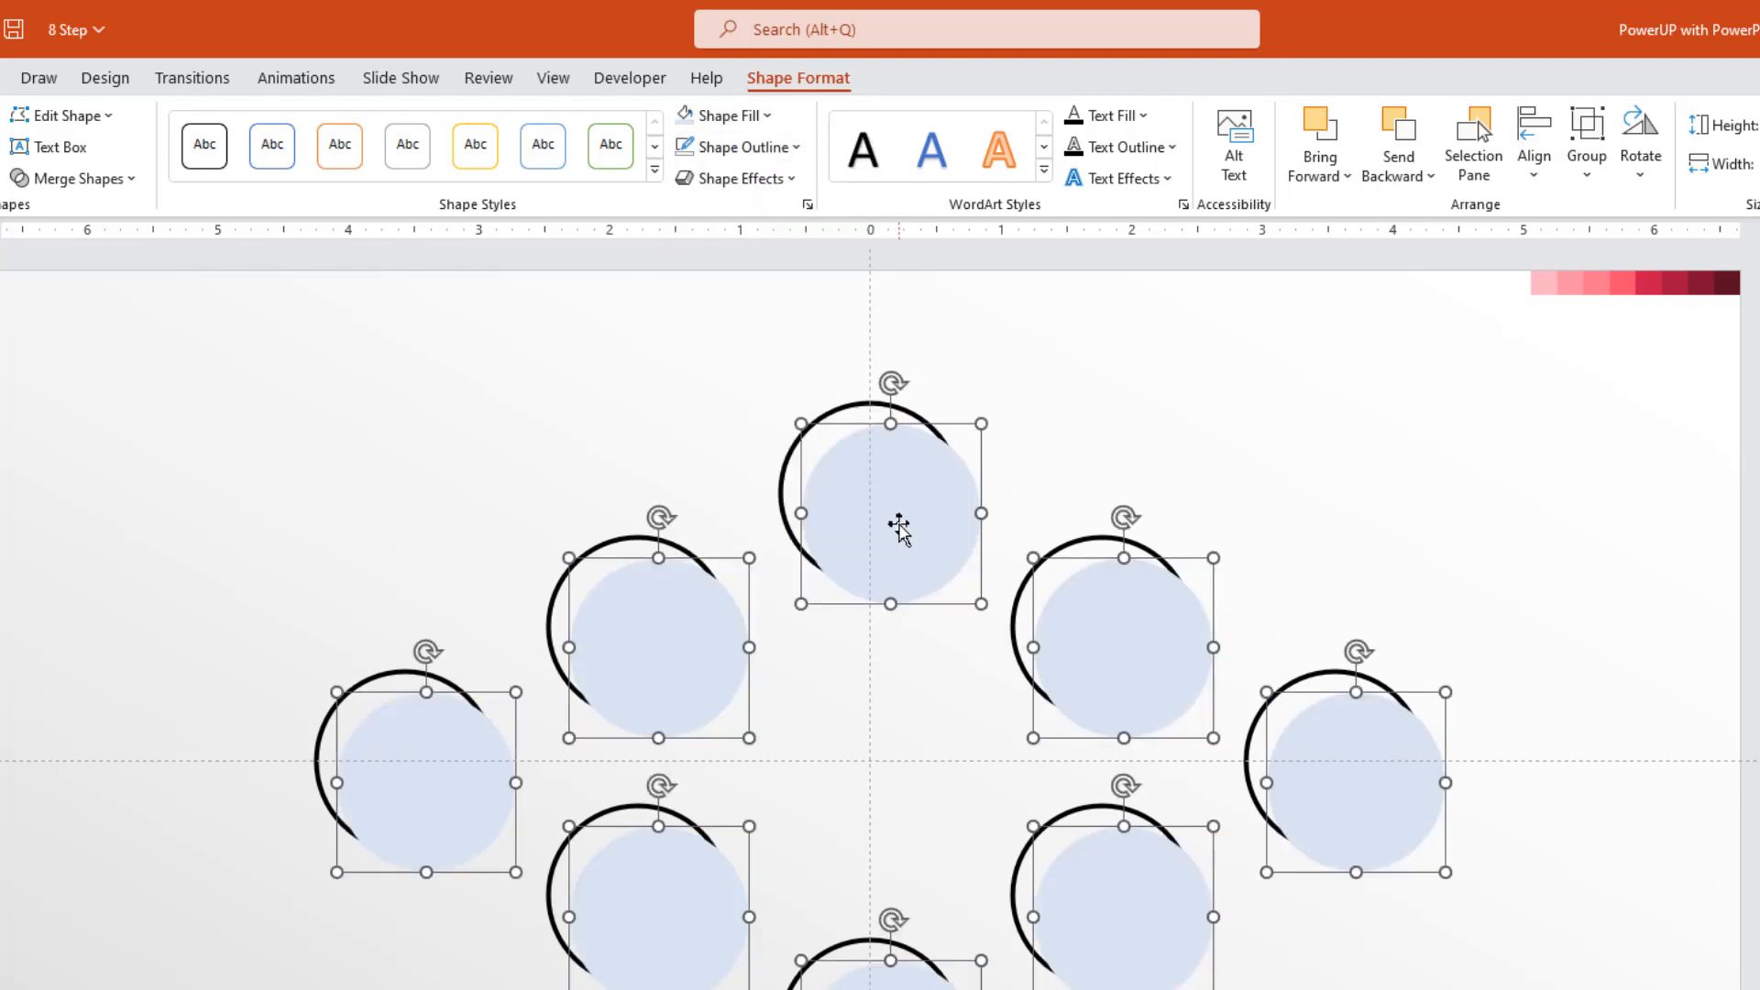
- Shrink the copies concentrically inside the black rings and give them a linear gradient fill at 315°
{"action": "left_click_drag", "start_coordinate": [896, 523], "coordinate": [883, 506]}
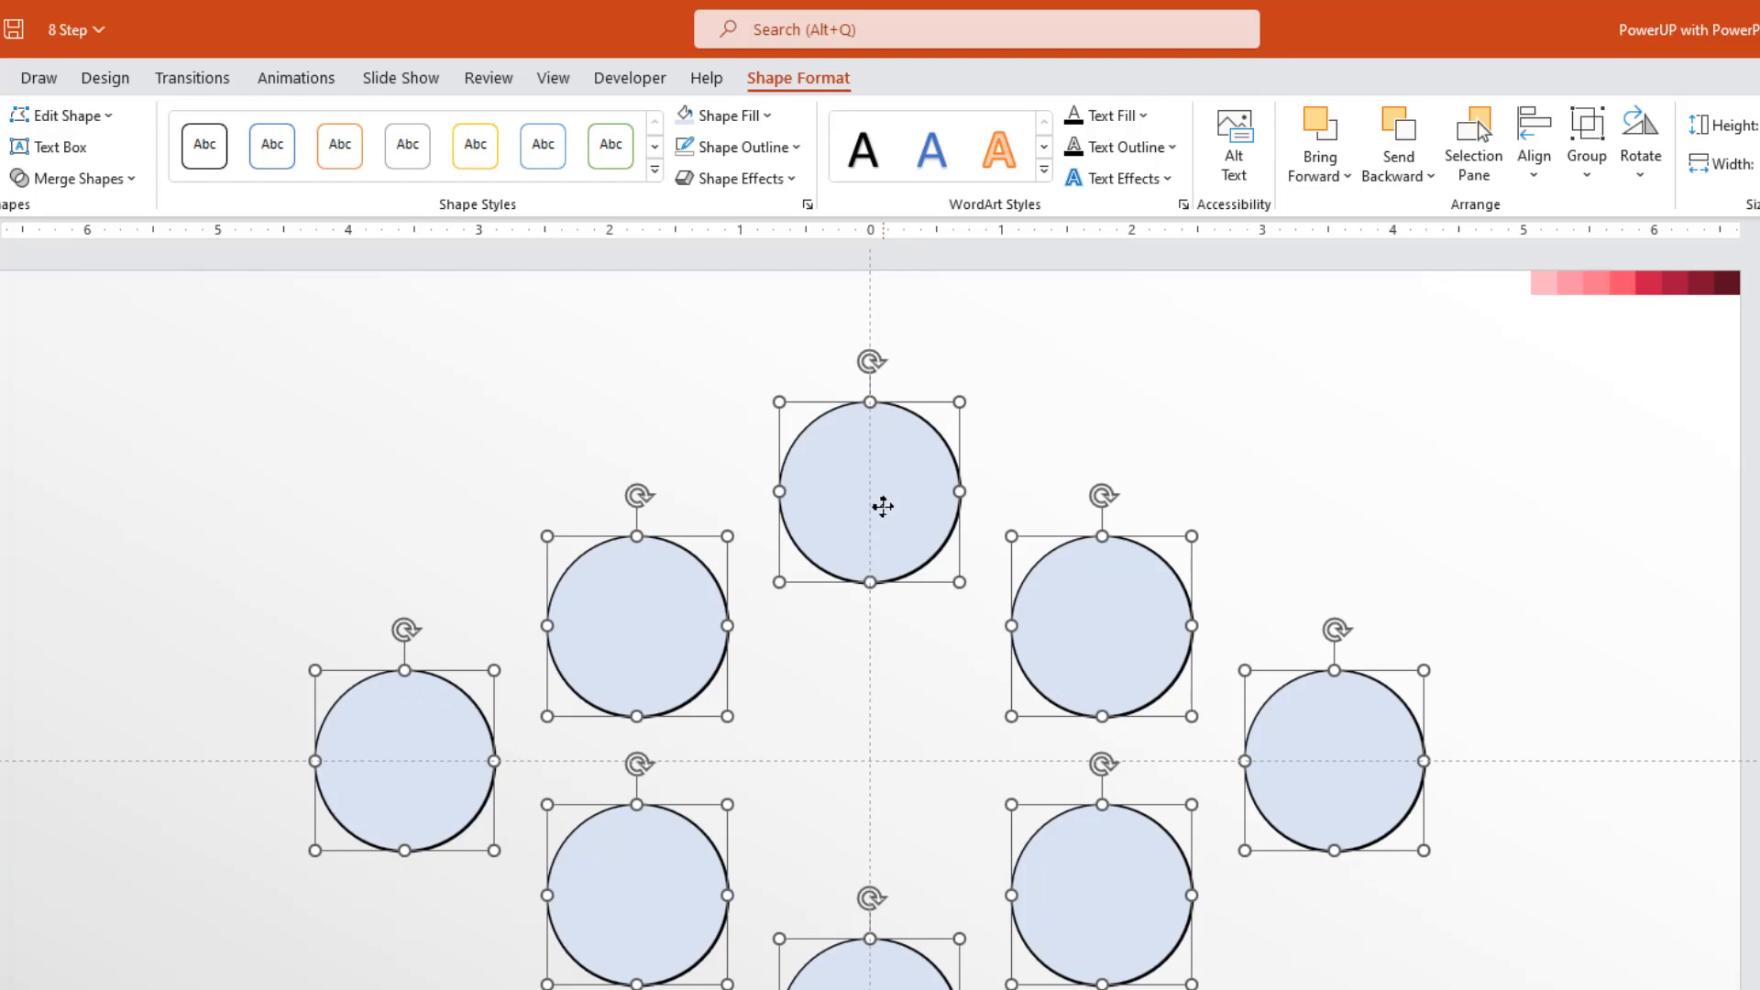
{"action": "left_click_drag", "start_coordinate": [960, 583], "coordinate": [937, 556]}
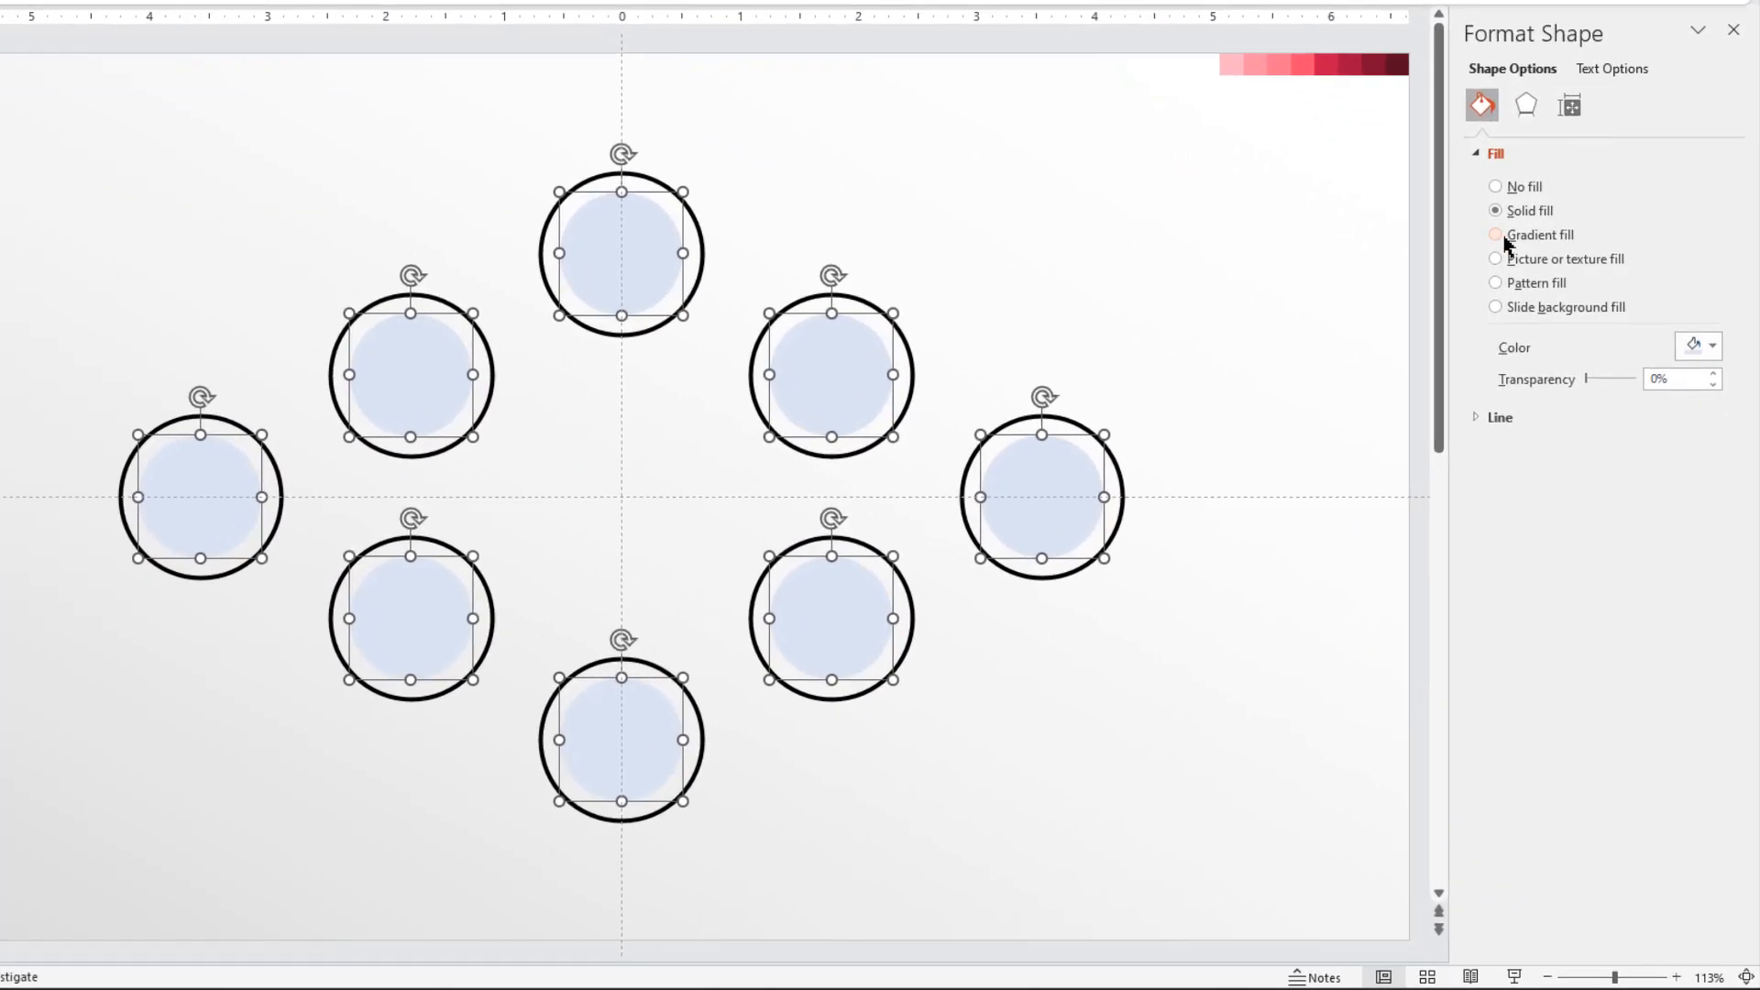
{"action": "left_click", "coordinate": [1540, 358]}
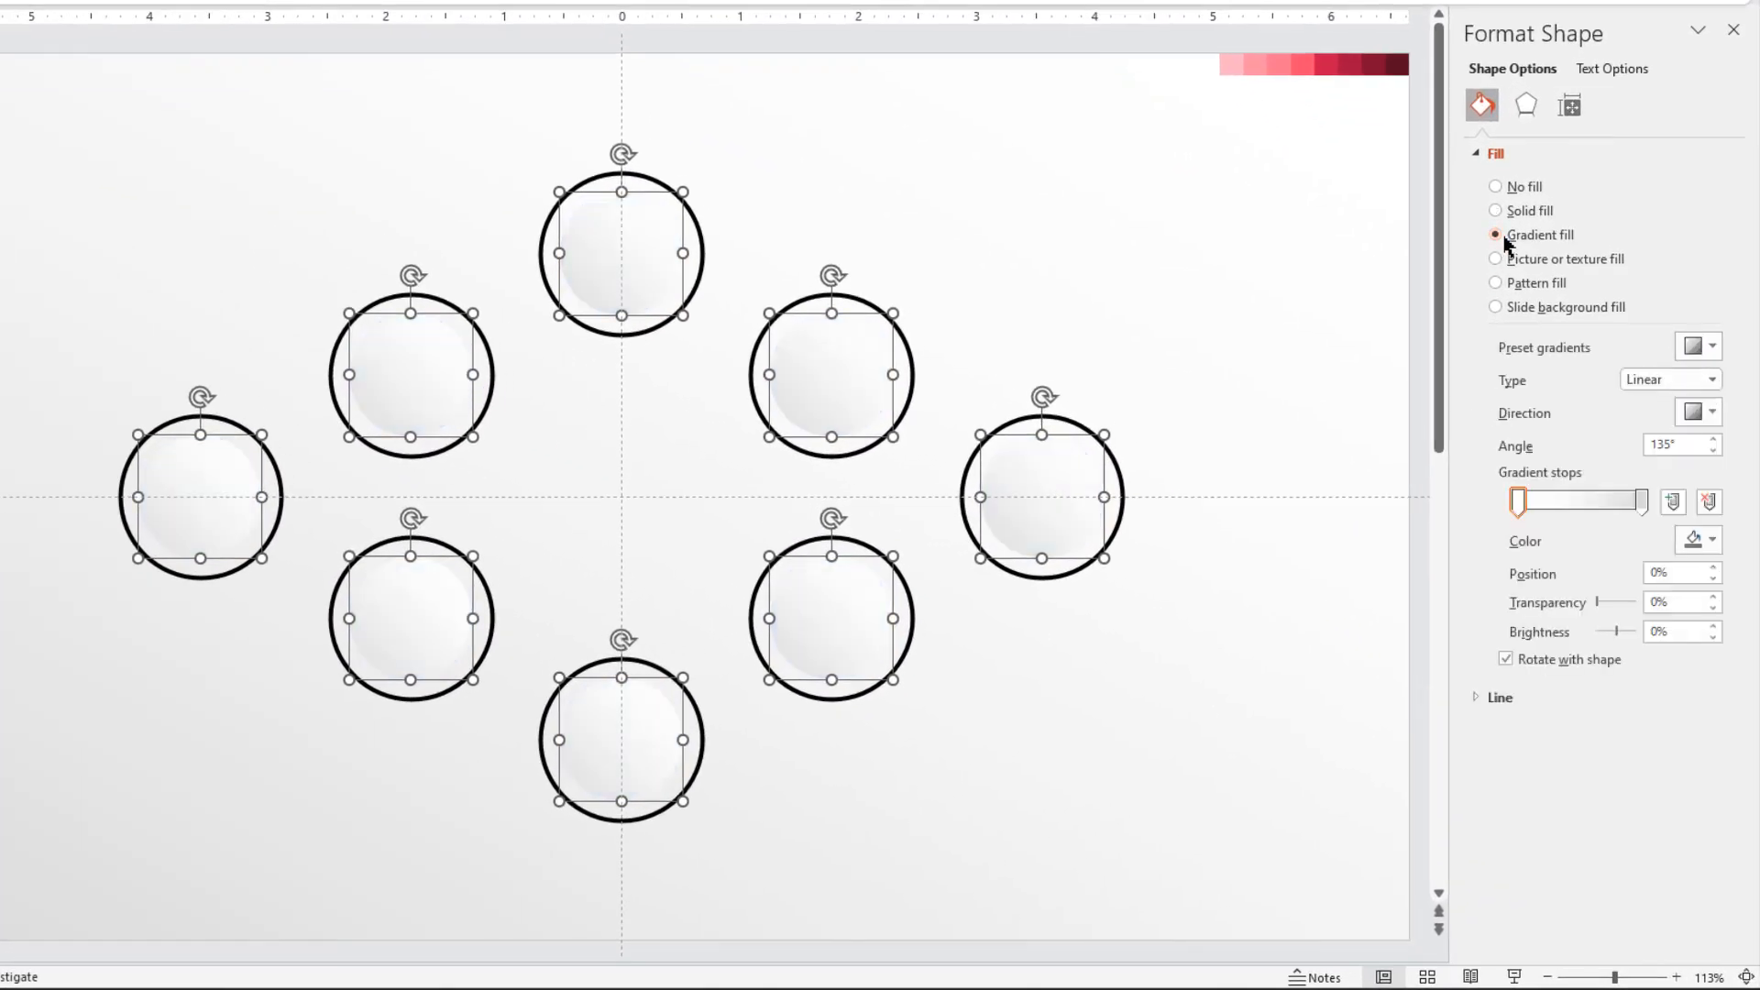
{"action": "left_click", "coordinate": [1701, 414]}
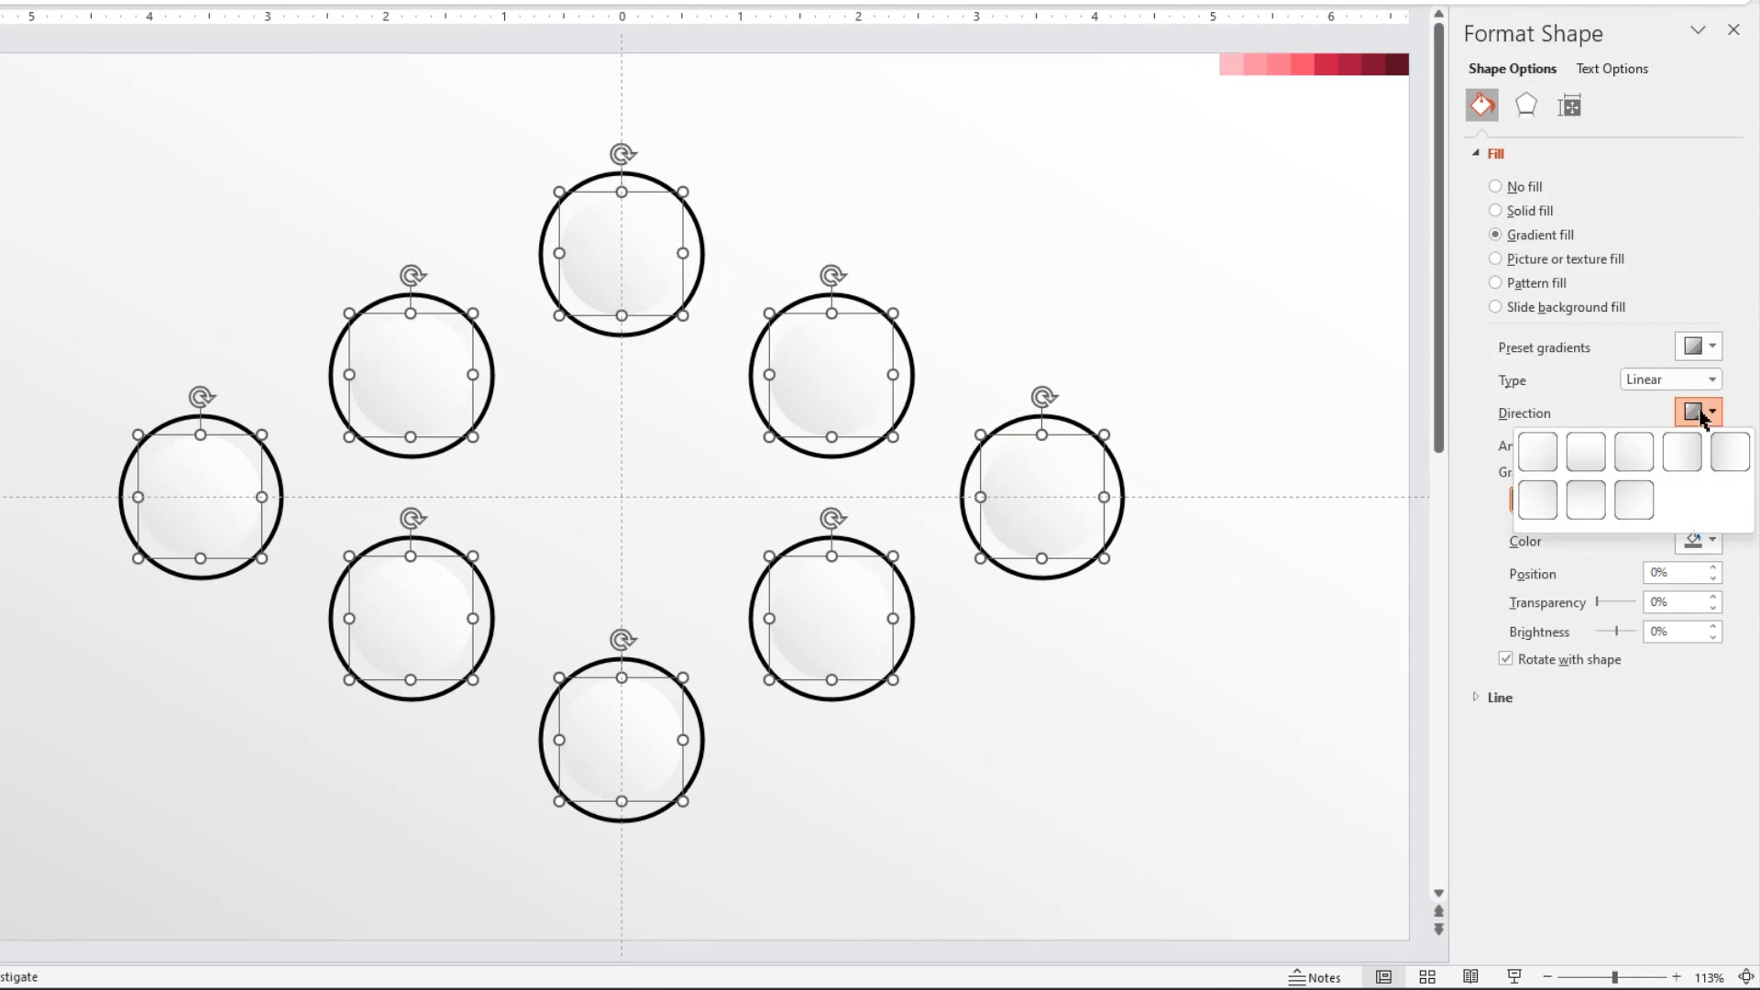
{"action": "left_click", "coordinate": [1538, 501]}
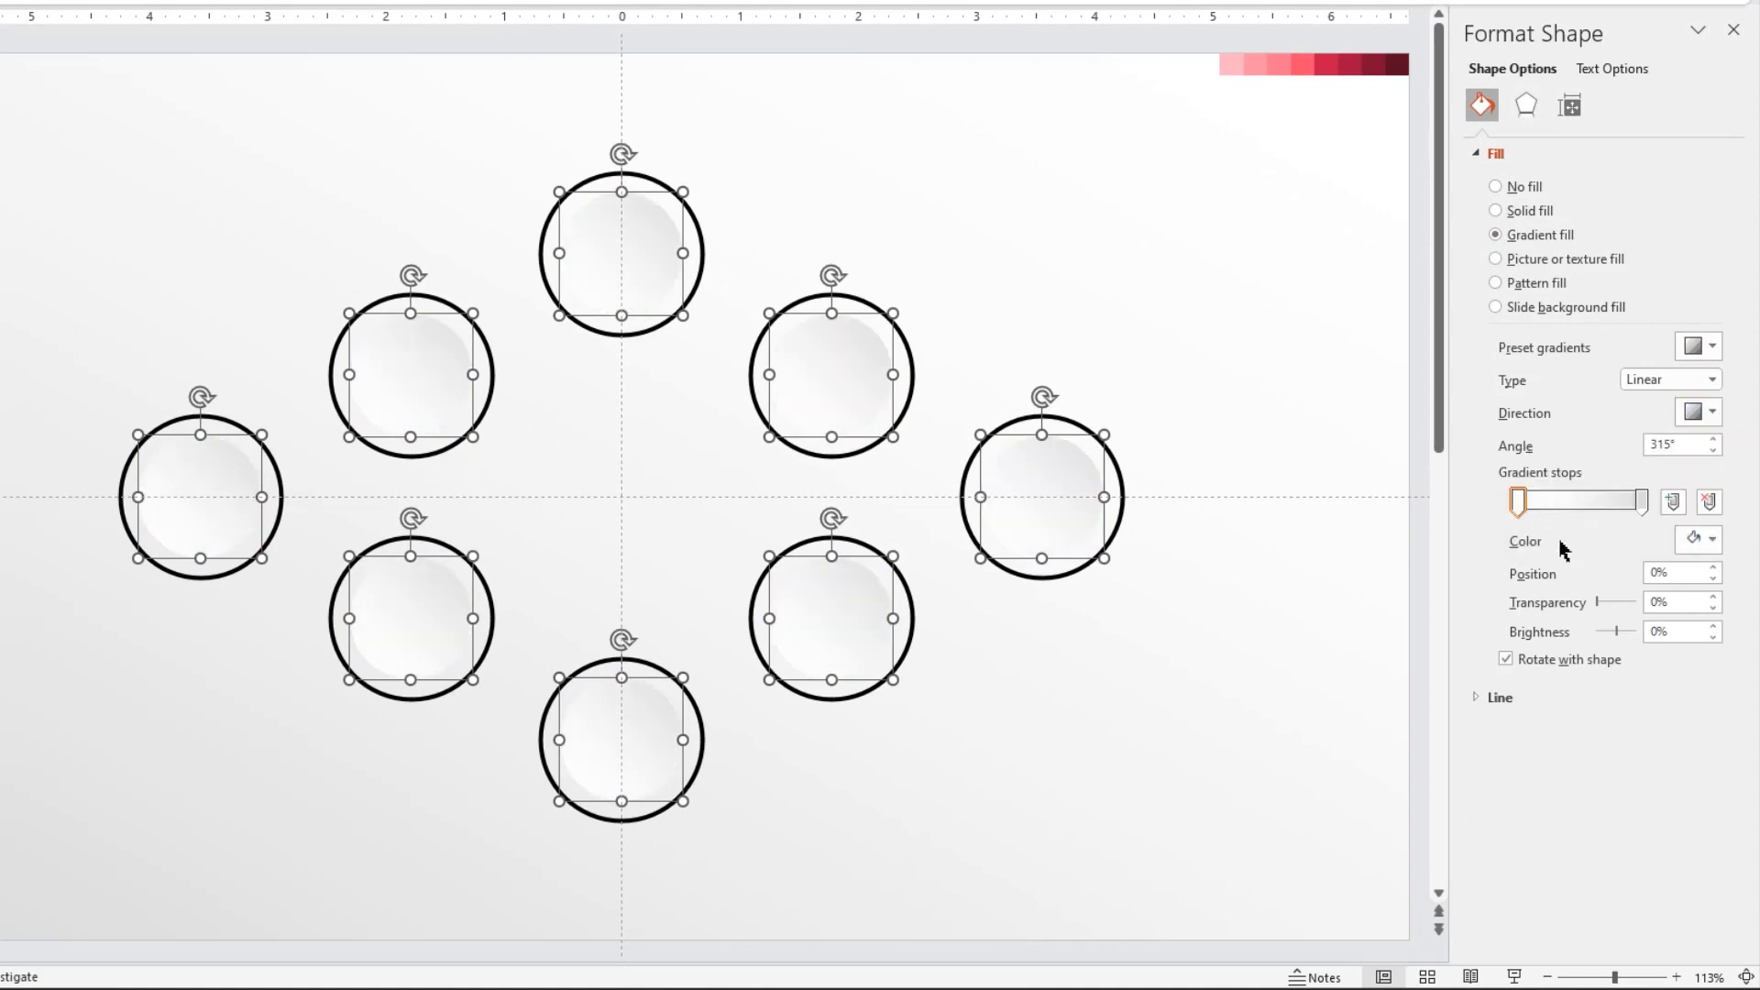
- Apply a linear gradient line at 135° to the inner circles, reduced to two stops at the ends of the gradient
{"action": "left_click", "coordinate": [1480, 700]}
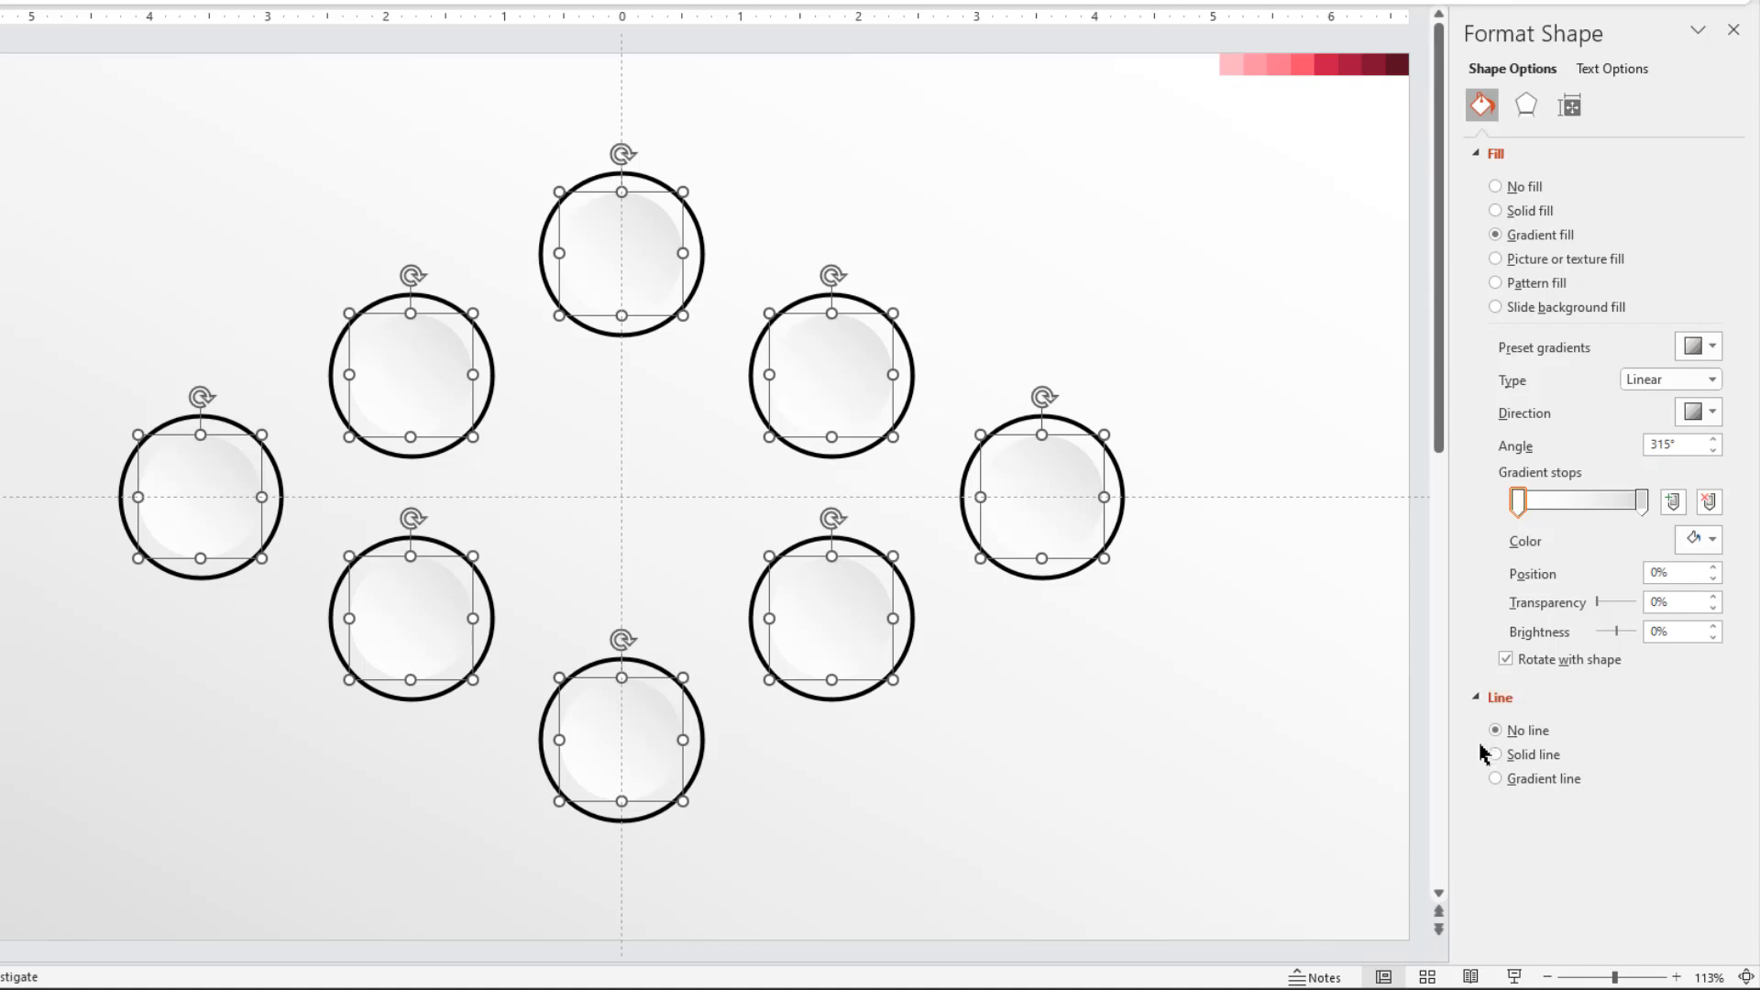
{"action": "left_click", "coordinate": [1496, 780]}
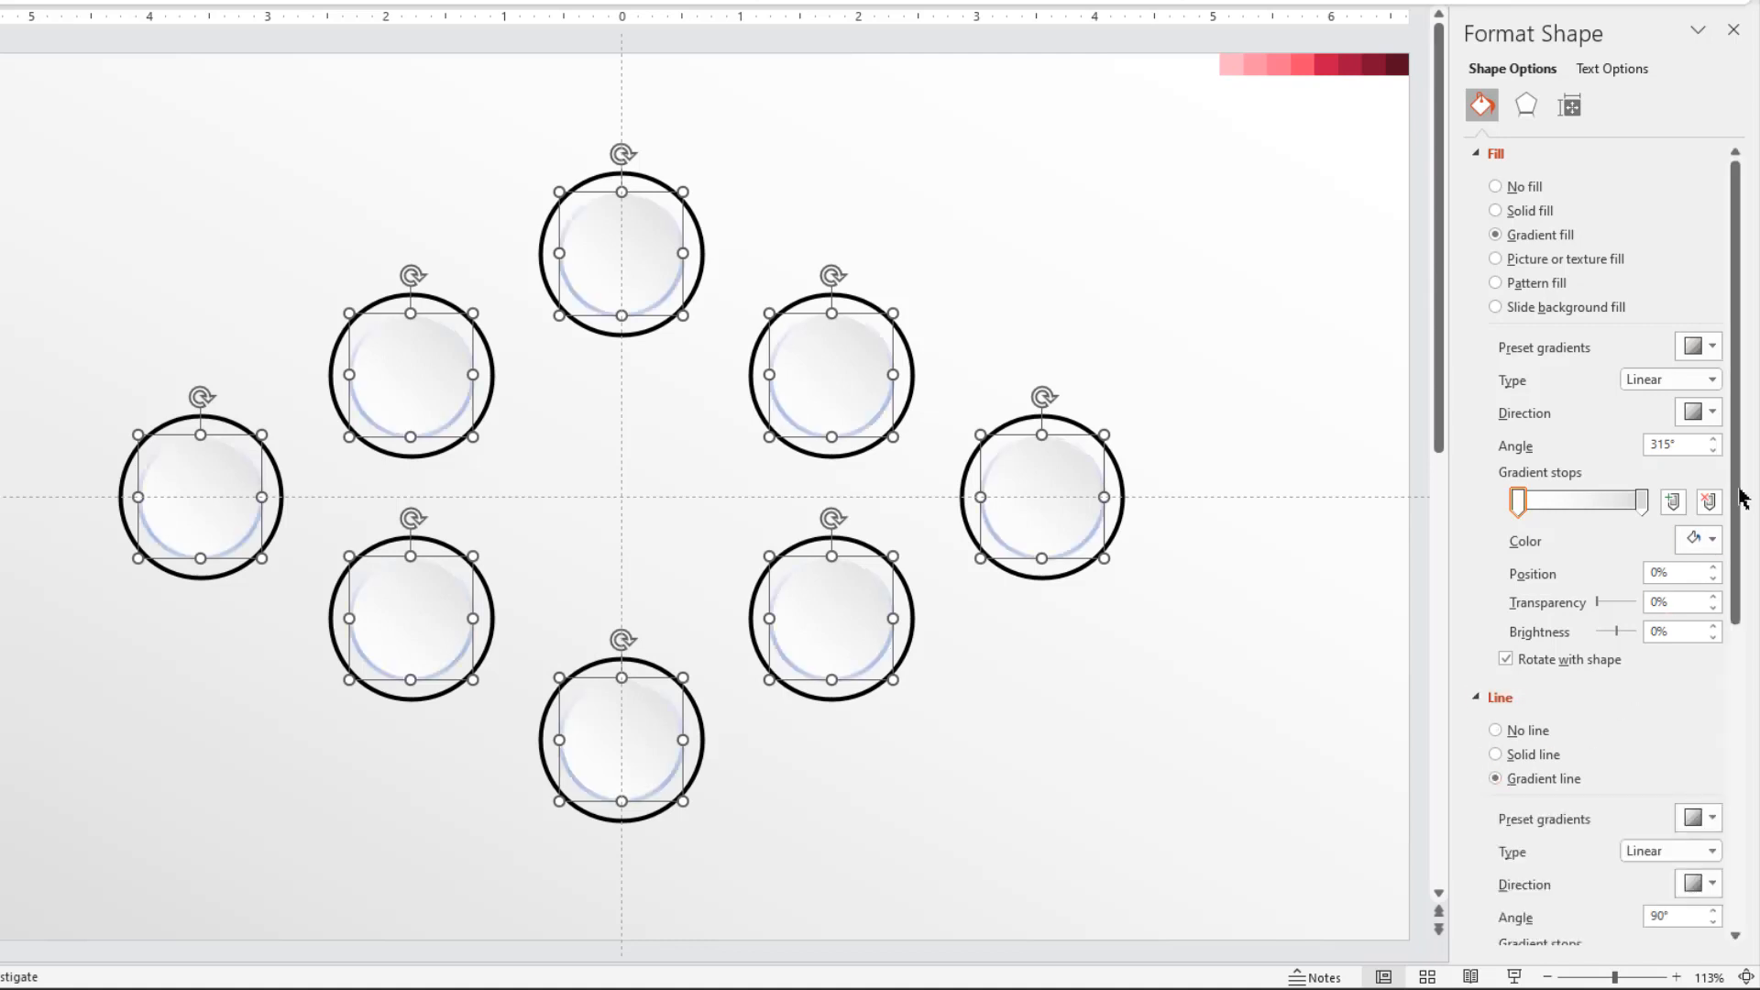
{"action": "left_click_drag", "start_coordinate": [1741, 495], "coordinate": [1743, 759]}
{"action": "left_click", "coordinate": [1646, 527]}
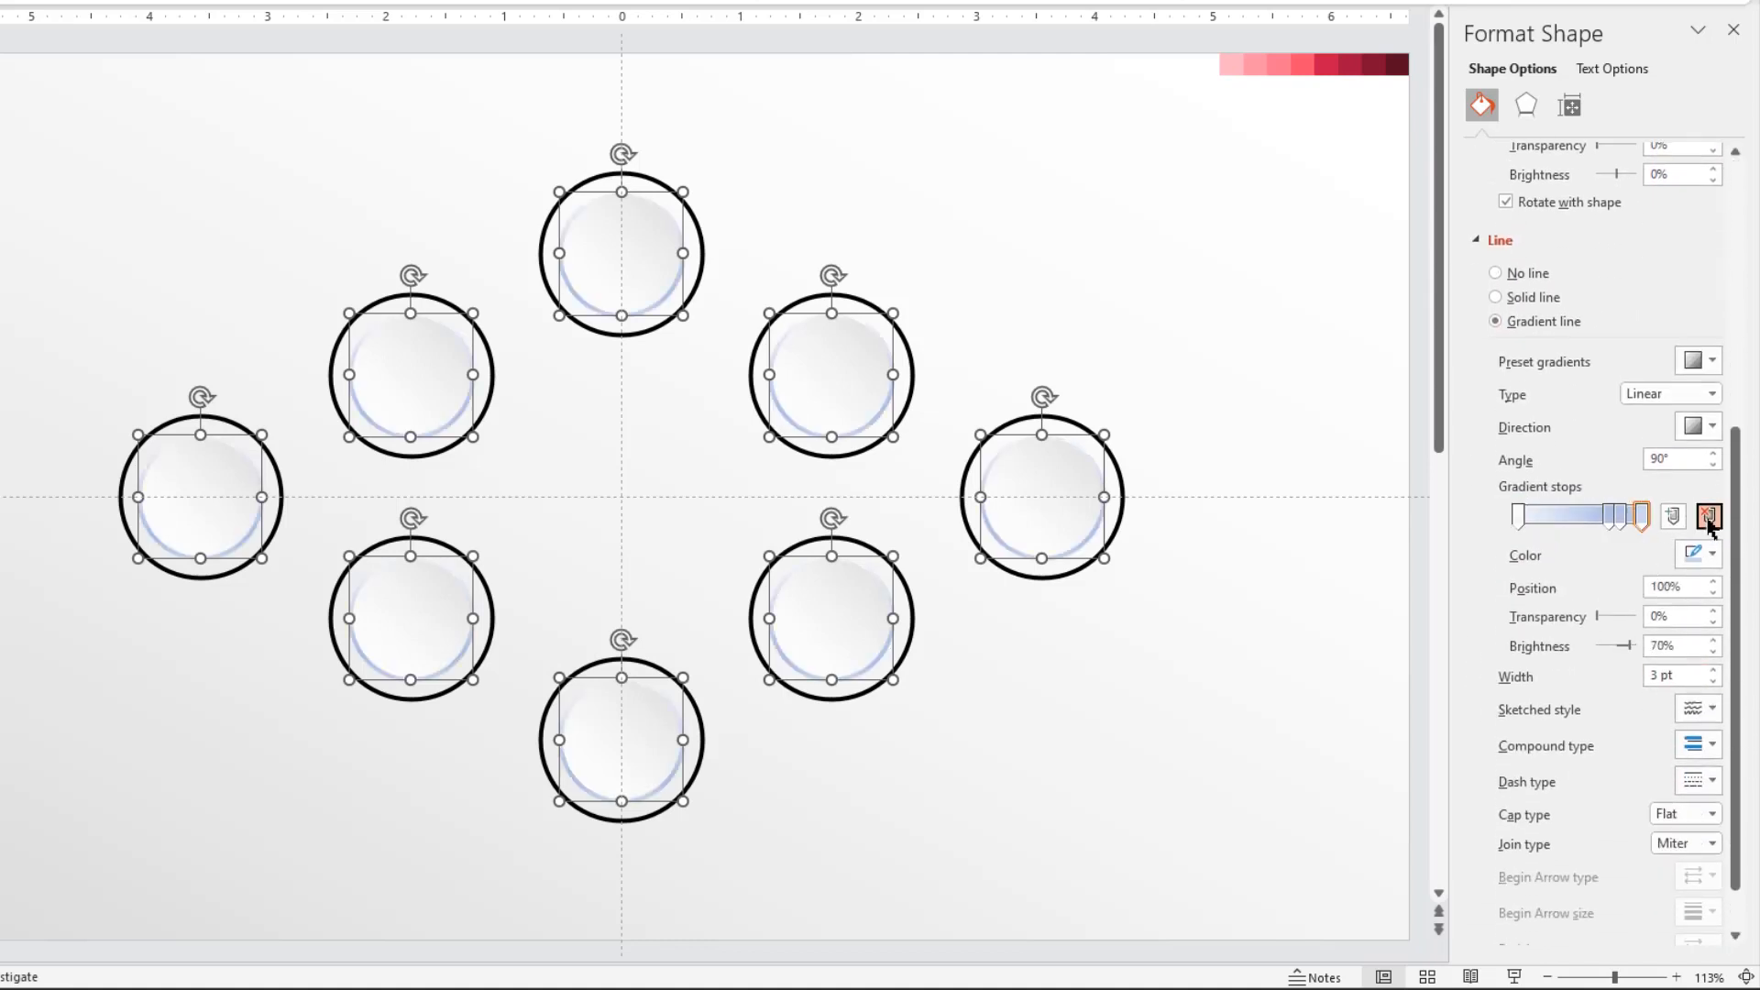
{"action": "left_click", "coordinate": [1708, 520]}
{"action": "left_click", "coordinate": [1708, 520]}
{"action": "left_click_drag", "start_coordinate": [1611, 518], "coordinate": [1656, 521]}
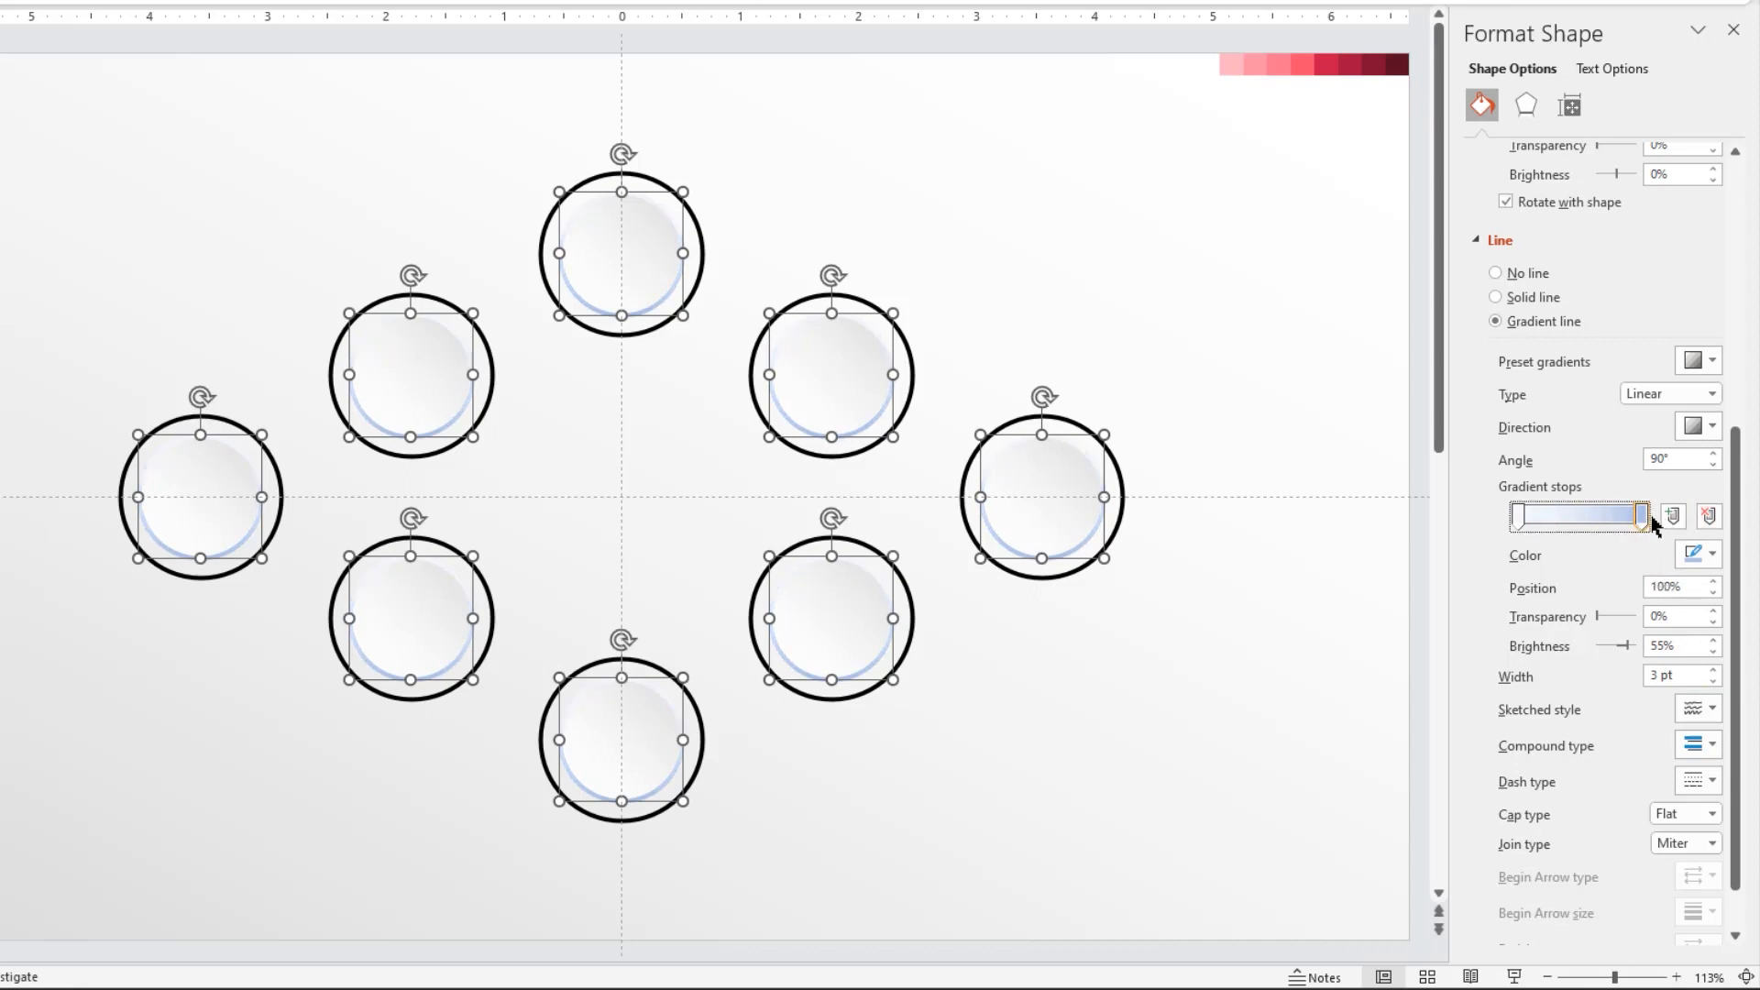
{"action": "left_click", "coordinate": [1709, 428]}
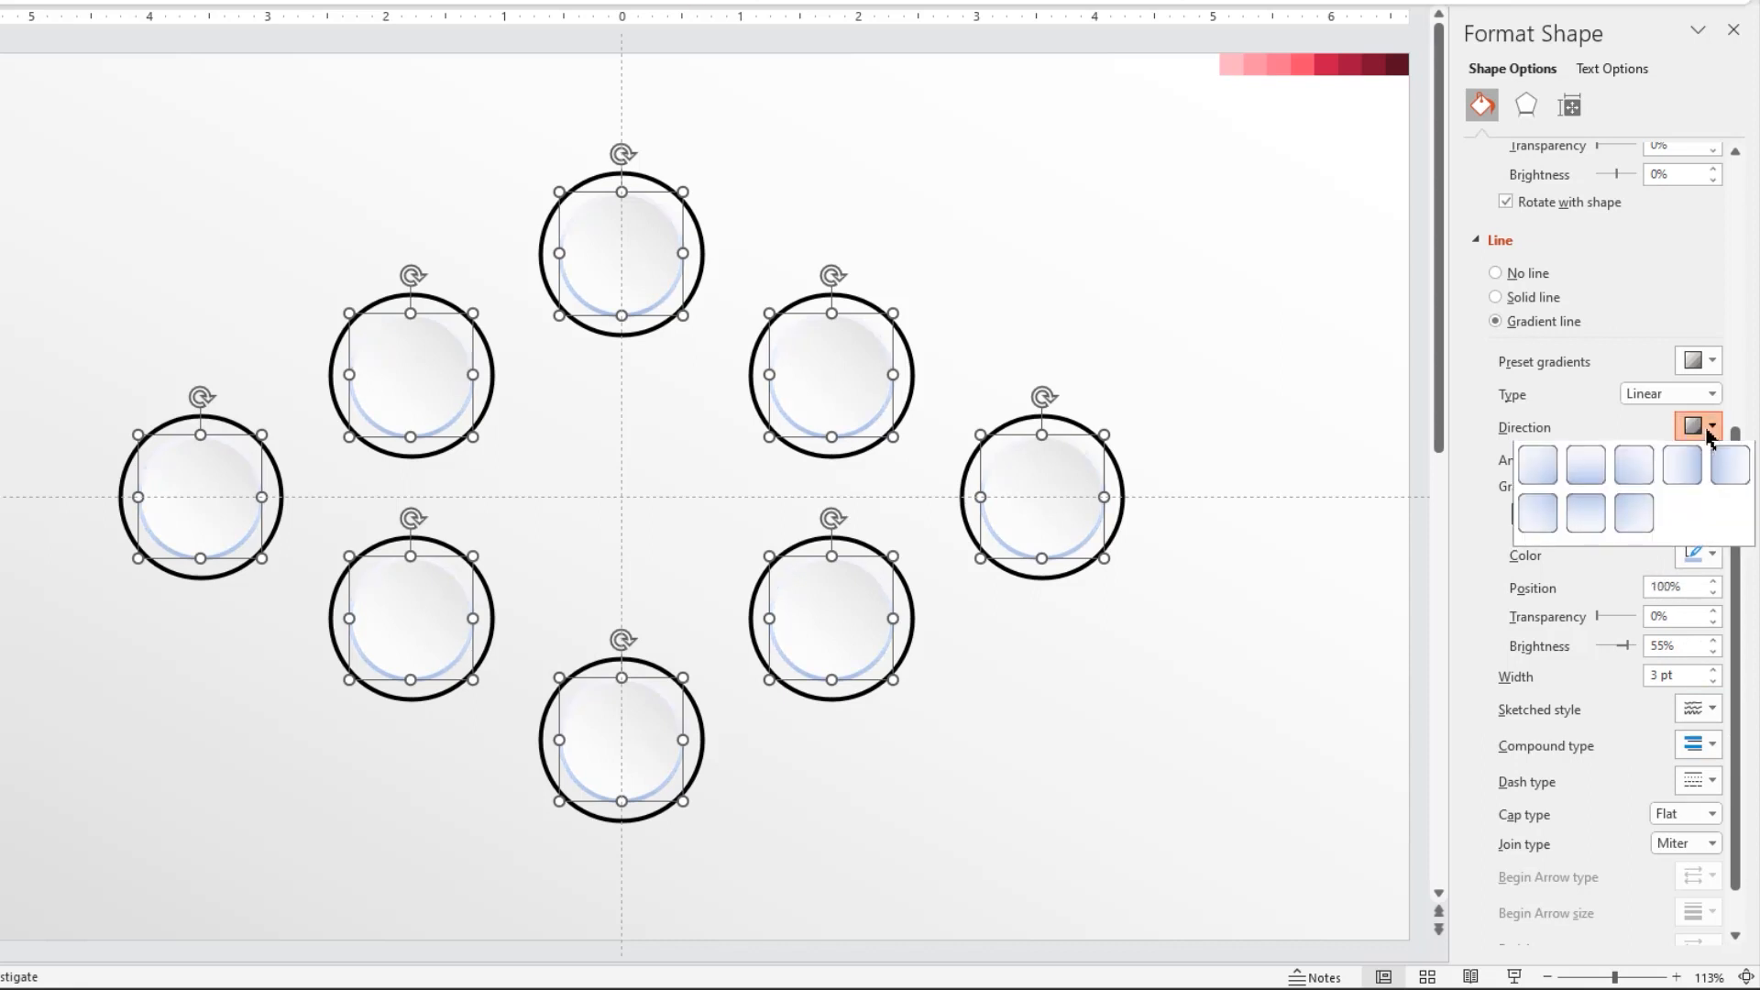
{"action": "left_click", "coordinate": [1637, 467]}
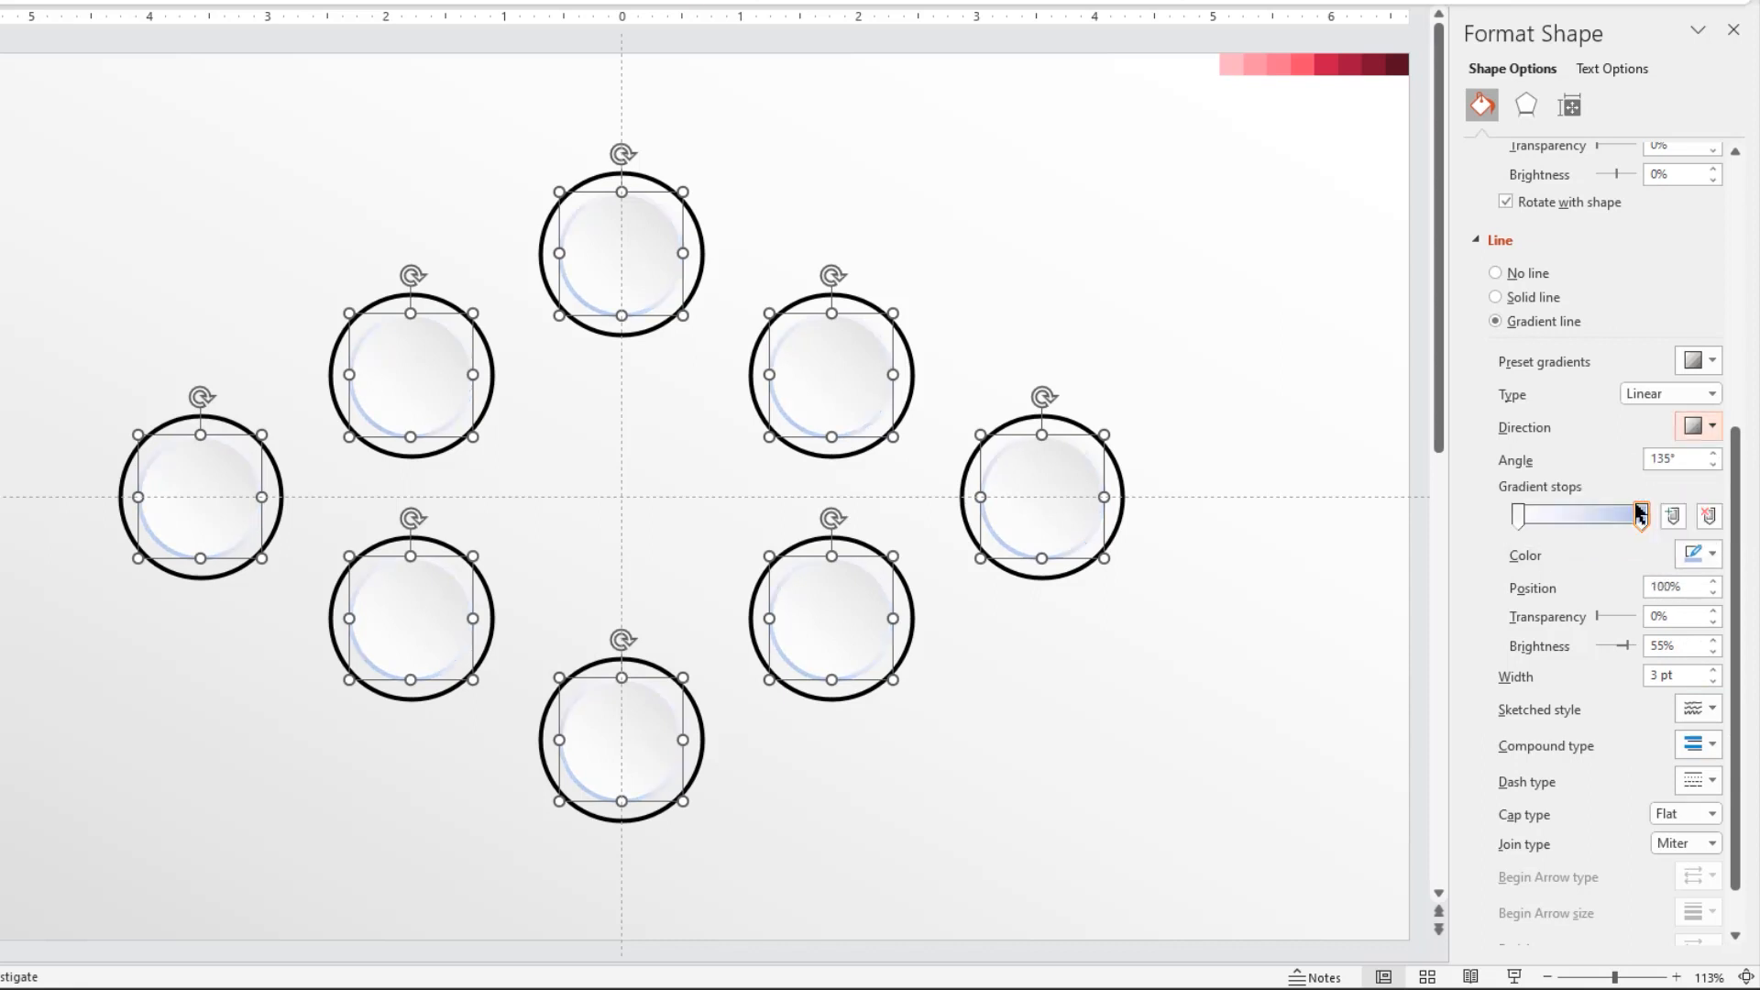
- Colour the first stop of the inner circles' gradient line white and the last stop white darkened by 15%
{"action": "left_click", "coordinate": [1520, 517]}
{"action": "left_click", "coordinate": [1697, 554]}
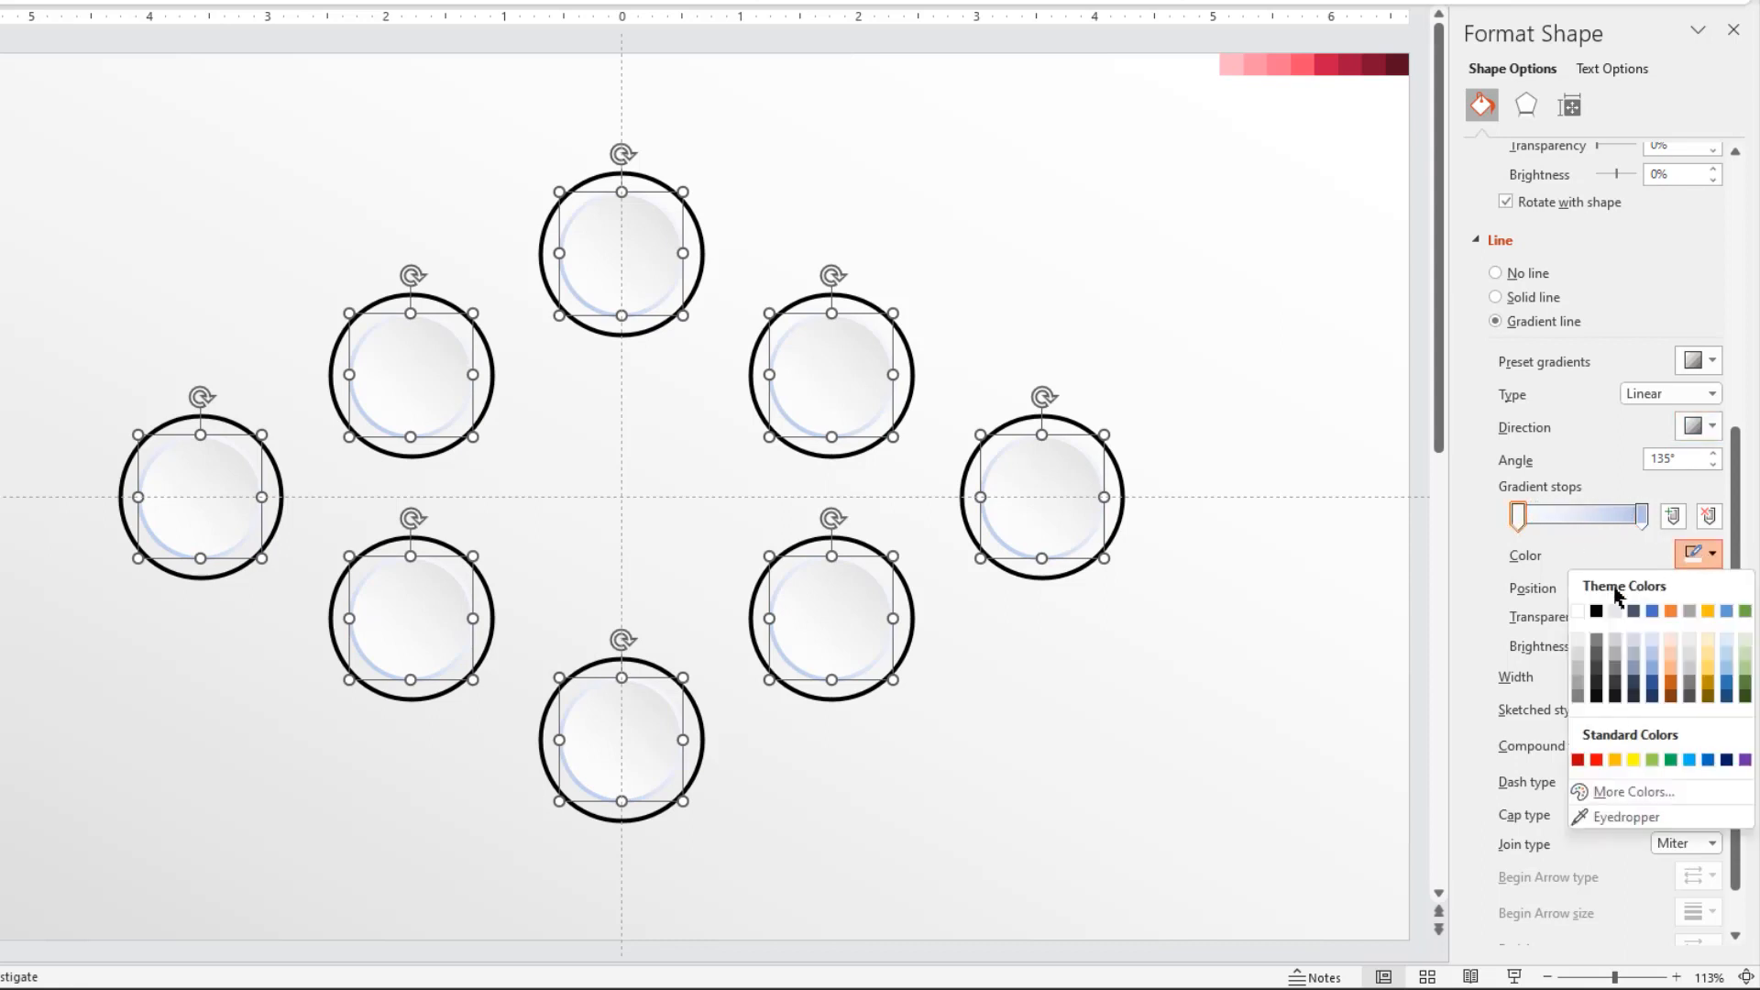
{"action": "left_click", "coordinate": [1577, 612]}
{"action": "left_click", "coordinate": [1642, 517]}
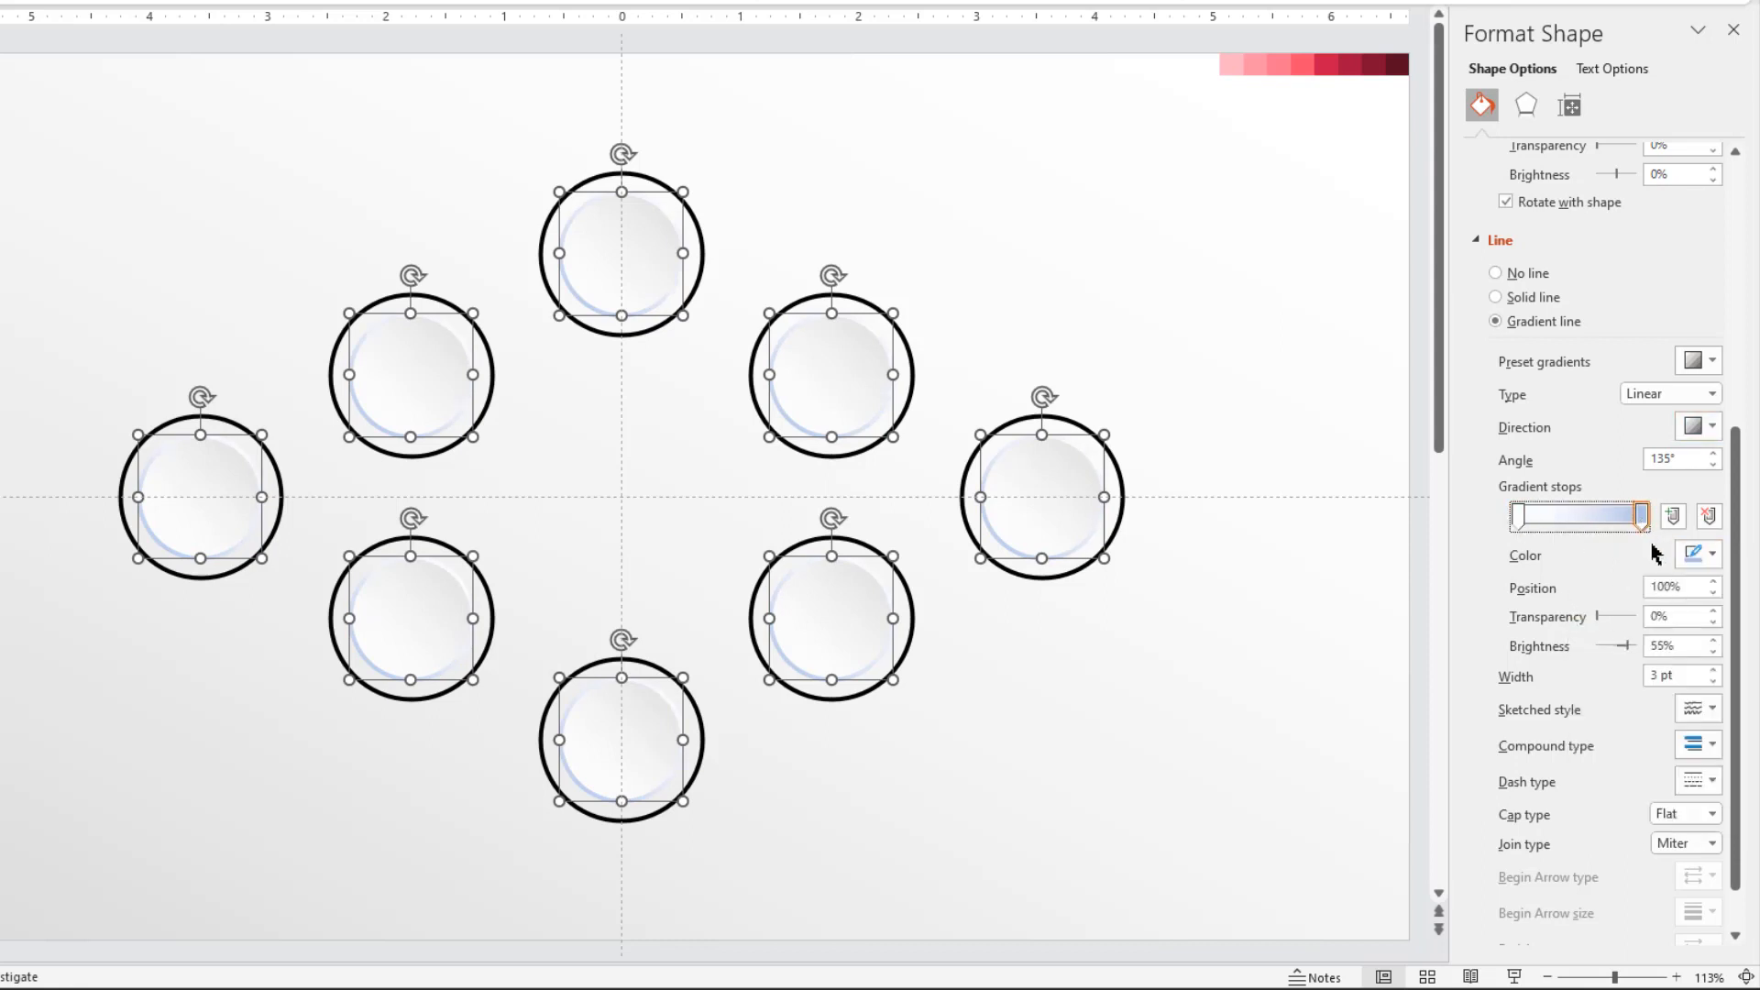
{"action": "left_click", "coordinate": [1698, 554]}
{"action": "left_click", "coordinate": [1580, 654]}
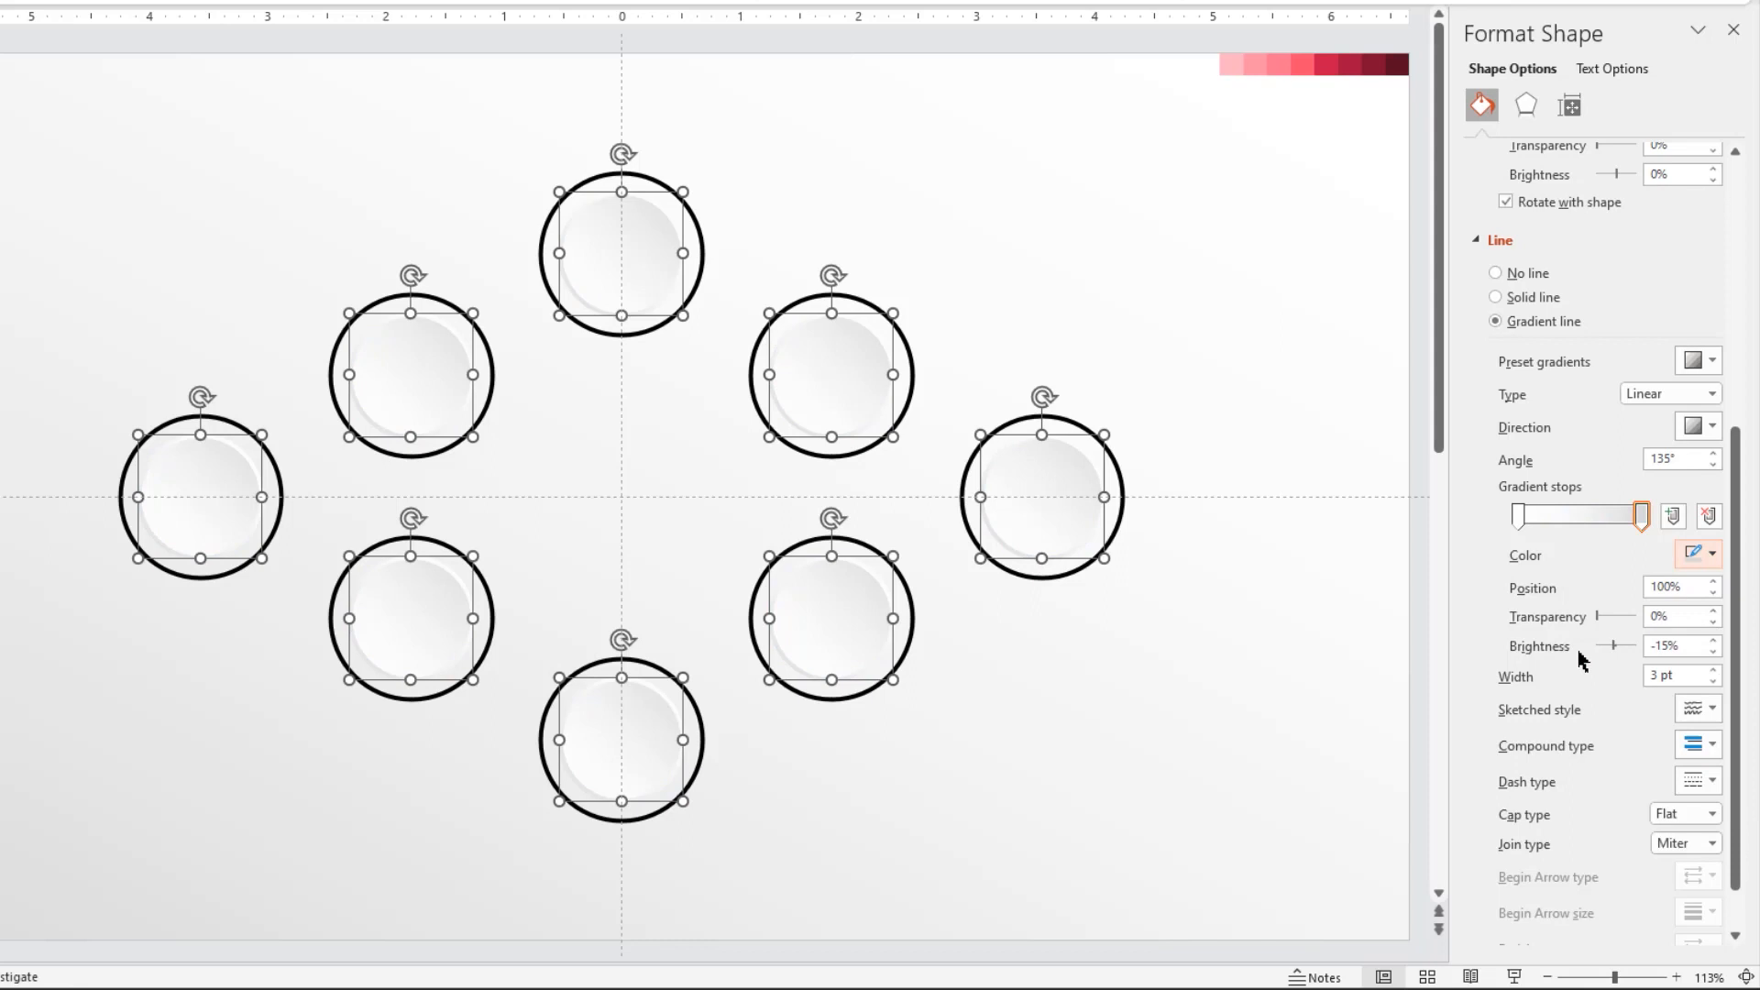
- Add an outer shadow at 135° to the inner circles with 6 pt distance, 13 pt blur and 68% transparency
{"action": "left_click", "coordinate": [1526, 106]}
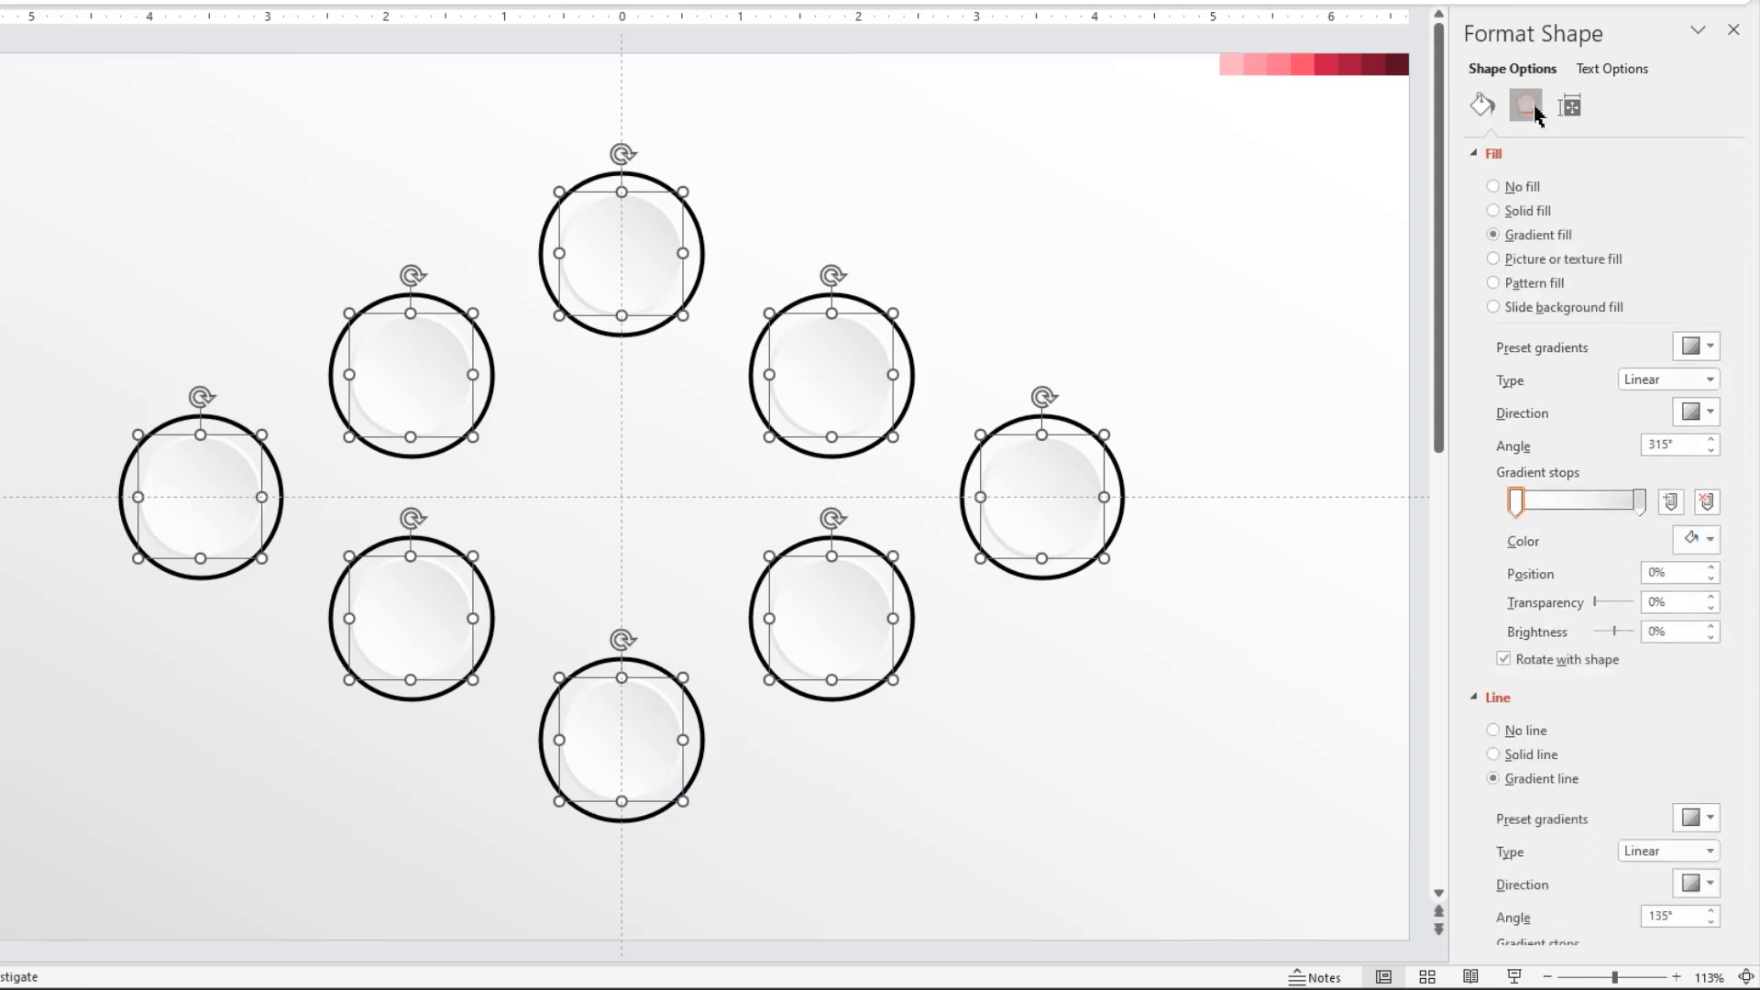
{"action": "left_click", "coordinate": [1479, 155]}
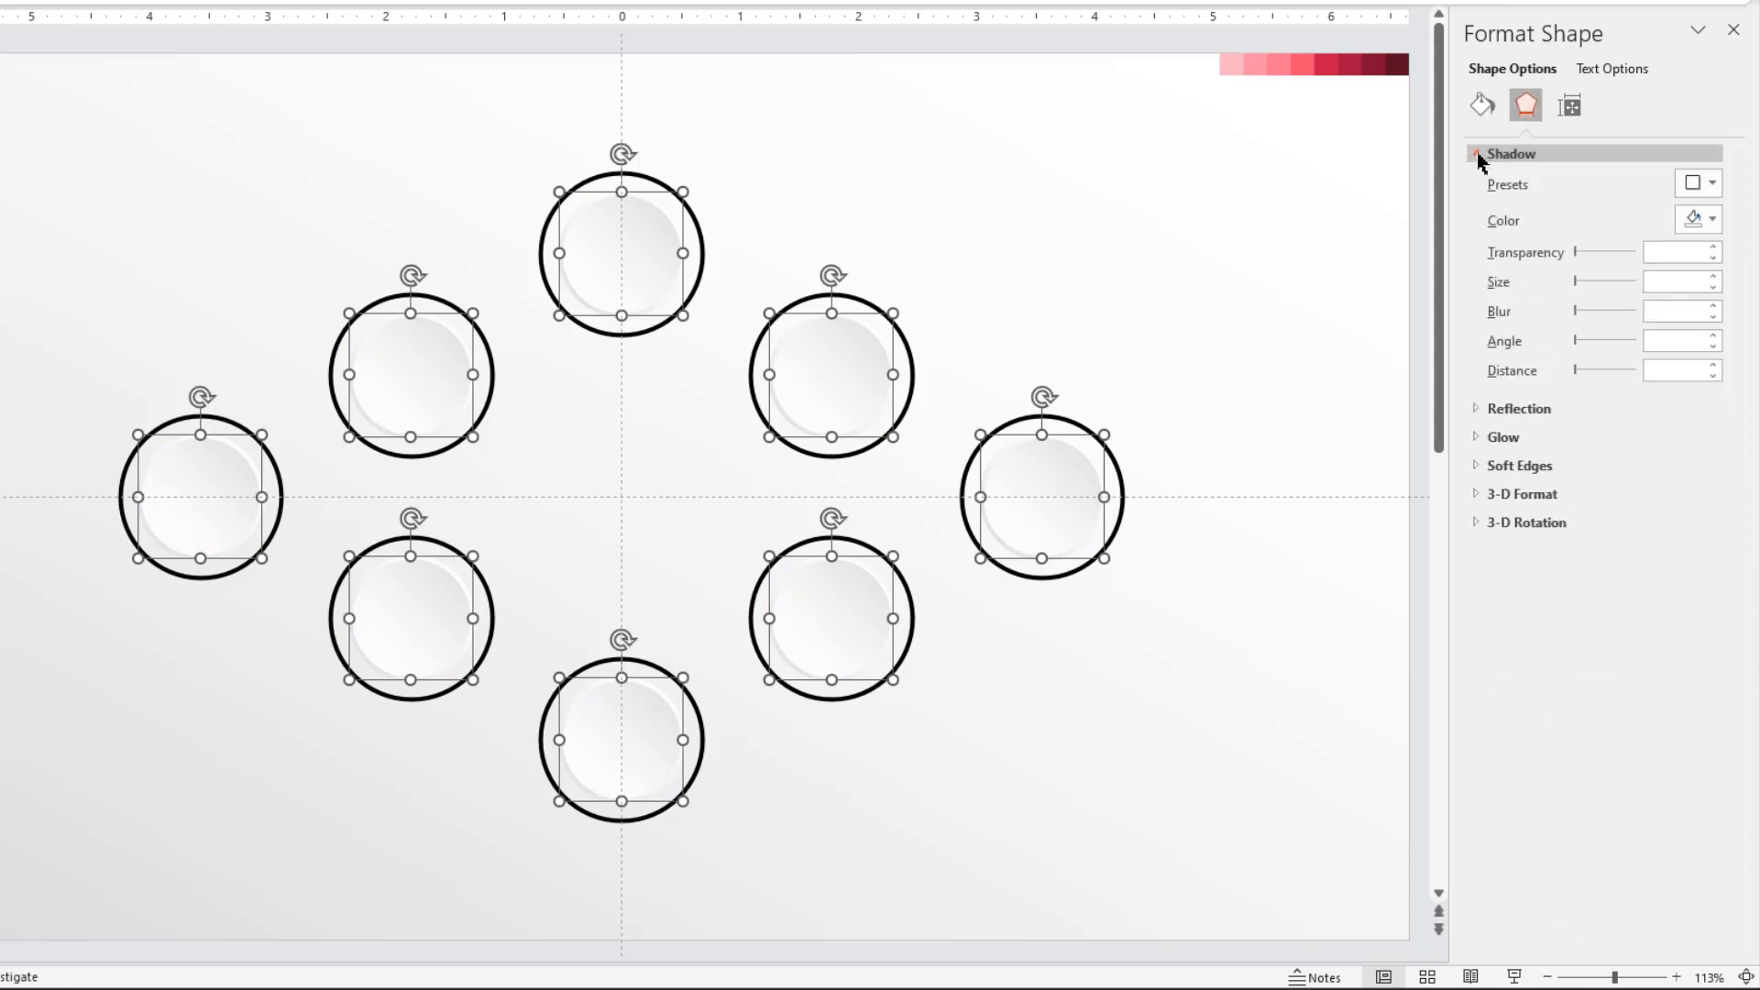
{"action": "left_click", "coordinate": [1703, 182]}
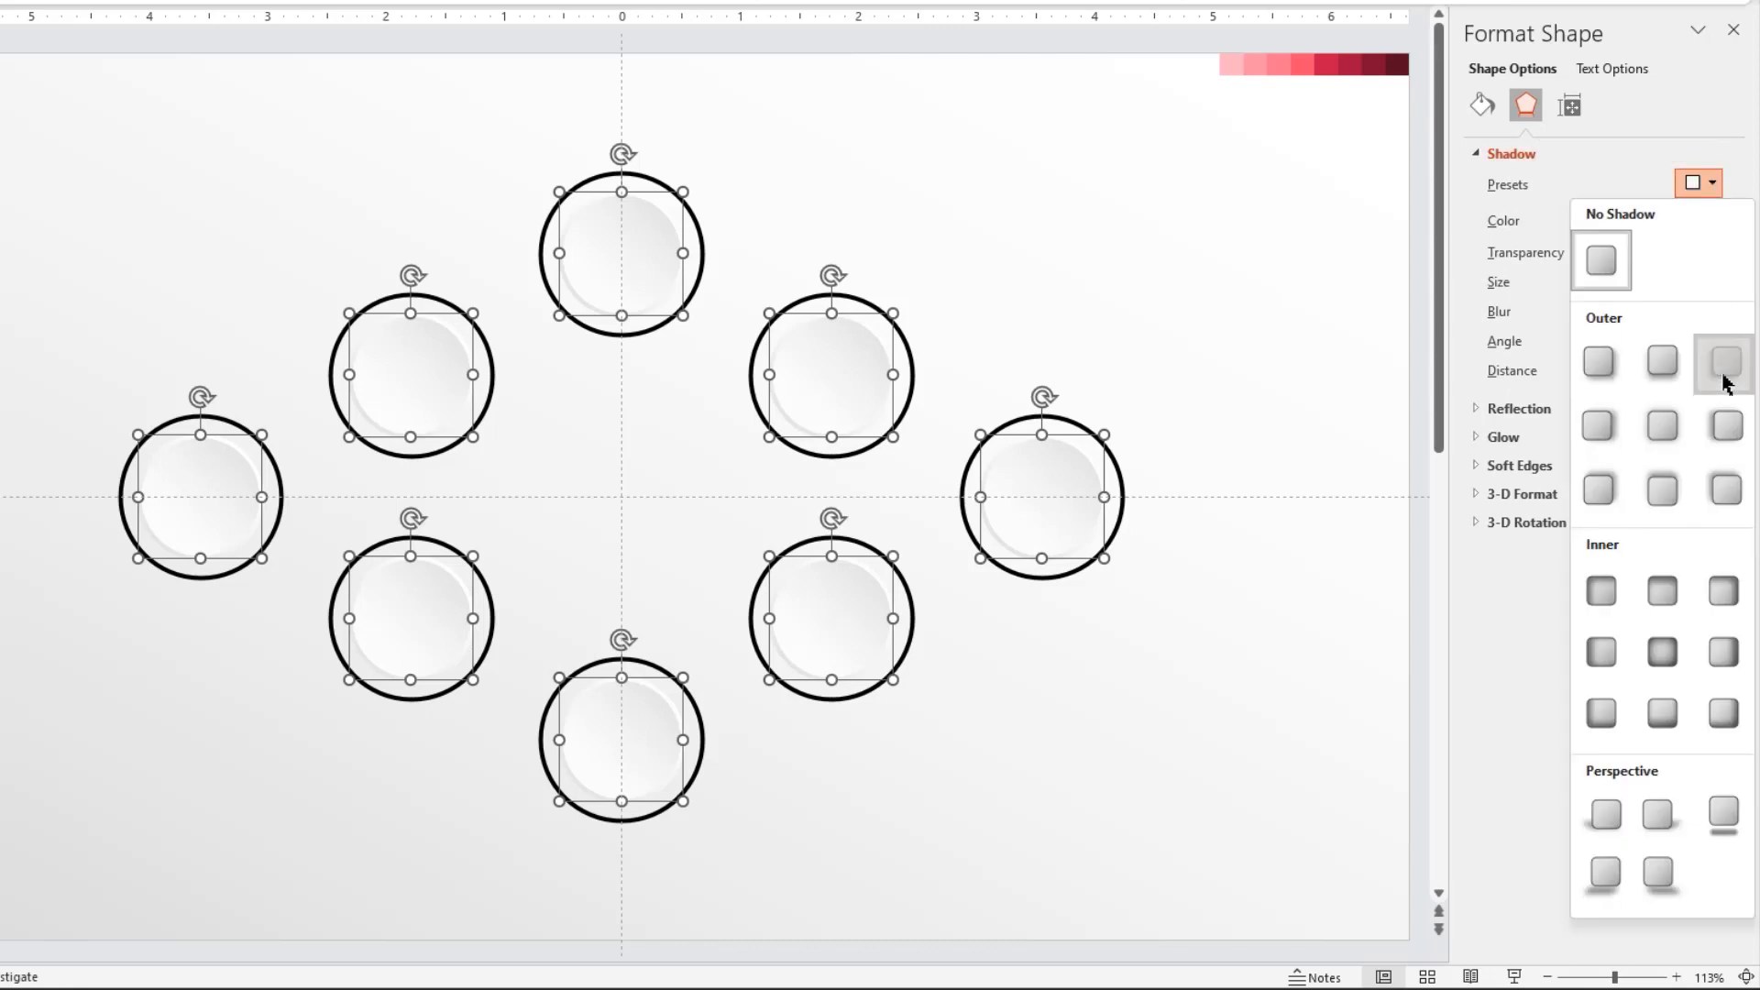
{"action": "left_click", "coordinate": [1724, 381]}
{"action": "left_click", "coordinate": [1713, 364]}
{"action": "left_click", "coordinate": [1713, 364]}
{"action": "left_click", "coordinate": [1713, 364]}
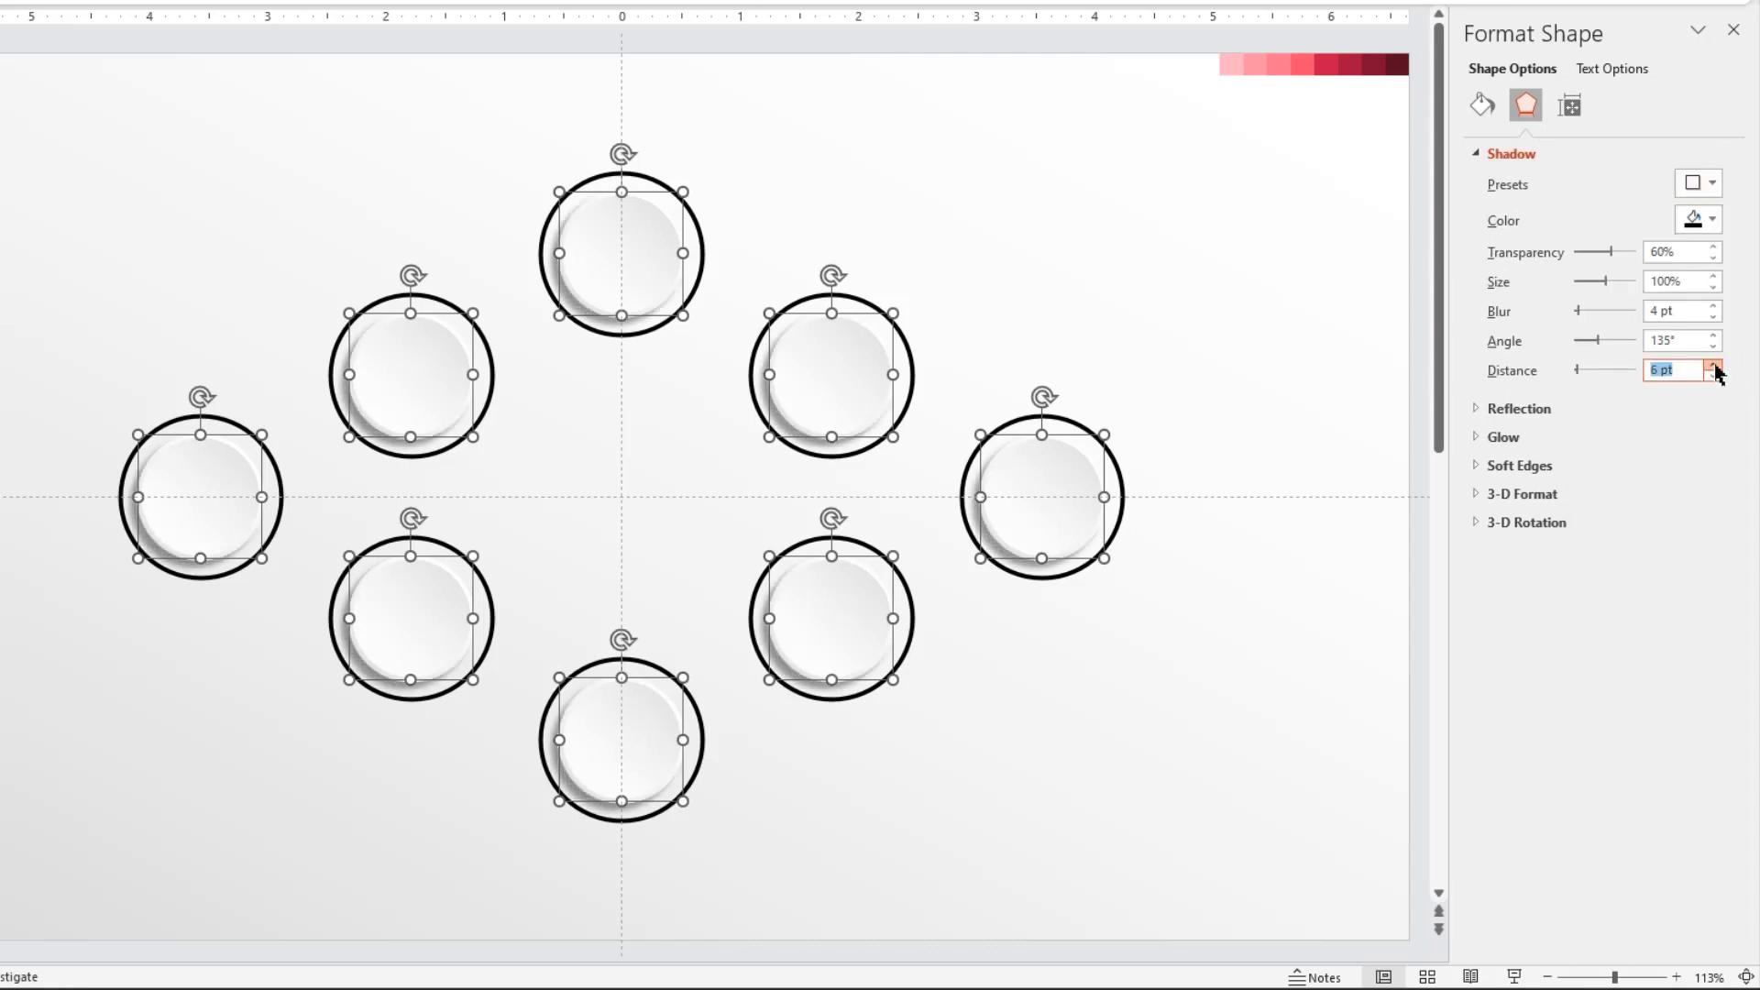
{"action": "left_click", "coordinate": [1714, 307]}
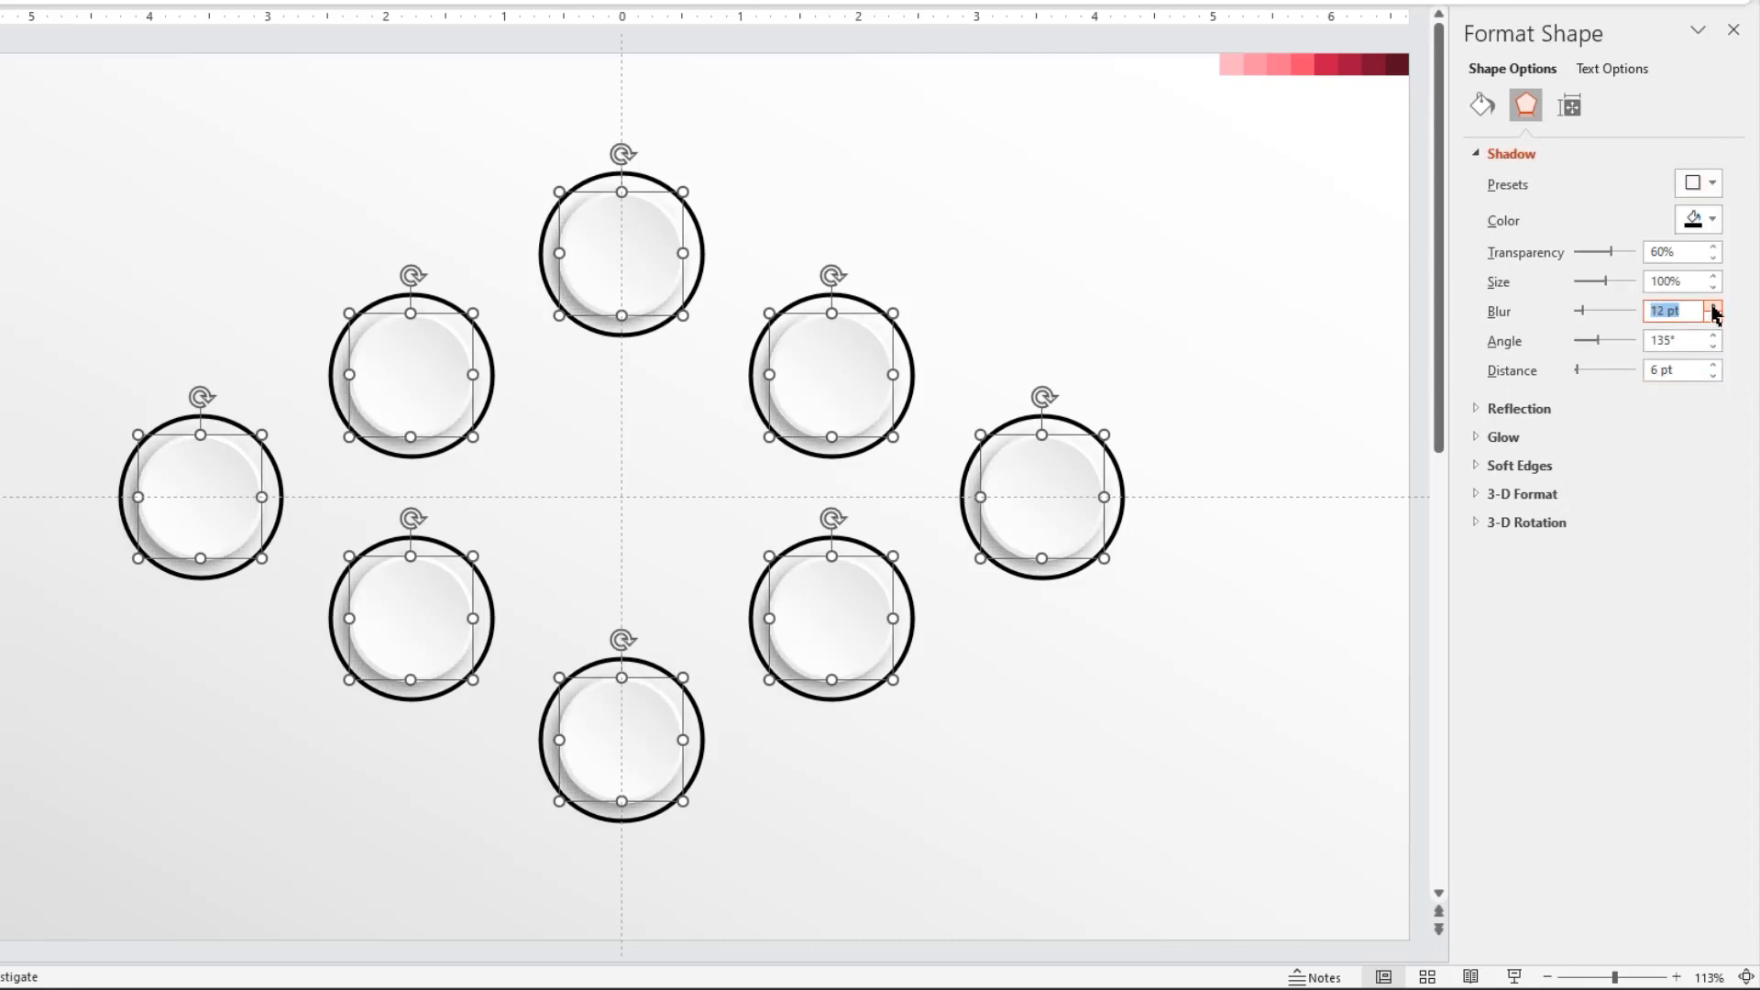
{"action": "left_click_drag", "start_coordinate": [1613, 259], "coordinate": [1618, 263]}
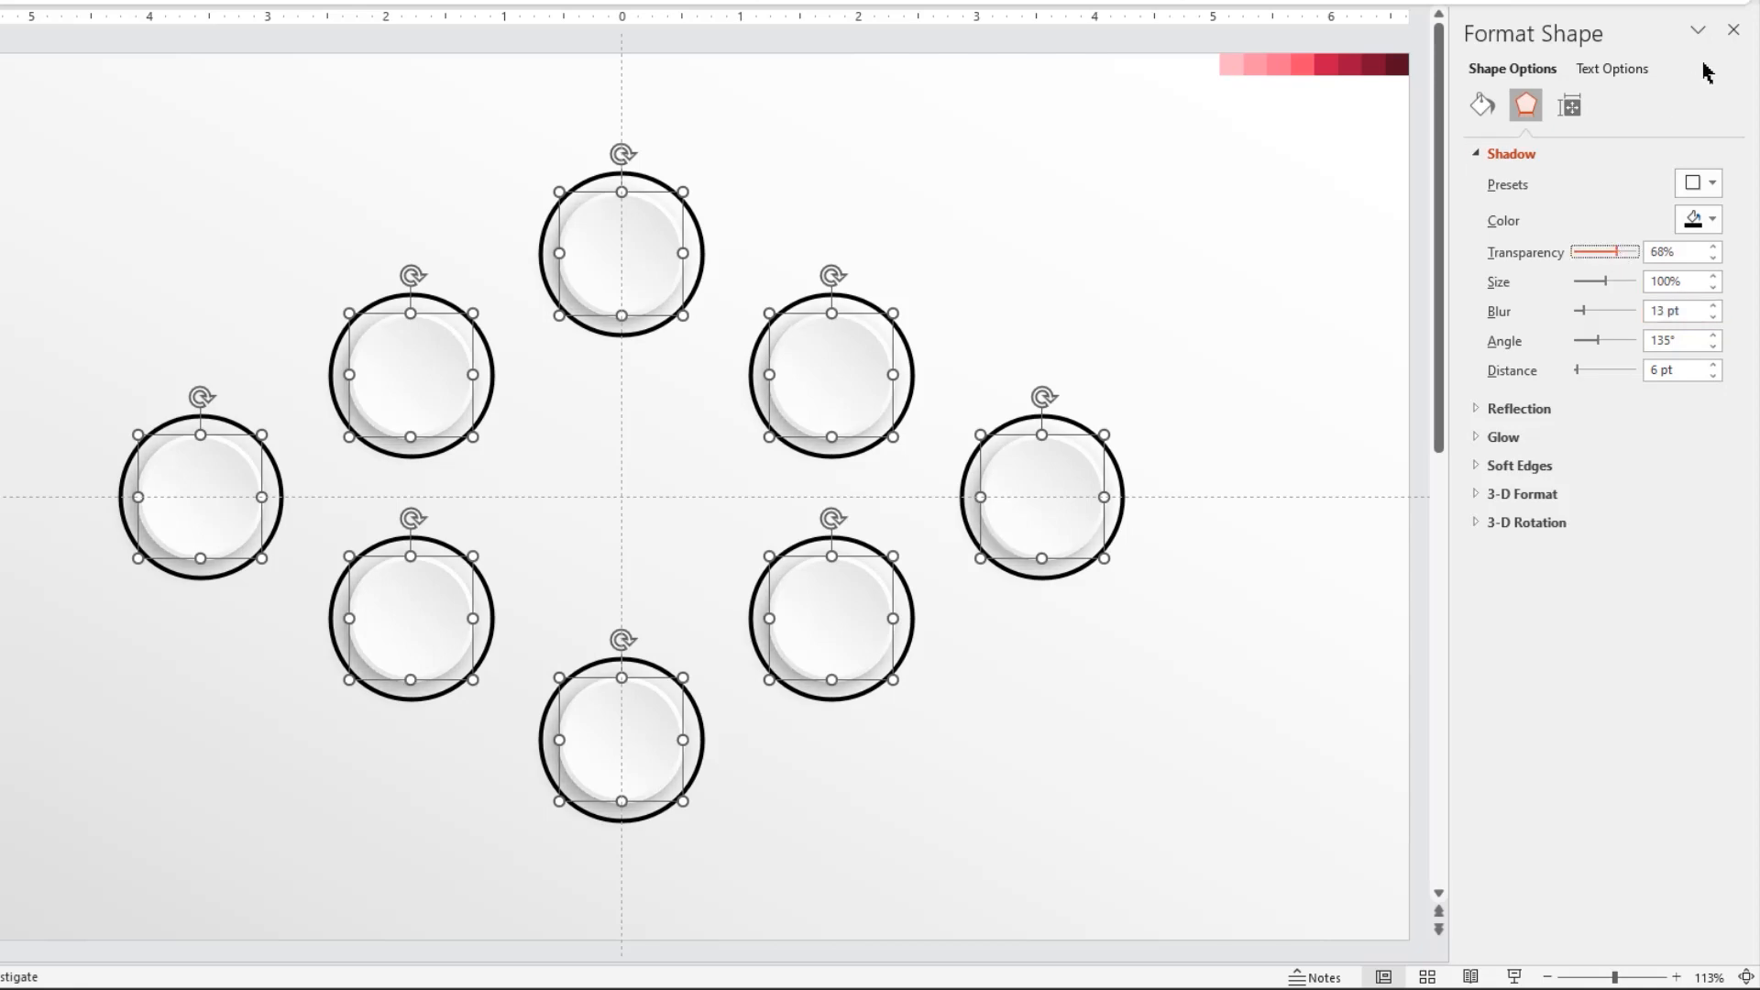